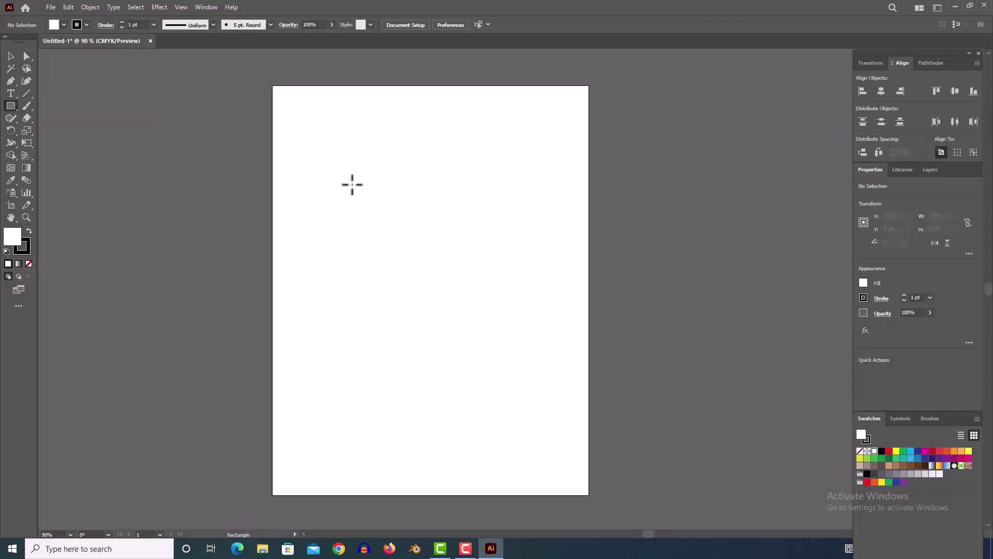
Draw a square of about 253.5 pt in the upper part of the artboard and shift it slightly right.
{"action": "left_click_drag", "start_coordinate": [348, 172], "coordinate": [480, 303]}
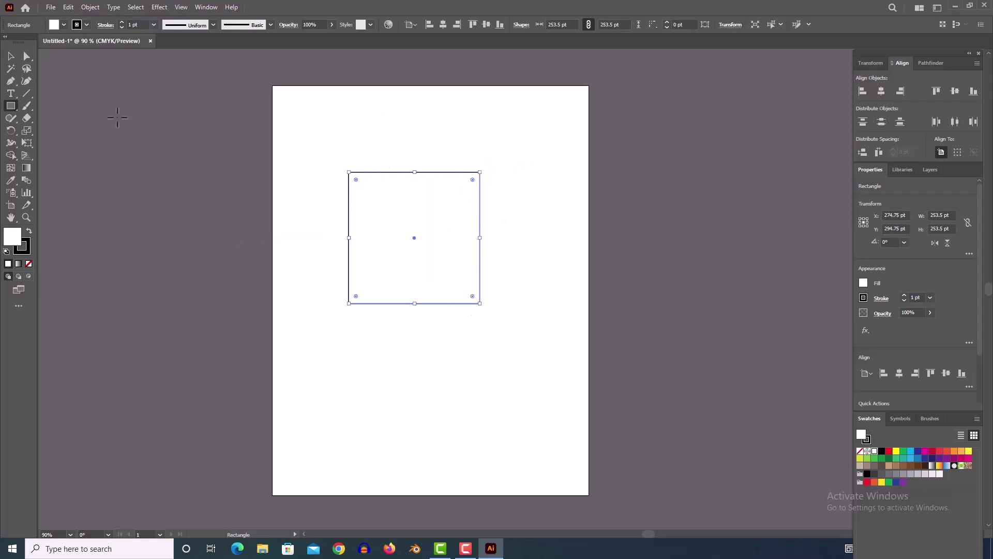
{"action": "left_click", "coordinate": [27, 56]}
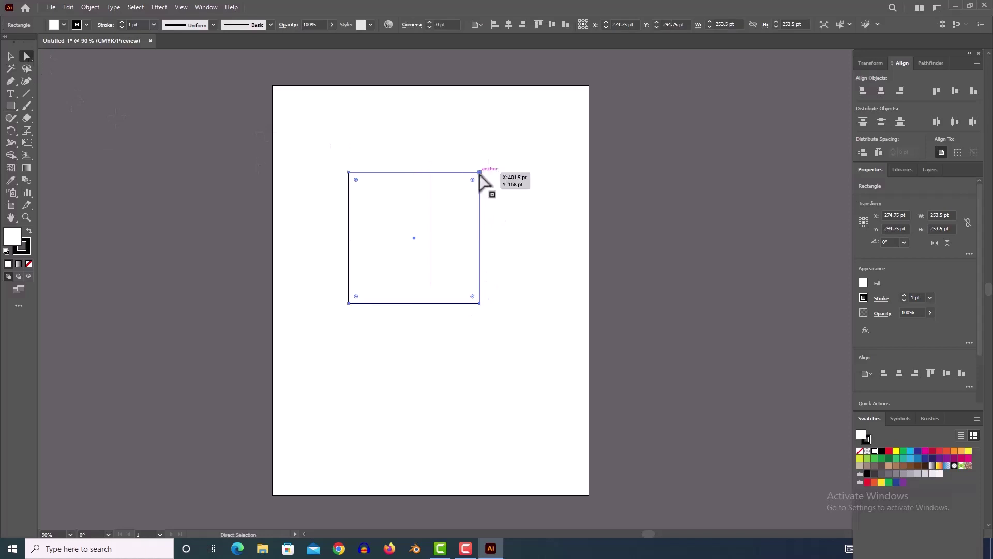
{"action": "left_click_drag", "start_coordinate": [473, 178], "coordinate": [507, 177]}
Try pulling the square's upper-right anchor point sideways with Direct Selection, and undo that change.
{"action": "left_click_drag", "start_coordinate": [471, 147], "coordinate": [514, 173]}
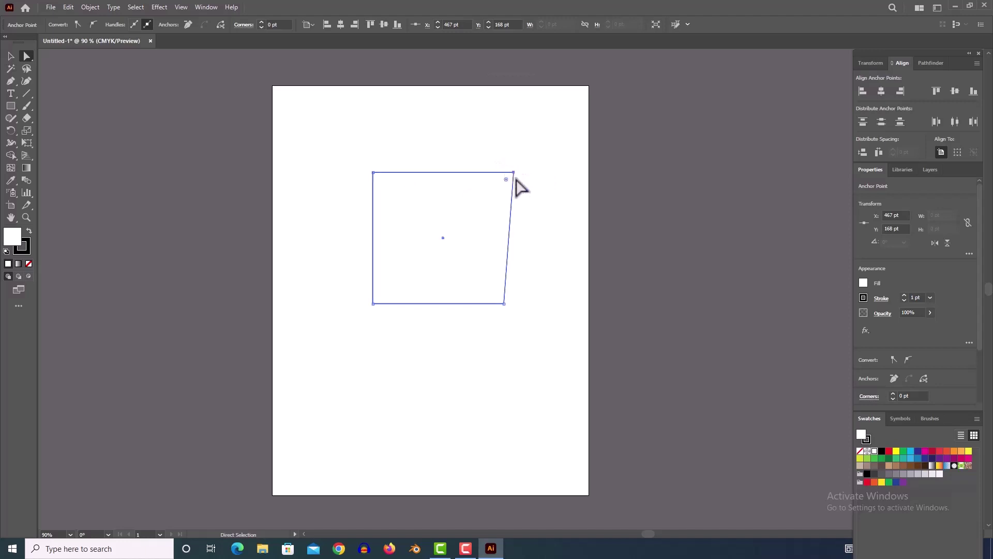
{"action": "key", "text": "ctrl"}
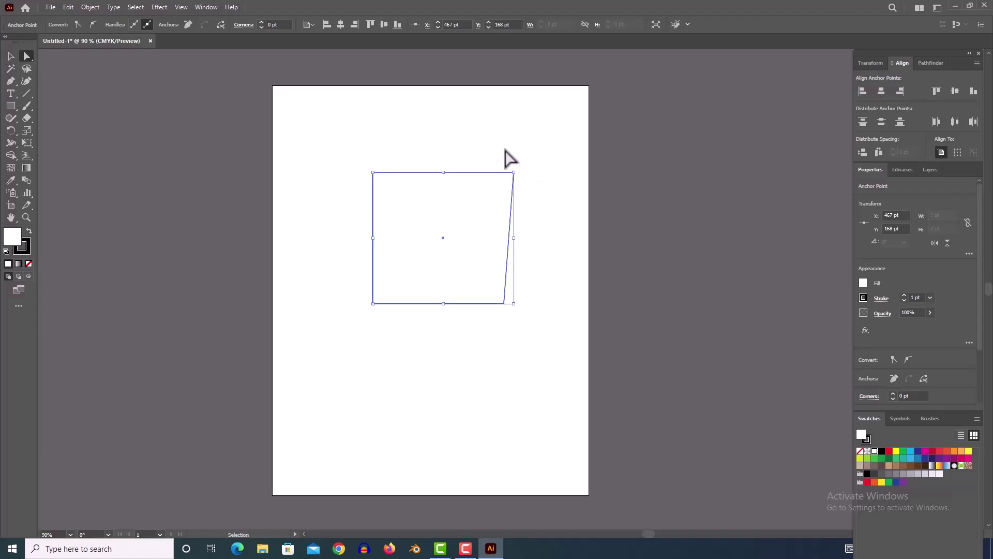
{"action": "key", "text": "ctrl+z"}
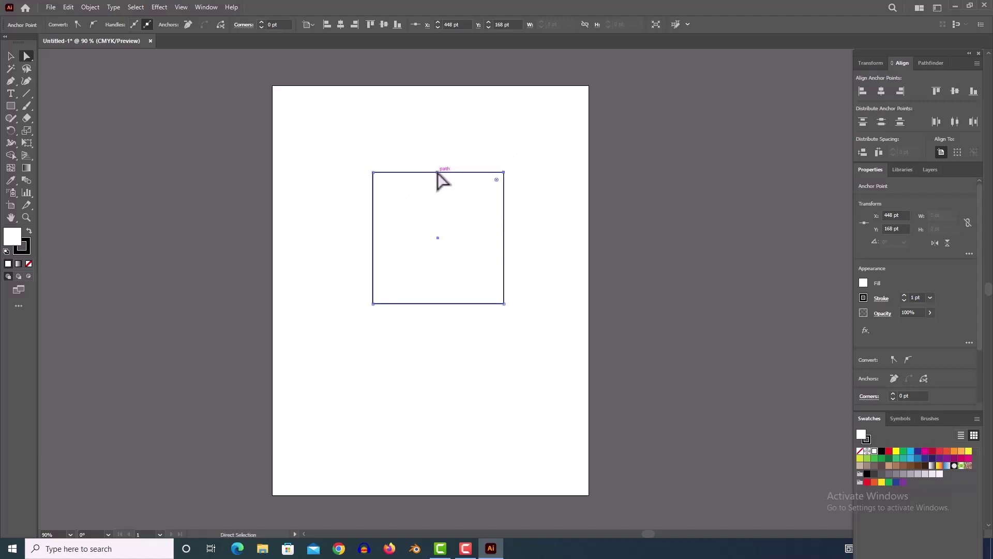
Delete the square's upper-right anchor point with the Pen tool to form a right triangle.
{"action": "right_click", "coordinate": [11, 81]}
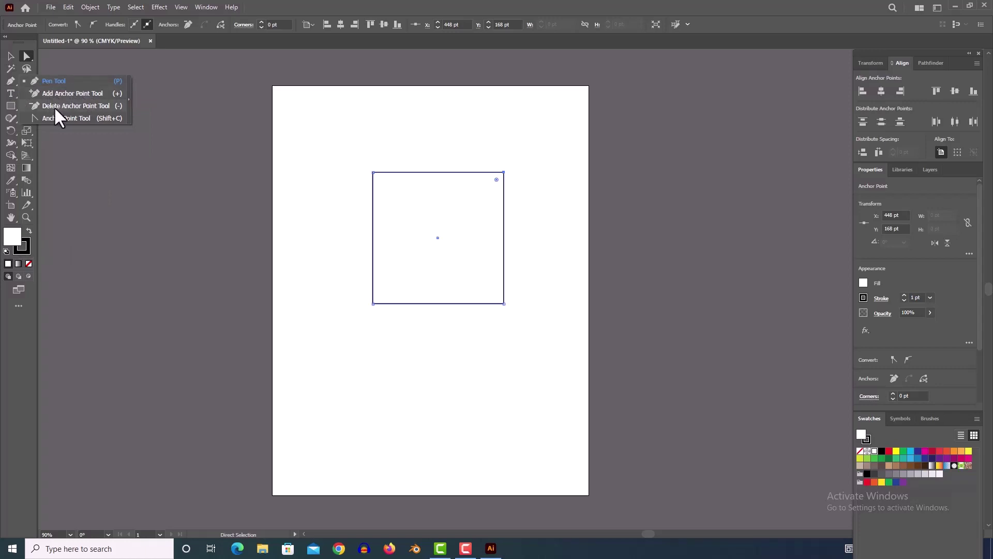
{"action": "left_click", "coordinate": [54, 81]}
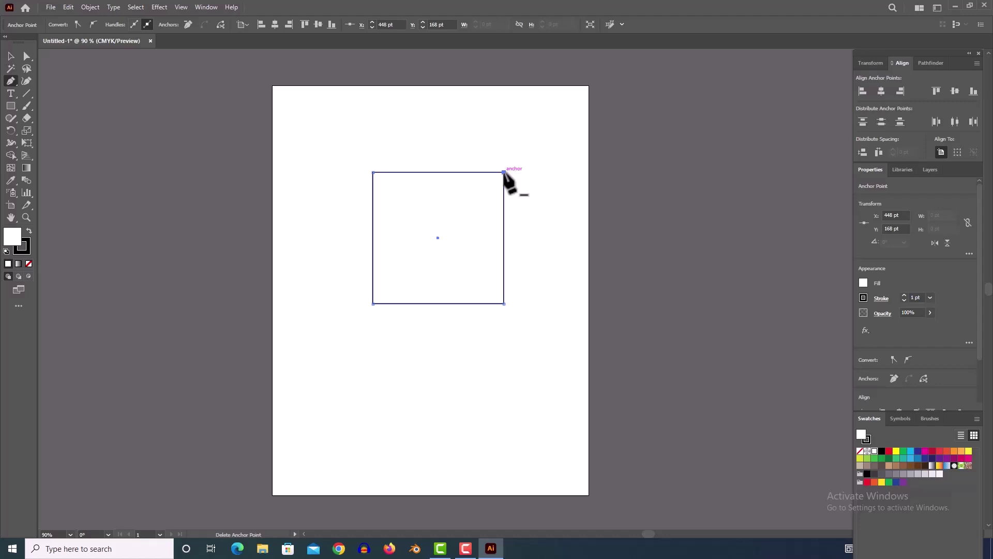
{"action": "left_click", "coordinate": [504, 172]}
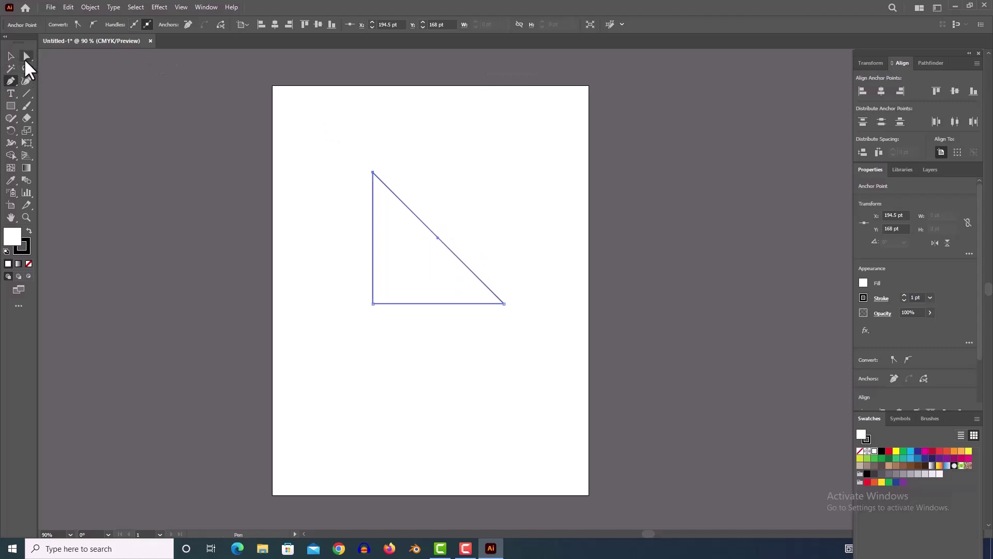
Shift the triangle slightly and stretch it with Direct Selection to about 294.5 pt tall.
{"action": "left_click", "coordinate": [25, 58]}
{"action": "left_click", "coordinate": [314, 174]}
{"action": "left_click_drag", "start_coordinate": [339, 148], "coordinate": [377, 176]}
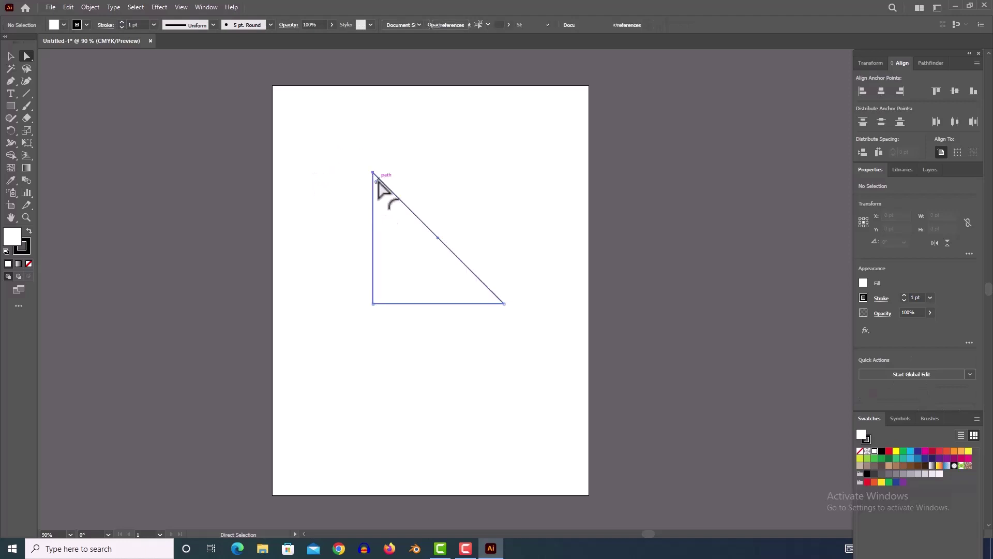
{"action": "left_click", "coordinate": [433, 216]}
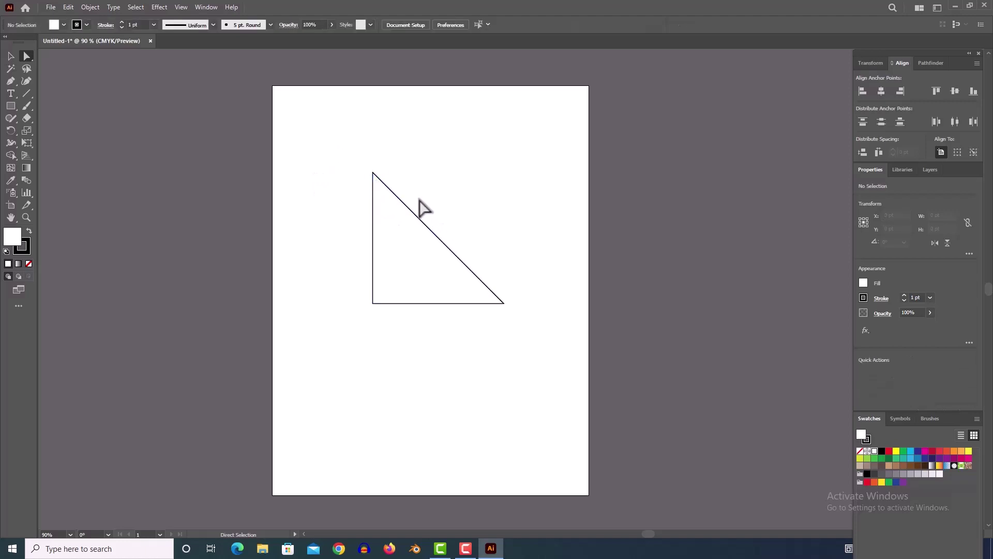
{"action": "left_click", "coordinate": [445, 257]}
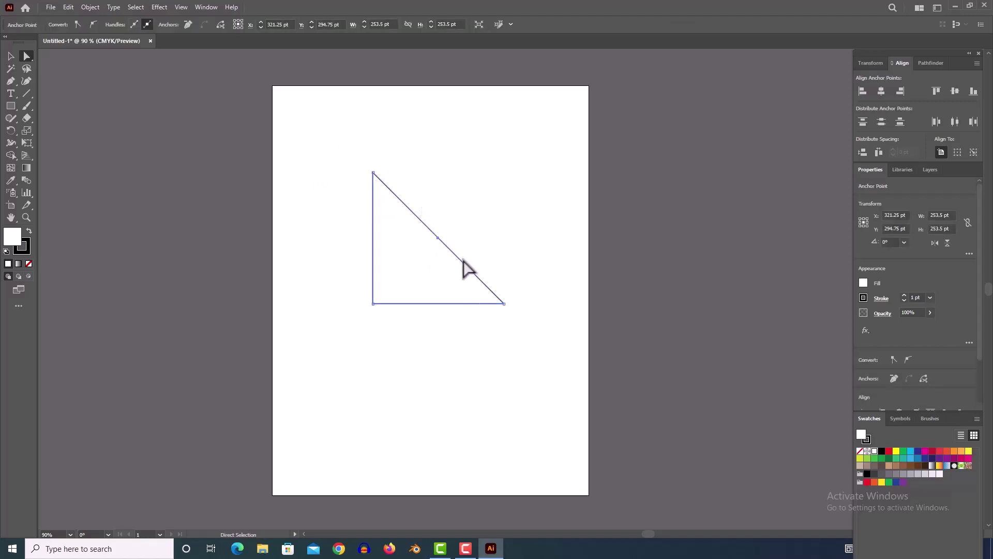
{"action": "mouse_move", "coordinate": [439, 239]}
{"action": "left_mouse_down"}
{"action": "mouse_move", "coordinate": [448, 244]}
{"action": "mouse_move", "coordinate": [441, 239]}
{"action": "left_mouse_up"}
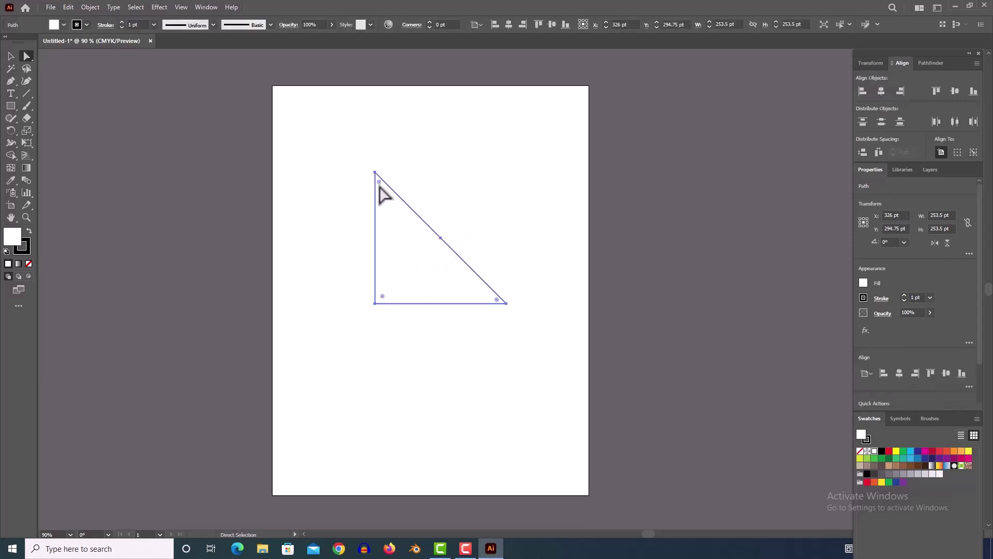
{"action": "mouse_move", "coordinate": [375, 173]}
{"action": "left_mouse_down"}
{"action": "mouse_move", "coordinate": [377, 191]}
{"action": "mouse_move", "coordinate": [361, 136]}
{"action": "mouse_move", "coordinate": [395, 207]}
{"action": "mouse_move", "coordinate": [361, 140]}
{"action": "mouse_move", "coordinate": [376, 166]}
{"action": "left_mouse_up"}
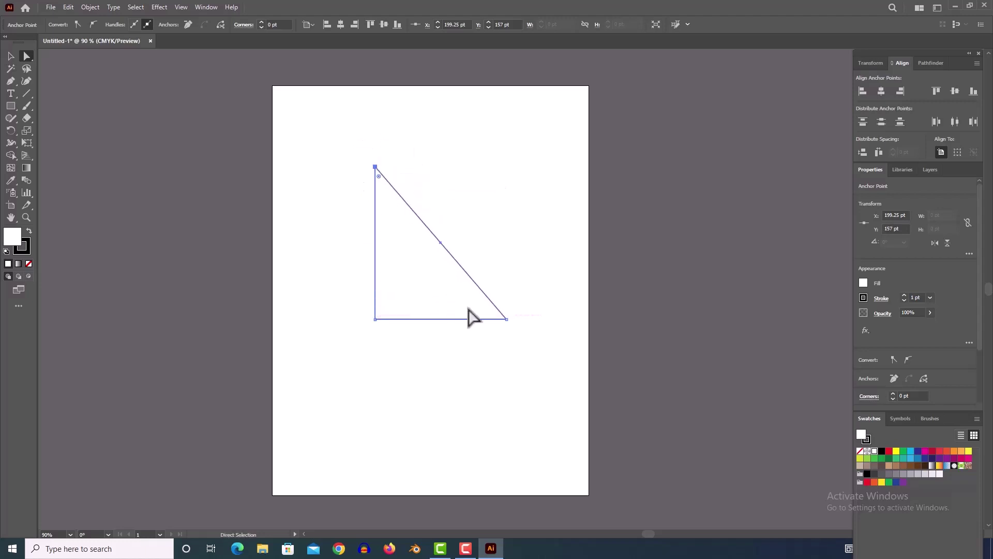
{"action": "left_click", "coordinate": [433, 234]}
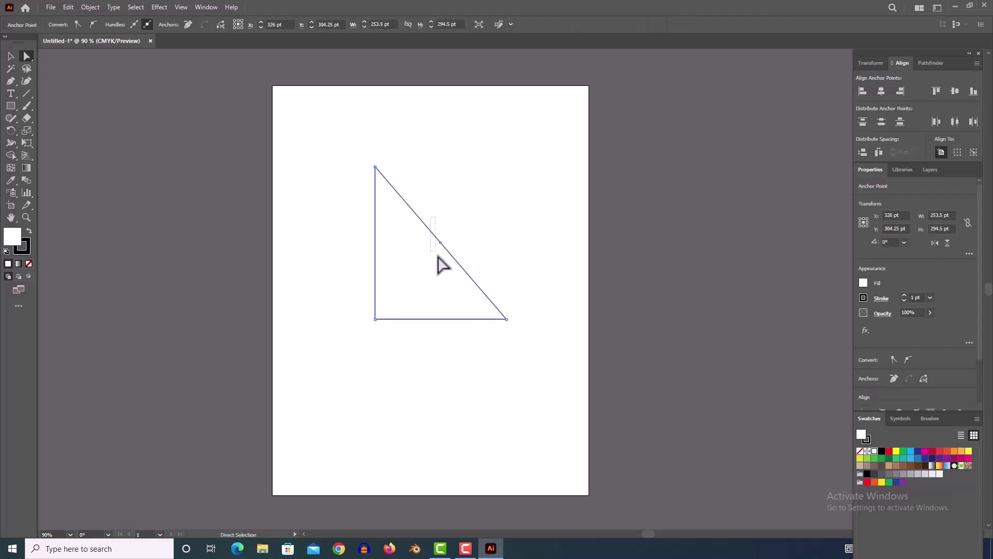
{"action": "mouse_move", "coordinate": [441, 243]}
{"action": "left_mouse_down"}
{"action": "mouse_move", "coordinate": [464, 228]}
{"action": "mouse_move", "coordinate": [438, 251]}
{"action": "left_mouse_up"}
Undo the triangle edits and the anchor point deletion to restore the full square.
{"action": "key", "text": "ctrl+z"}
{"action": "key", "text": "ctrl+z"}
{"action": "key", "text": "ctrl+z"}
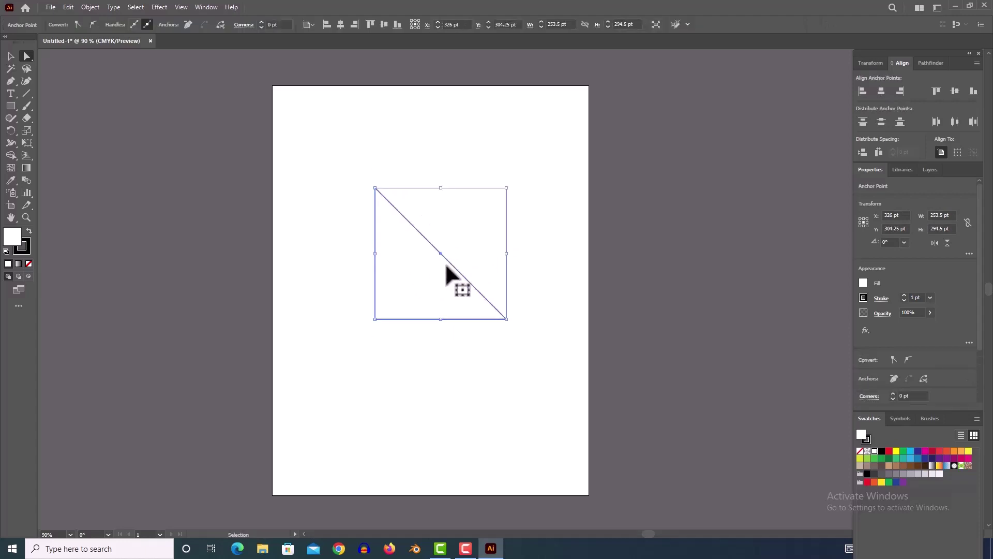
{"action": "key", "text": "ctrl+z"}
{"action": "key", "text": "ctrl+z"}
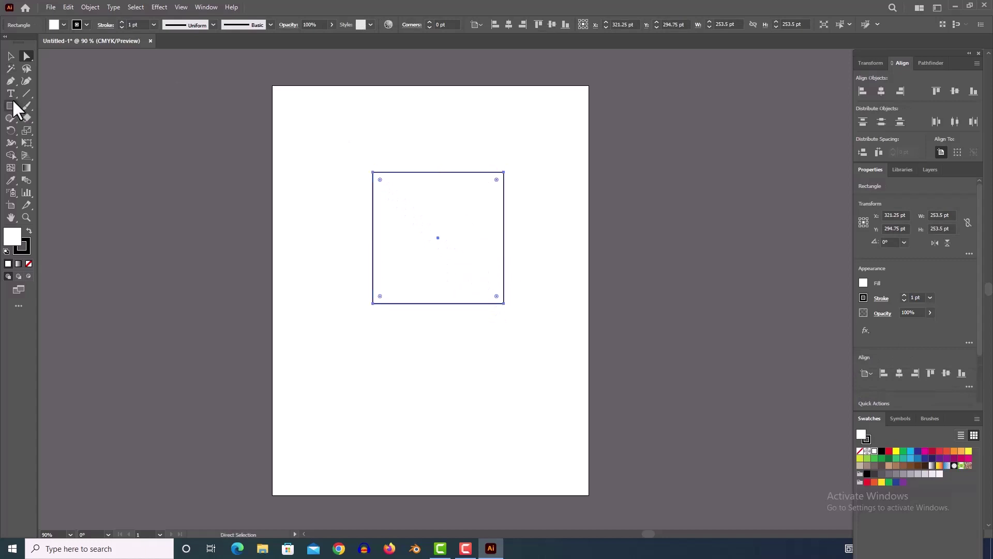
Add an anchor point at the middle of the square's top edge and raise it to about Y 72 pt as a peak.
{"action": "left_click", "coordinate": [10, 82]}
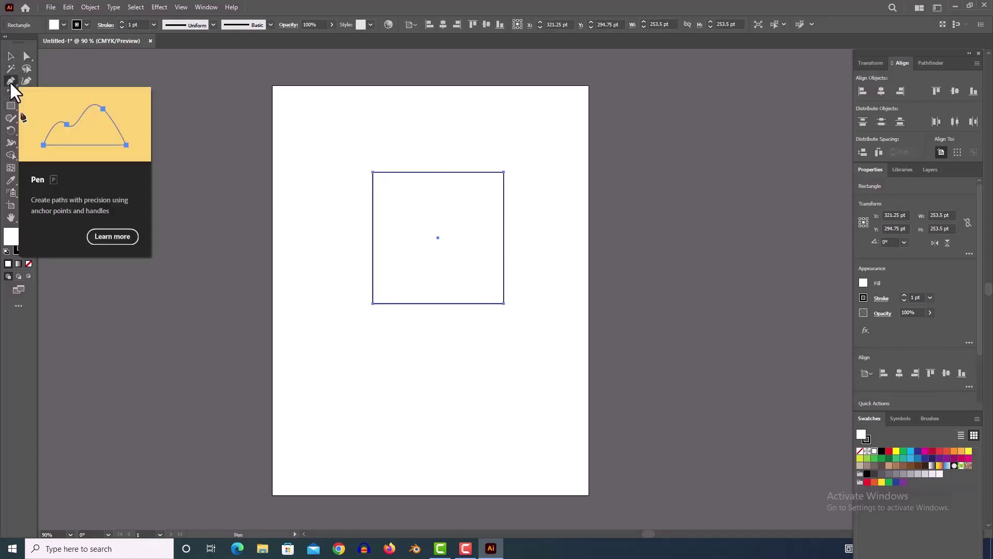
{"action": "left_click", "coordinate": [439, 173]}
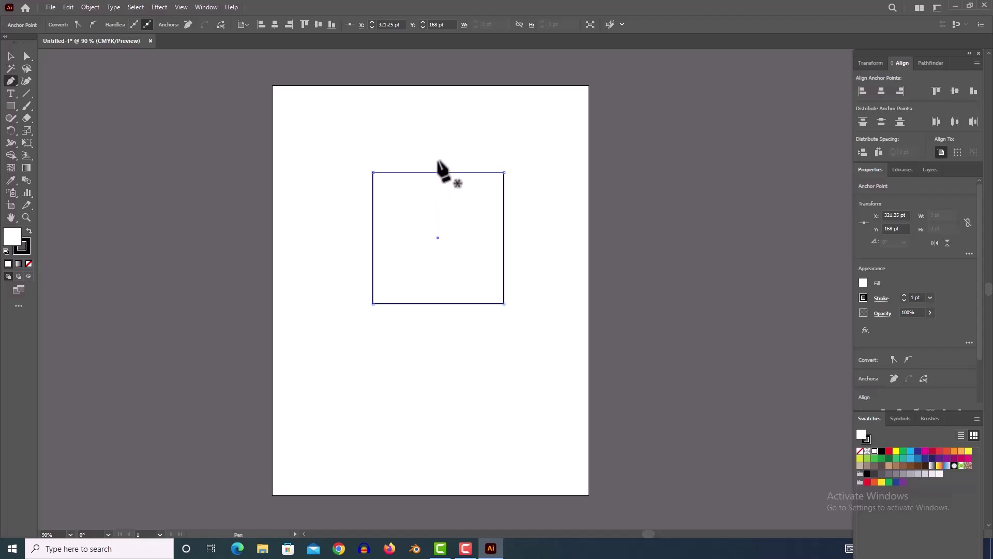
{"action": "left_click", "coordinate": [11, 81]}
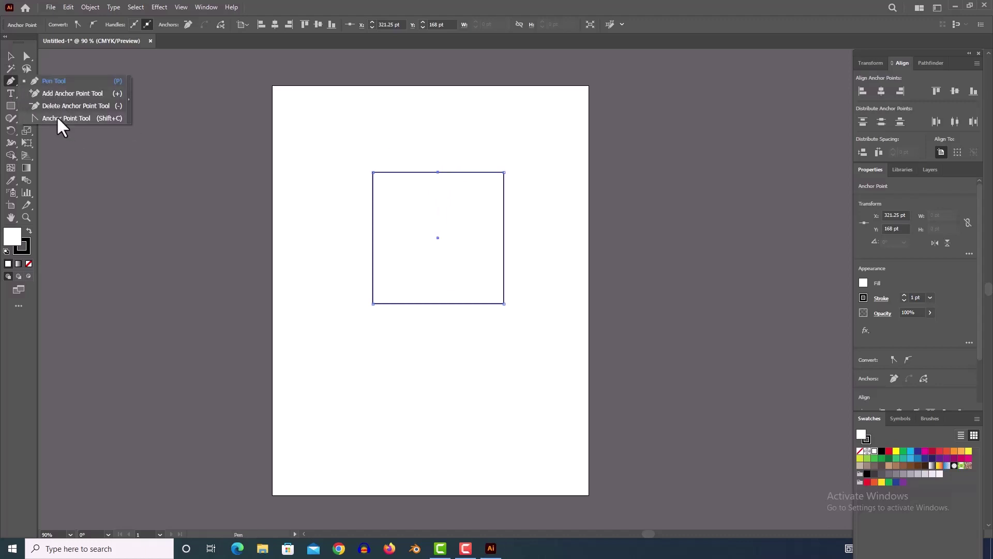
{"action": "left_click", "coordinate": [27, 56]}
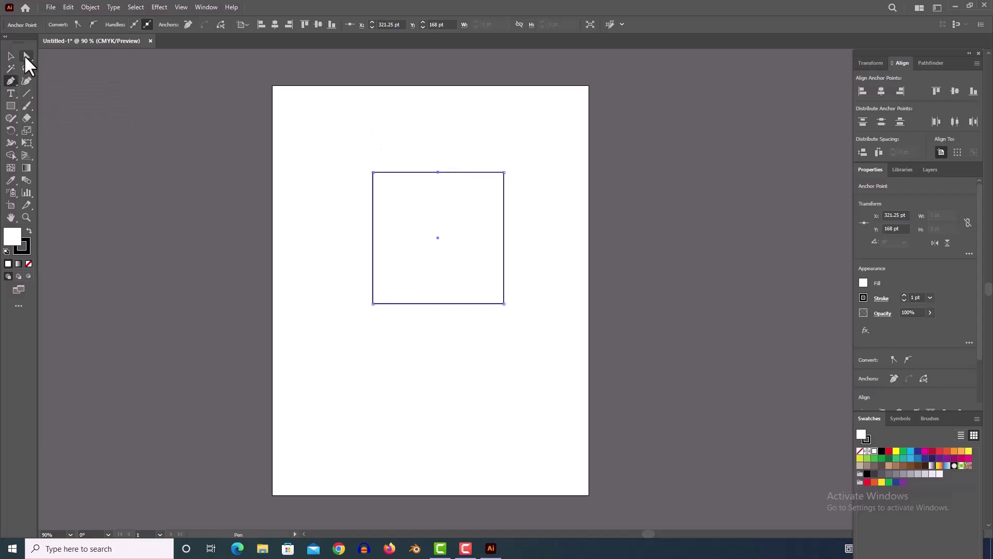
{"action": "left_click_drag", "start_coordinate": [417, 155], "coordinate": [438, 122]}
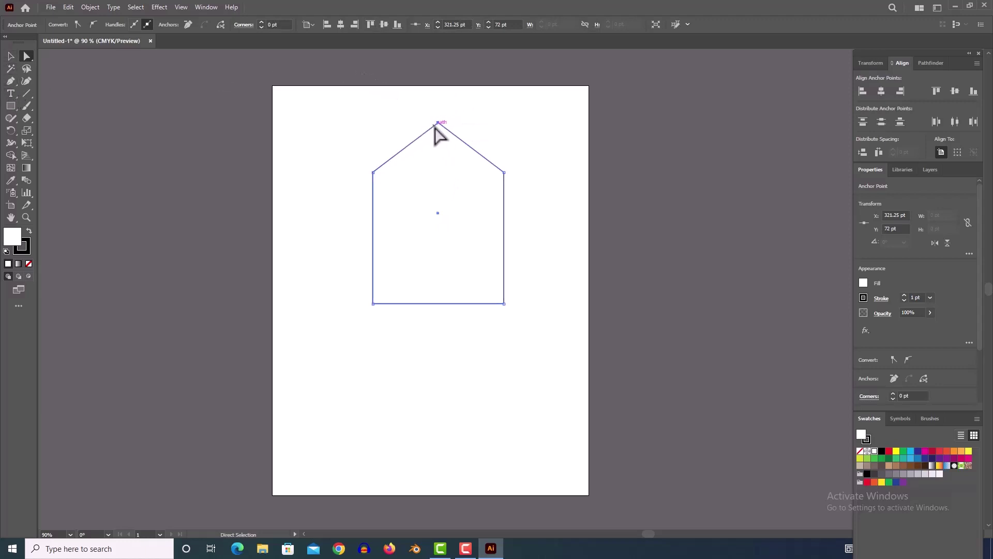
Convert the peak to a smooth point with the Anchor Point tool and adjust its horizontal handles to form a rounded arch.
{"action": "right_click", "coordinate": [12, 79]}
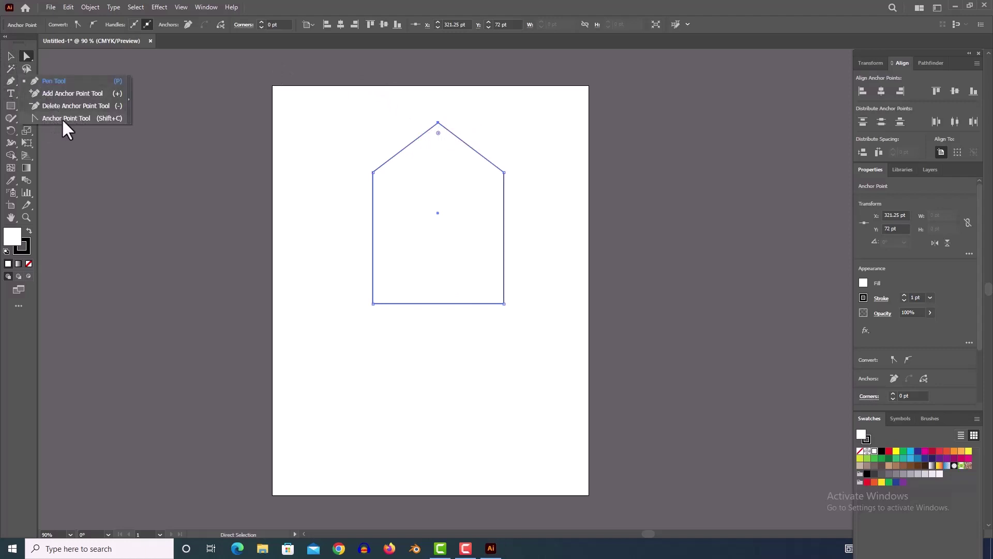
{"action": "left_click", "coordinate": [85, 118]}
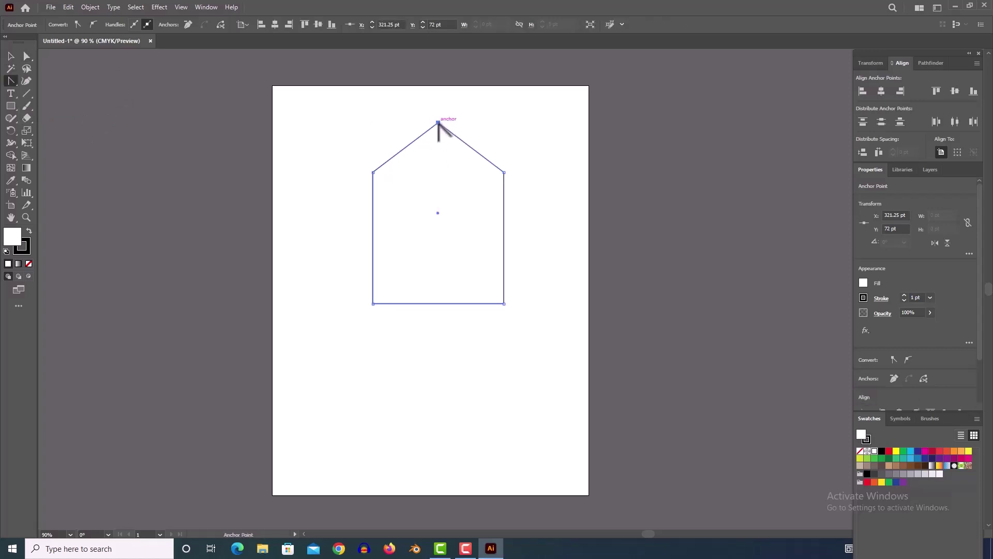
{"action": "left_click_drag", "start_coordinate": [438, 123], "coordinate": [489, 122]}
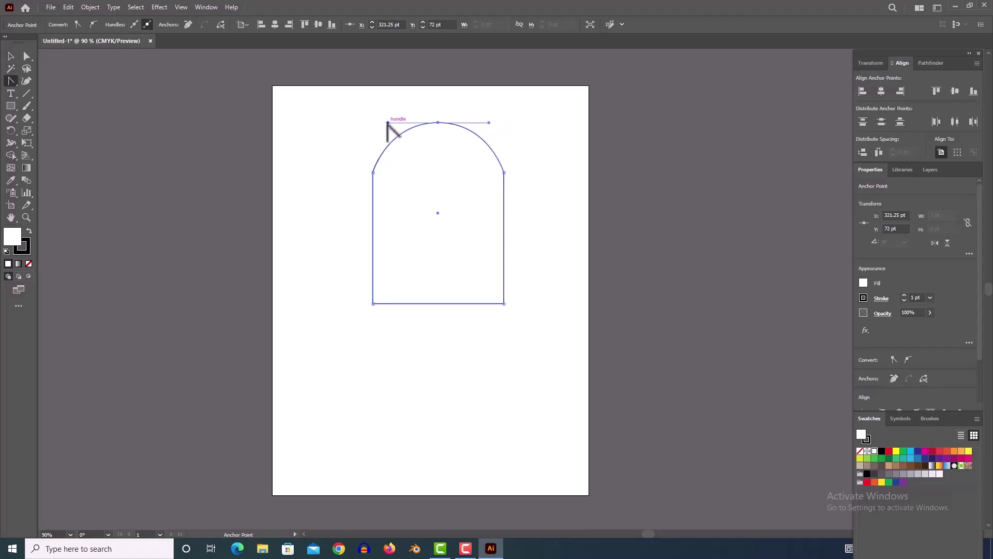
{"action": "left_click", "coordinate": [27, 56]}
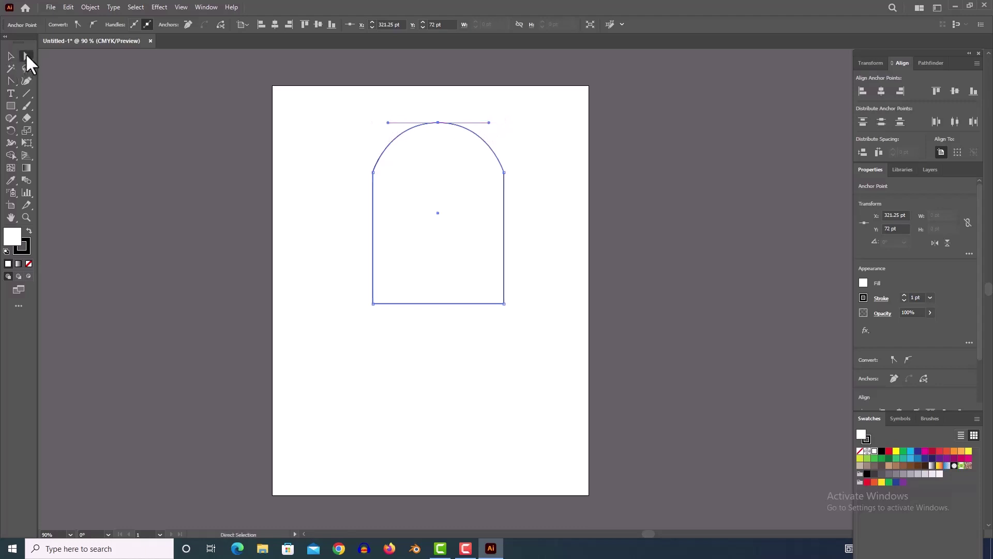
{"action": "mouse_move", "coordinate": [489, 123]}
{"action": "left_mouse_down"}
{"action": "mouse_move", "coordinate": [521, 120]}
{"action": "mouse_move", "coordinate": [492, 118]}
{"action": "mouse_move", "coordinate": [498, 125]}
{"action": "left_mouse_up"}
Nudge the arch shape slightly up and left, and draw a rectangle about 66 by 159 pt inside its lower half.
{"action": "left_click", "coordinate": [11, 56]}
{"action": "mouse_move", "coordinate": [440, 201]}
{"action": "left_mouse_down"}
{"action": "mouse_move", "coordinate": [656, 167]}
{"action": "mouse_move", "coordinate": [484, 201]}
{"action": "mouse_move", "coordinate": [432, 189]}
{"action": "left_mouse_up"}
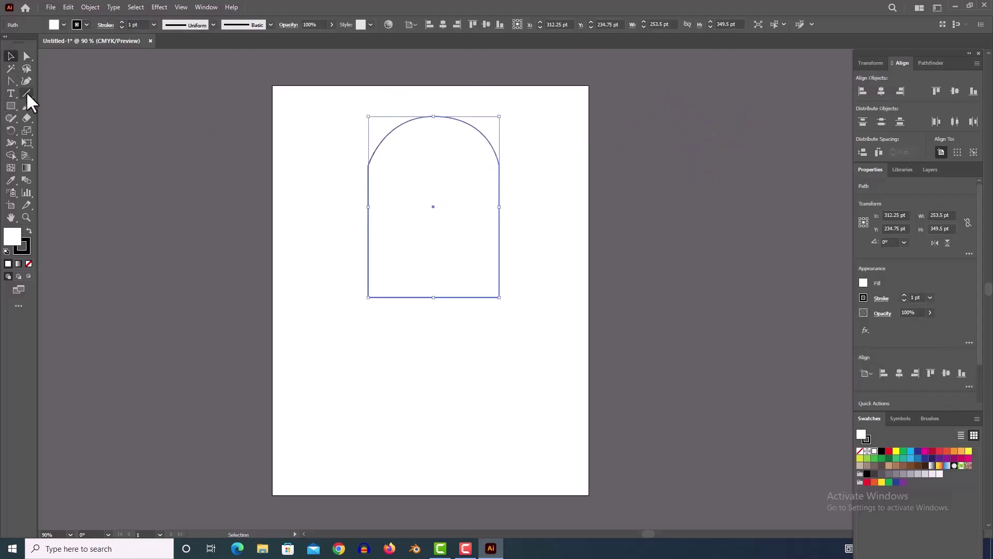
{"action": "left_click", "coordinate": [10, 105]}
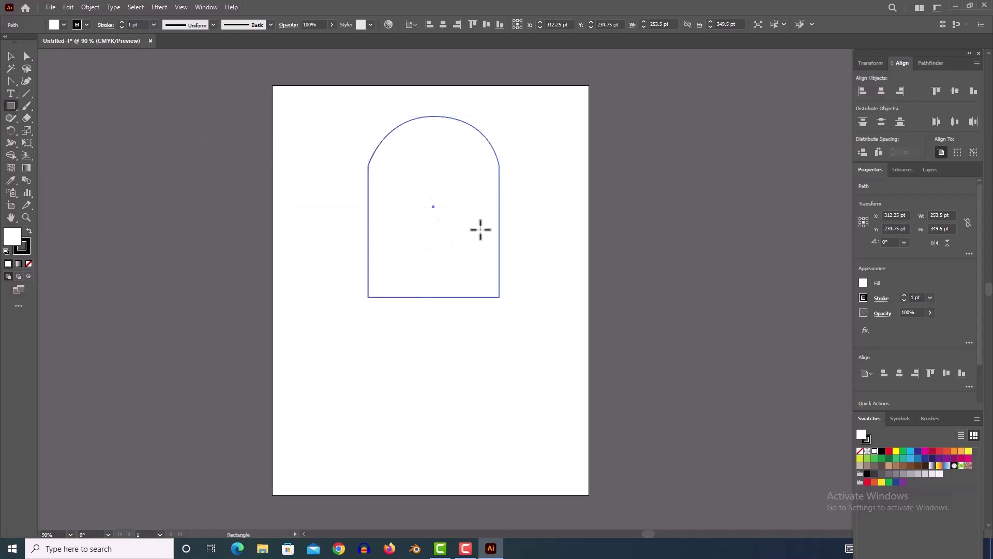
{"action": "left_click_drag", "start_coordinate": [418, 196], "coordinate": [453, 278]}
Select the arch and inner rectangle together and move them over the artboard's right edge, leaving nothing selected.
{"action": "key", "text": "v"}
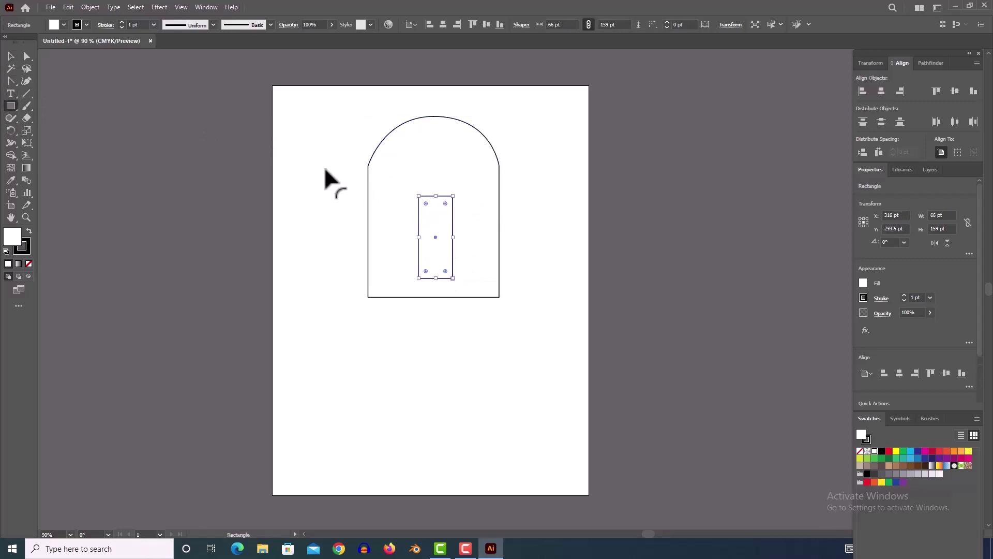
{"action": "left_click_drag", "start_coordinate": [305, 114], "coordinate": [535, 321]}
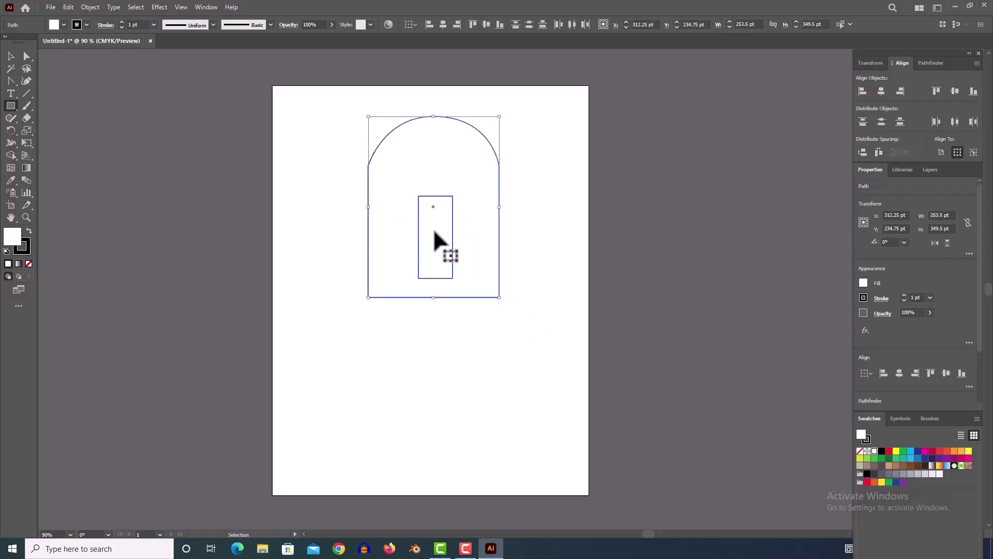
{"action": "left_click_drag", "start_coordinate": [432, 228], "coordinate": [631, 213]}
{"action": "left_click", "coordinate": [11, 56]}
{"action": "left_click", "coordinate": [590, 318]}
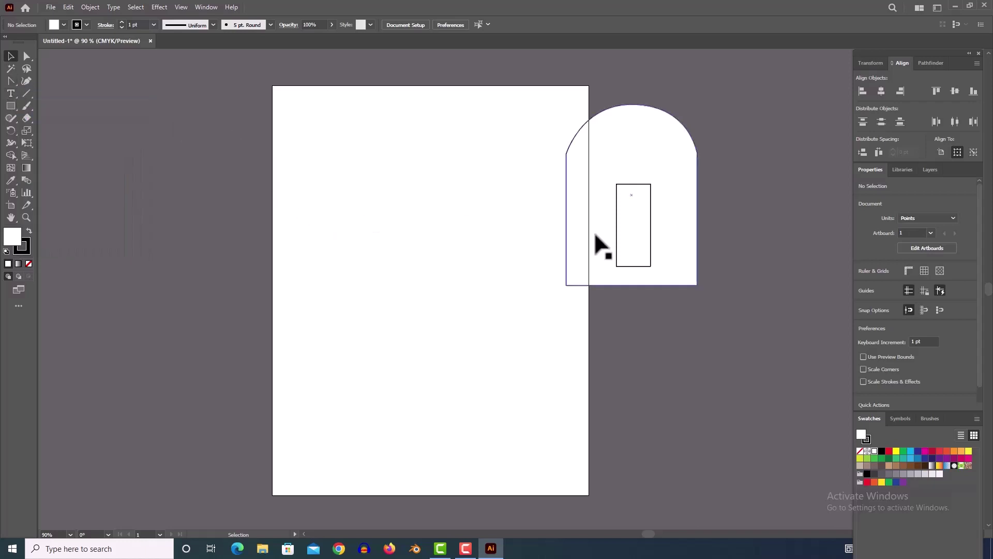
Draw an ellipse about 147 by 195 pt in the left half of the artboard.
{"action": "left_click", "coordinate": [11, 103]}
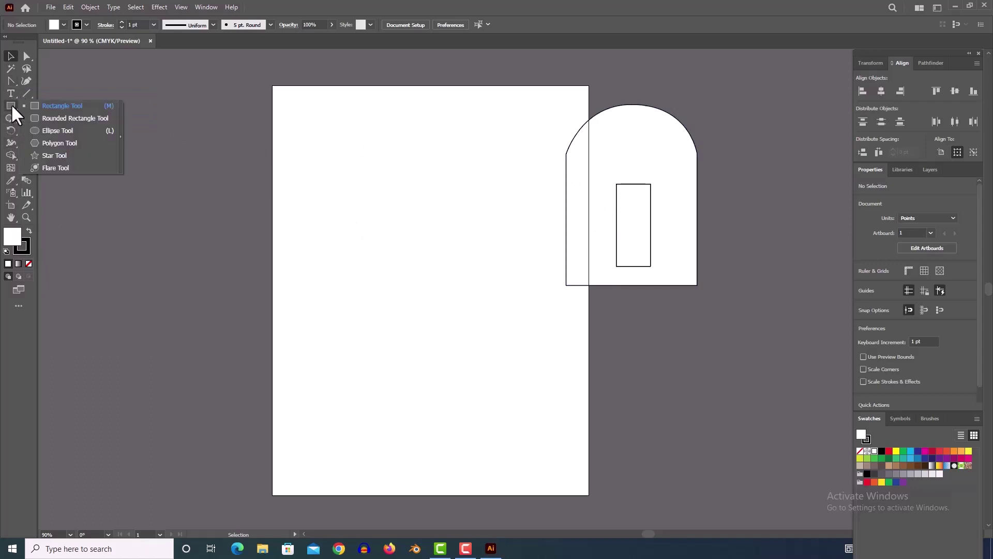
{"action": "left_click", "coordinate": [45, 132]}
{"action": "left_click_drag", "start_coordinate": [334, 189], "coordinate": [412, 290]}
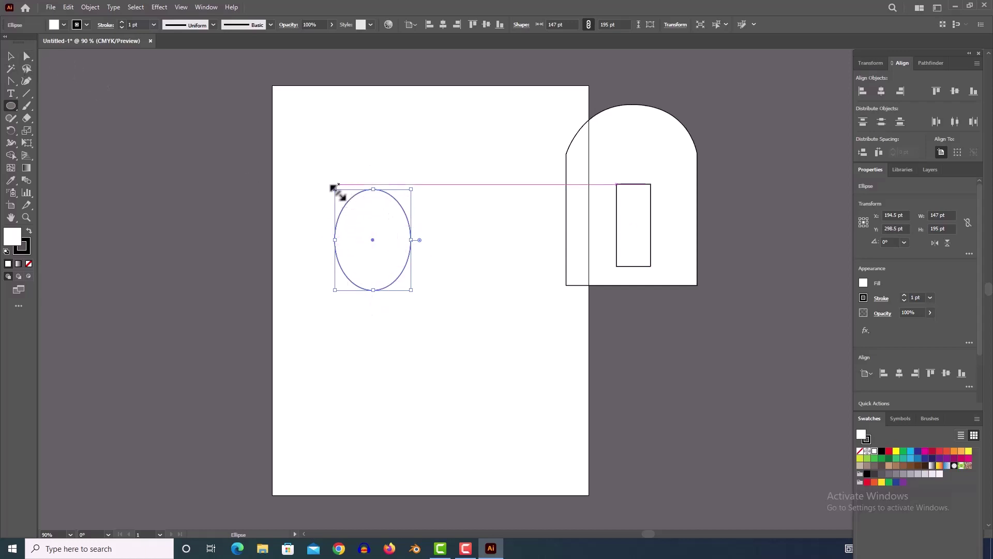
Lower the ellipse's two side anchor points to form an egg, and move the egg off the artboard below the arch.
{"action": "left_click", "coordinate": [27, 56]}
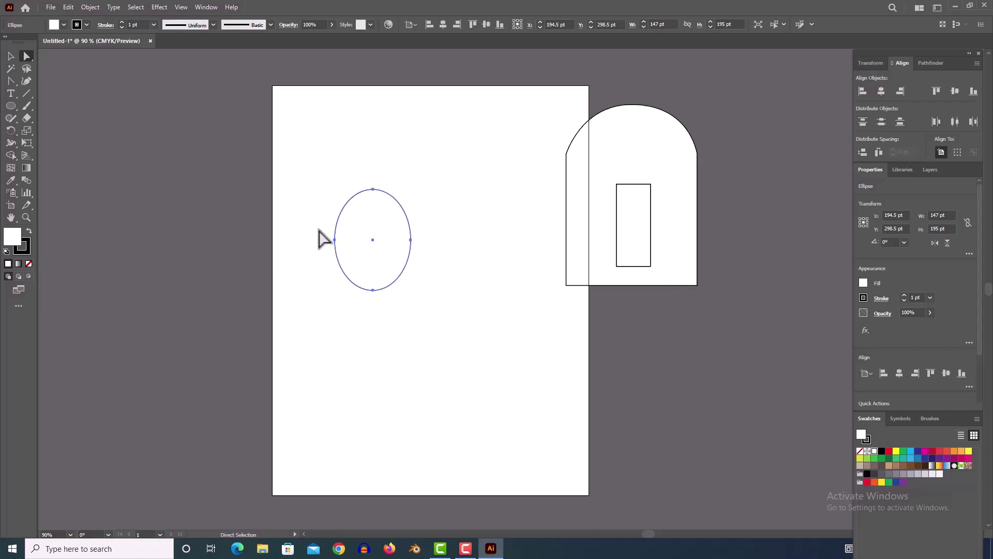
{"action": "left_click_drag", "start_coordinate": [319, 229], "coordinate": [413, 252]}
{"action": "left_click", "coordinate": [408, 293]}
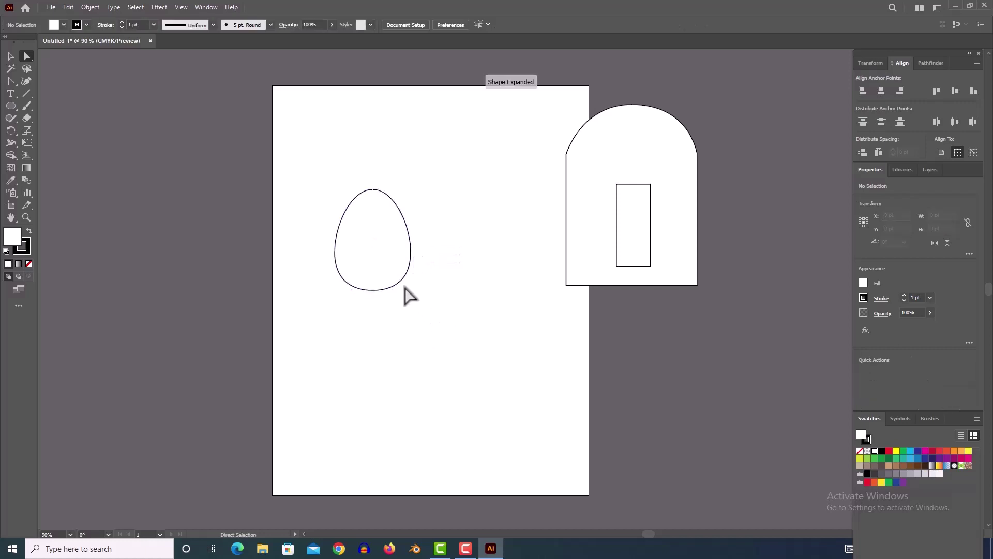
{"action": "left_click", "coordinate": [10, 57]}
{"action": "left_click_drag", "start_coordinate": [374, 248], "coordinate": [638, 352]}
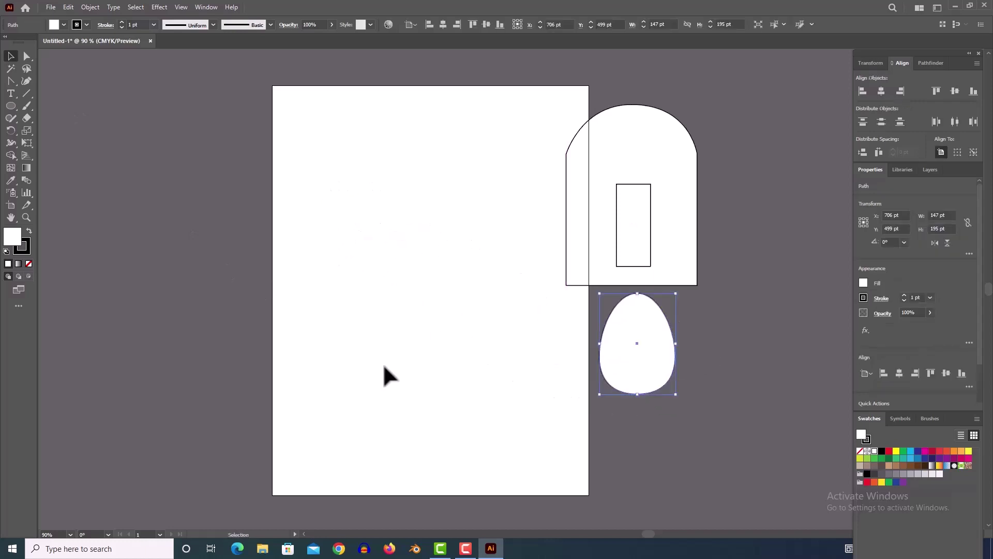
Draw an ellipse about 170 by 256 pt in the artboard's left half and lengthen its top anchor's handles to broaden the top.
{"action": "left_click", "coordinate": [11, 106]}
{"action": "left_click_drag", "start_coordinate": [341, 211], "coordinate": [430, 343]}
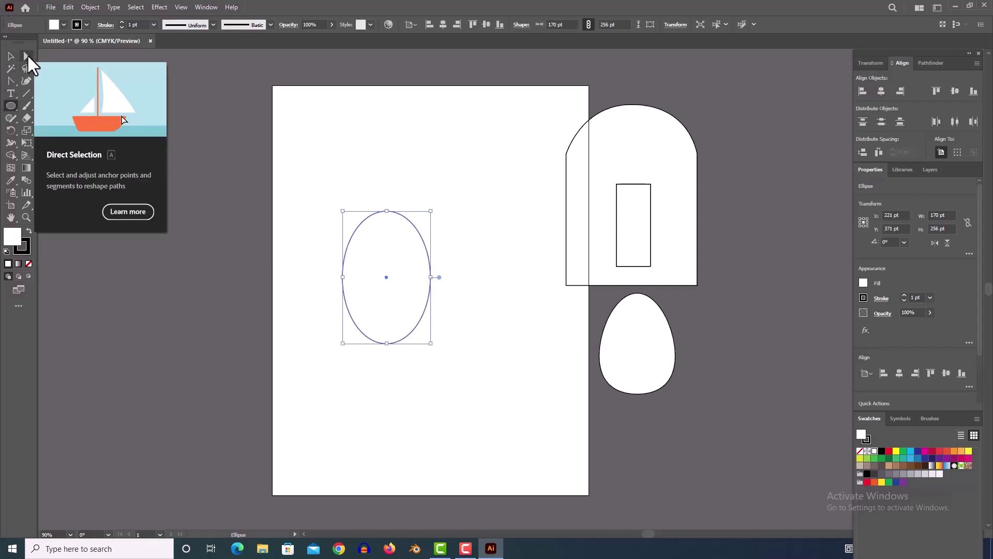
{"action": "left_click", "coordinate": [27, 56]}
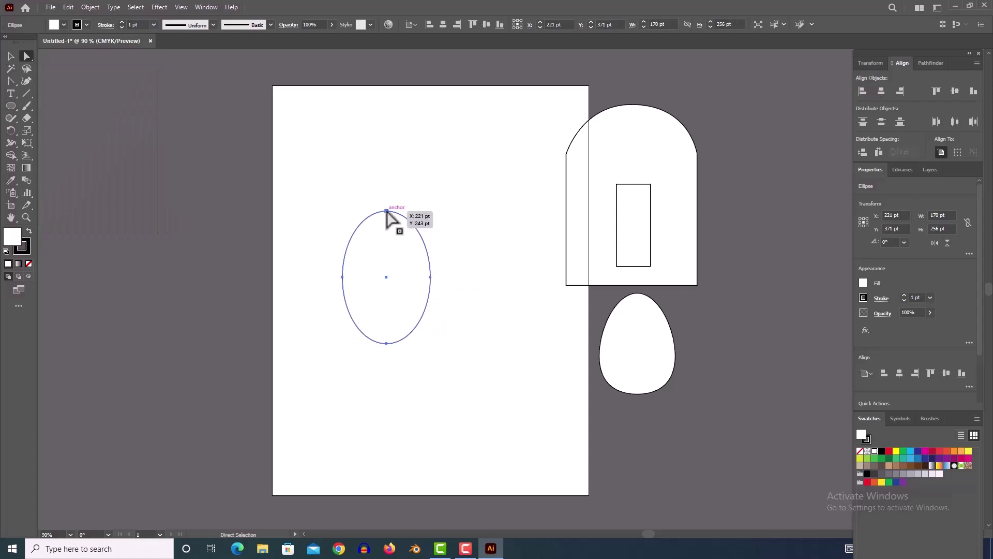
{"action": "left_click", "coordinate": [430, 277]}
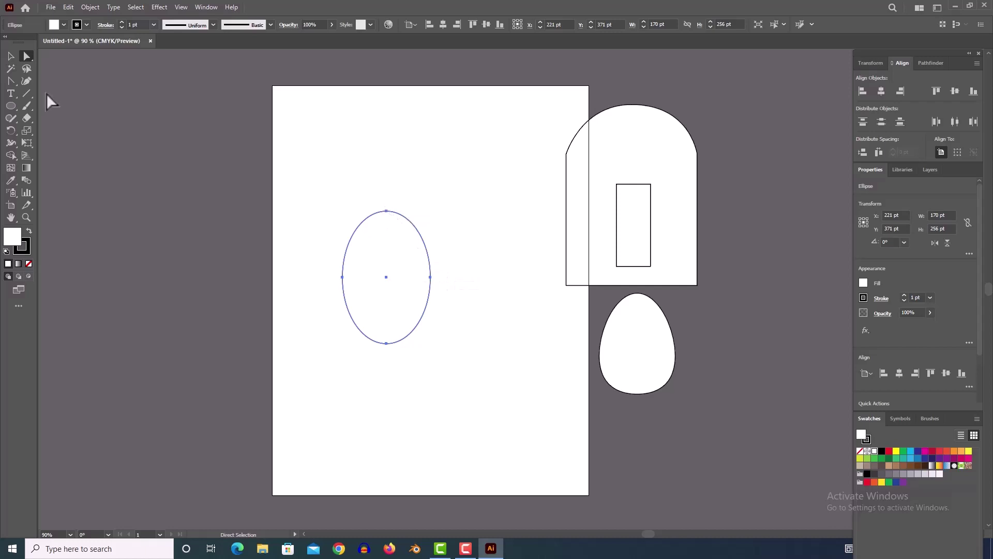
{"action": "left_click", "coordinate": [386, 210]}
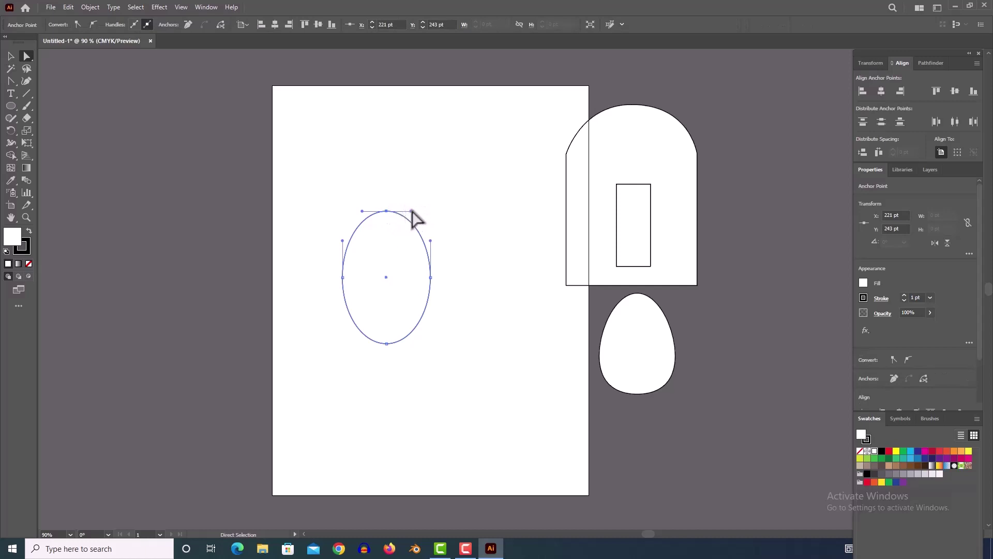
{"action": "left_click_drag", "start_coordinate": [411, 211], "coordinate": [351, 211]}
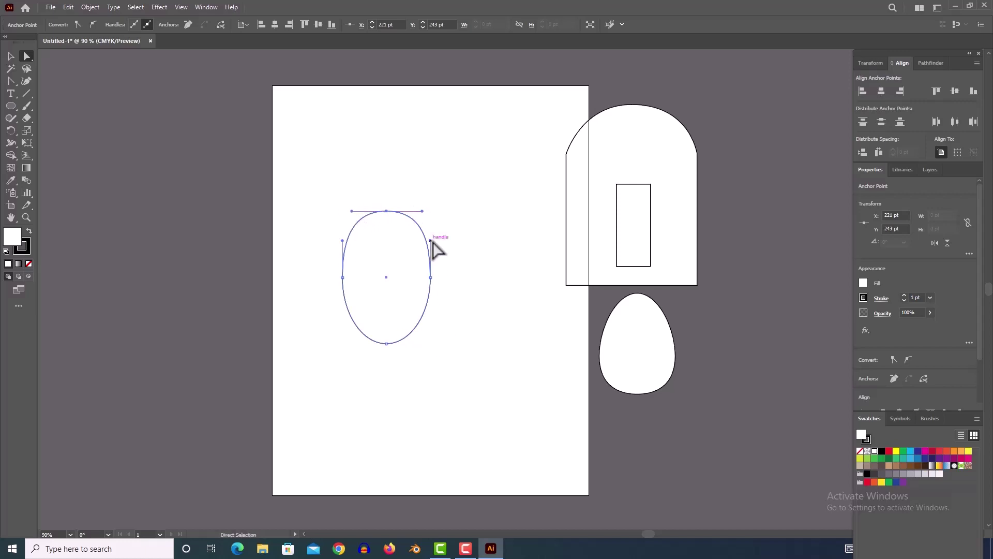
Pull the ellipse's right anchor inward and slightly down and its left anchor outward to form a curved fruit body, leaving nothing selected.
{"action": "left_click_drag", "start_coordinate": [431, 241], "coordinate": [418, 272]}
{"action": "left_click", "coordinate": [431, 278]}
{"action": "left_click_drag", "start_coordinate": [343, 277], "coordinate": [333, 270]}
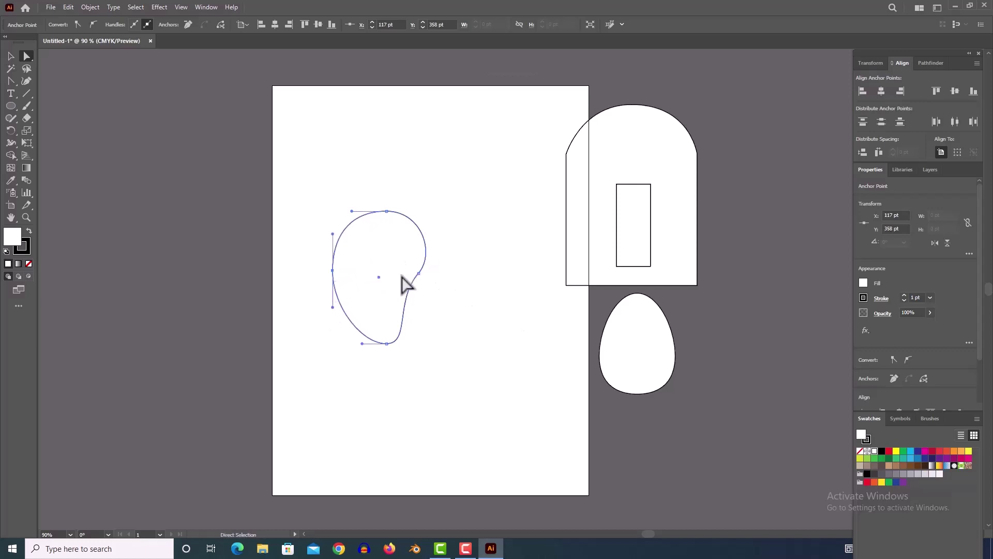
{"action": "left_click_drag", "start_coordinate": [419, 276], "coordinate": [414, 286]}
{"action": "left_click", "coordinate": [337, 159]}
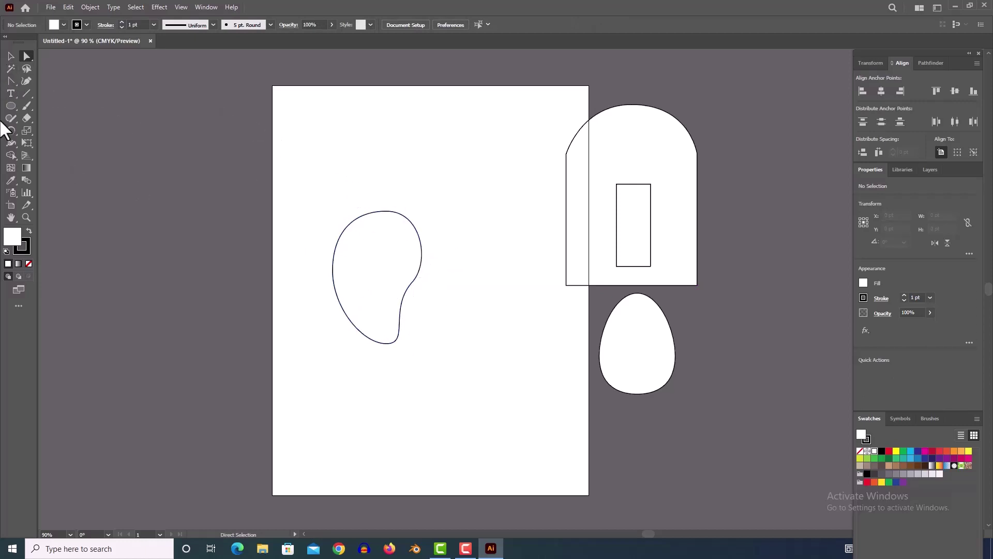
Draw an ellipse about 75 by 143 pt right of the fruit body and convert its bottom and top anchors to corner points.
{"action": "left_click", "coordinate": [10, 106]}
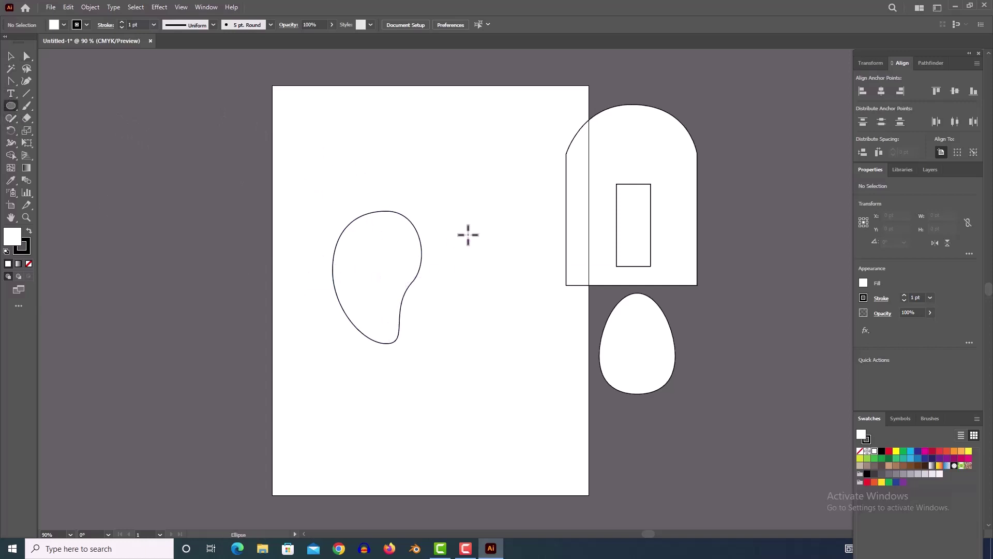
{"action": "left_click_drag", "start_coordinate": [465, 214], "coordinate": [505, 288]}
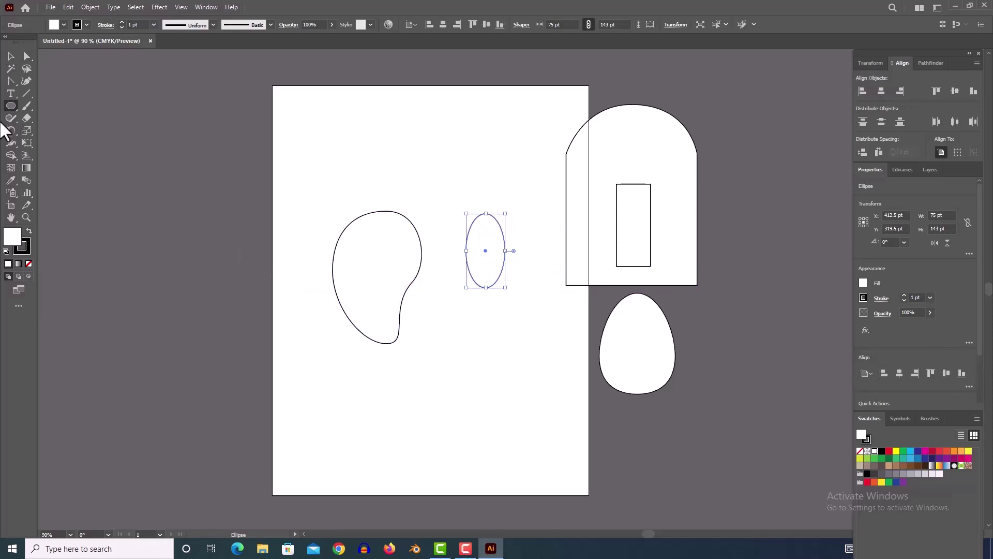
{"action": "left_click", "coordinate": [8, 81]}
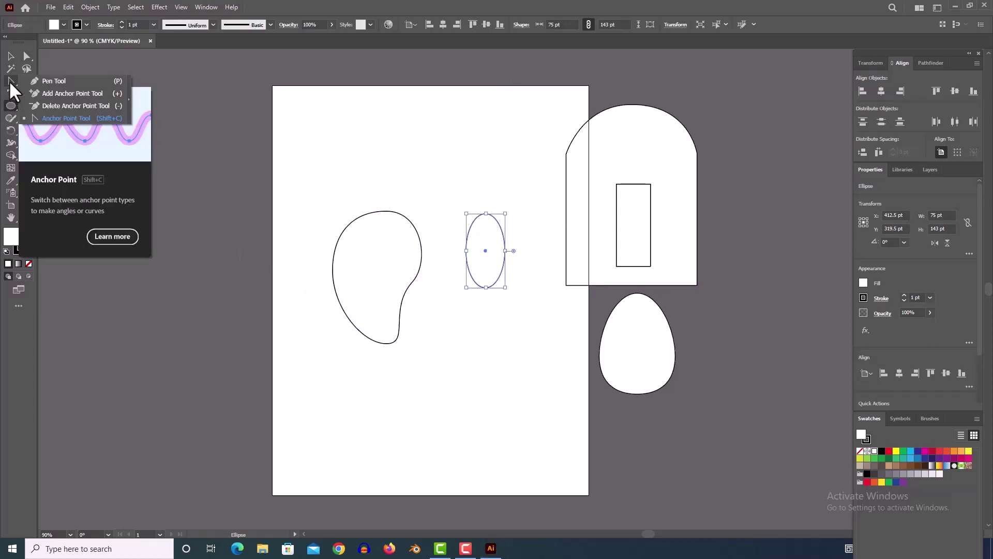
{"action": "left_click", "coordinate": [83, 117]}
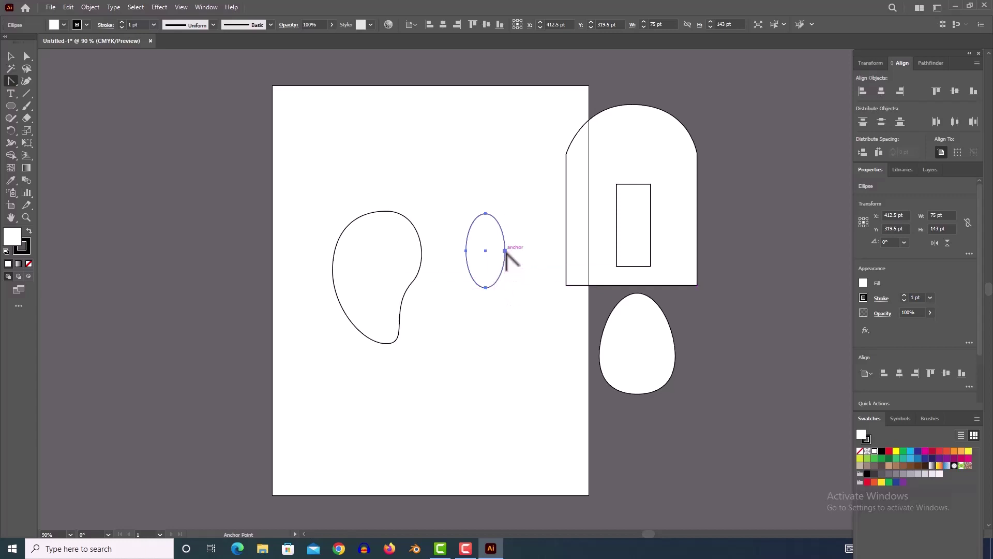
{"action": "left_click", "coordinate": [485, 287]}
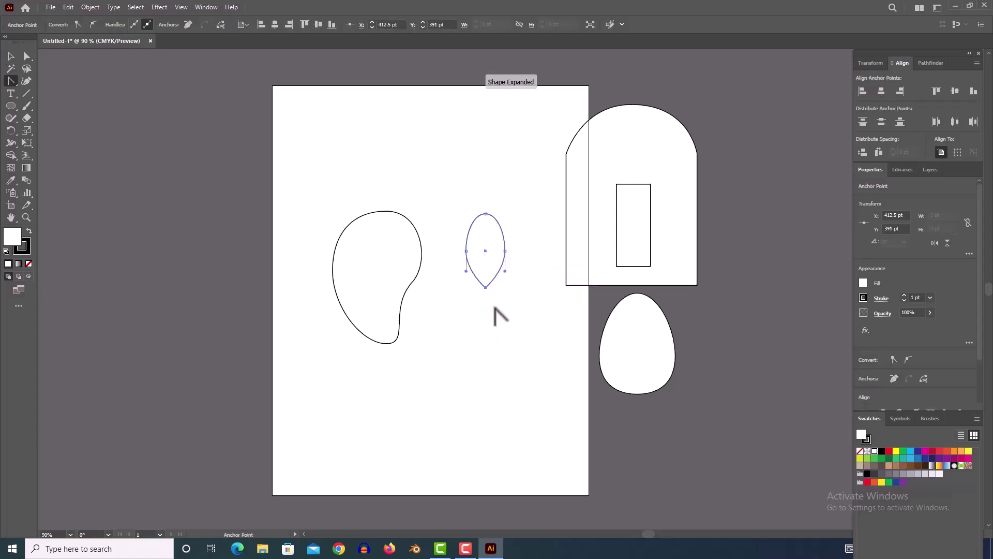
{"action": "left_click", "coordinate": [486, 213]}
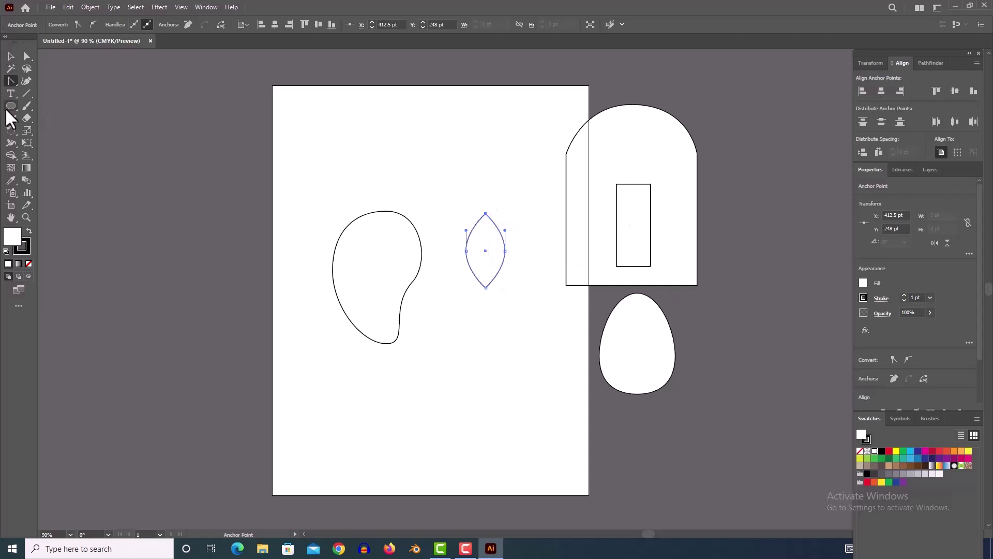
Lengthen and narrow the pointed leaf shape, and rotate it about 24° counterclockwise.
{"action": "left_click", "coordinate": [27, 57]}
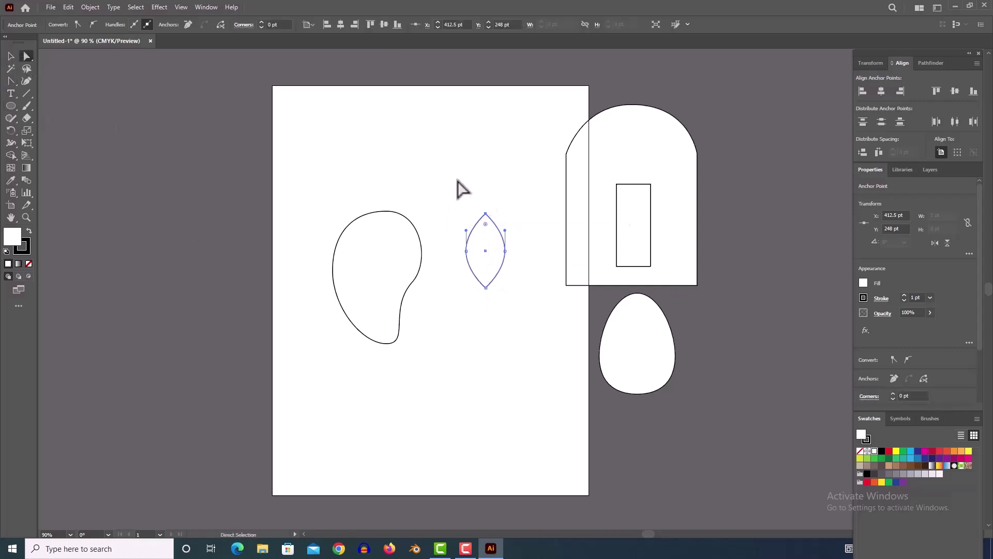
{"action": "left_click_drag", "start_coordinate": [450, 192], "coordinate": [526, 329]}
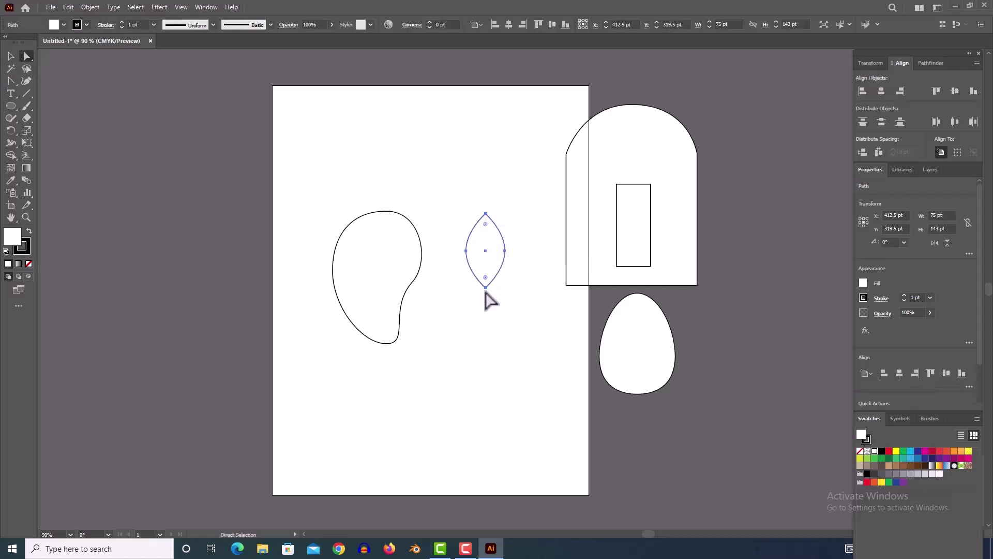
{"action": "left_click", "coordinate": [11, 57]}
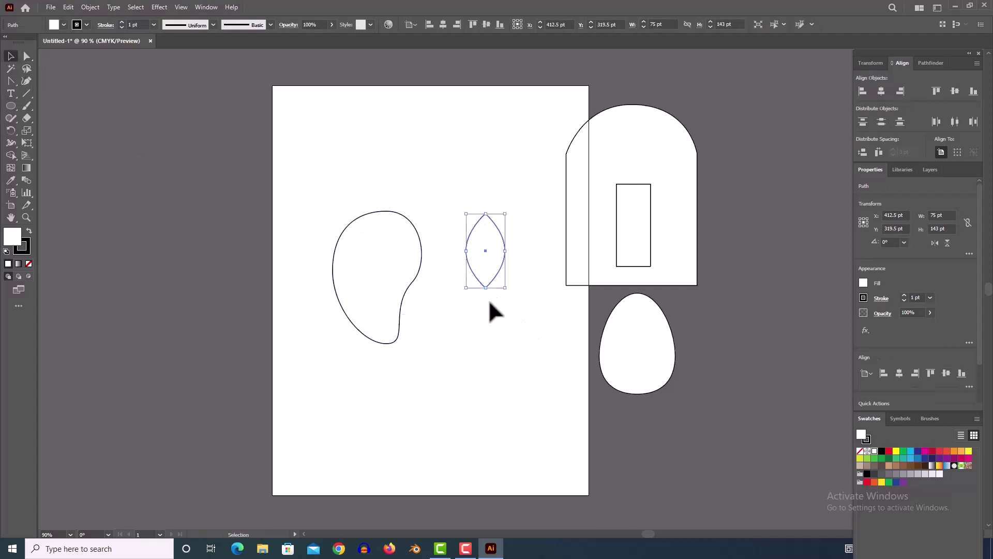
{"action": "left_click_drag", "start_coordinate": [486, 286], "coordinate": [485, 304]}
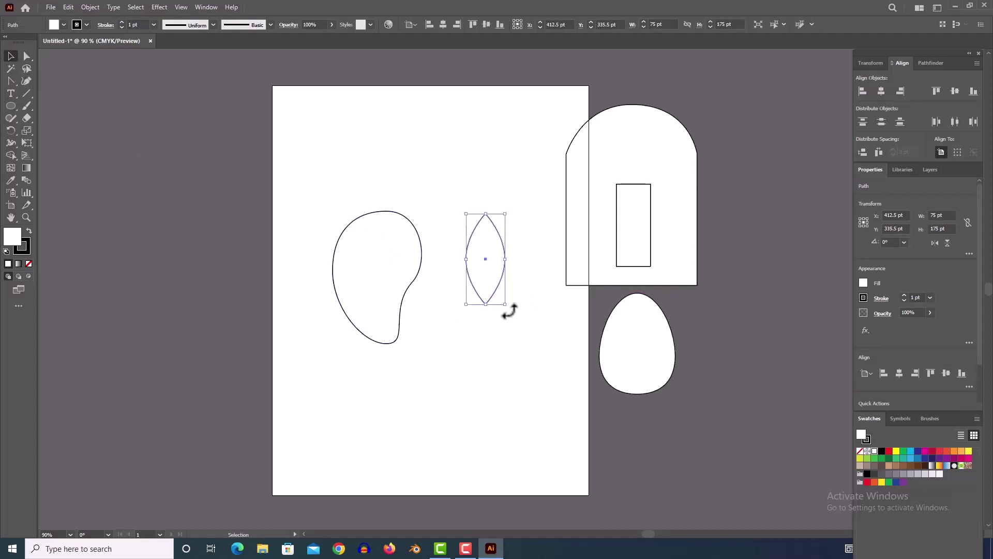
{"action": "left_click_drag", "start_coordinate": [501, 260], "coordinate": [496, 259]}
{"action": "left_click_drag", "start_coordinate": [495, 304], "coordinate": [513, 293]}
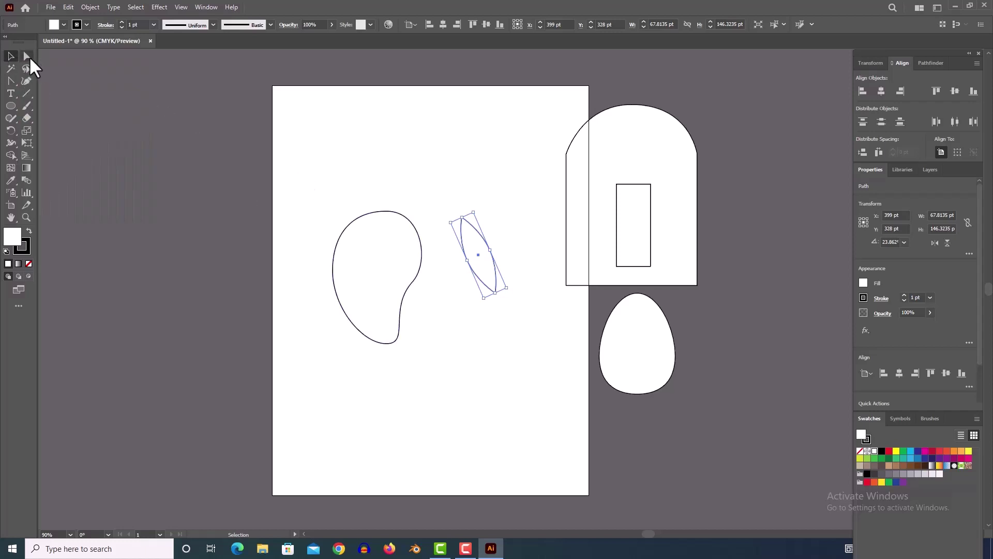
Place the leaf on the fruit body's upper right and an oppositely angled copy on its upper left, with both tips meeting at the top.
{"action": "left_click_drag", "start_coordinate": [477, 251], "coordinate": [404, 249]}
{"action": "left_click", "coordinate": [455, 229]}
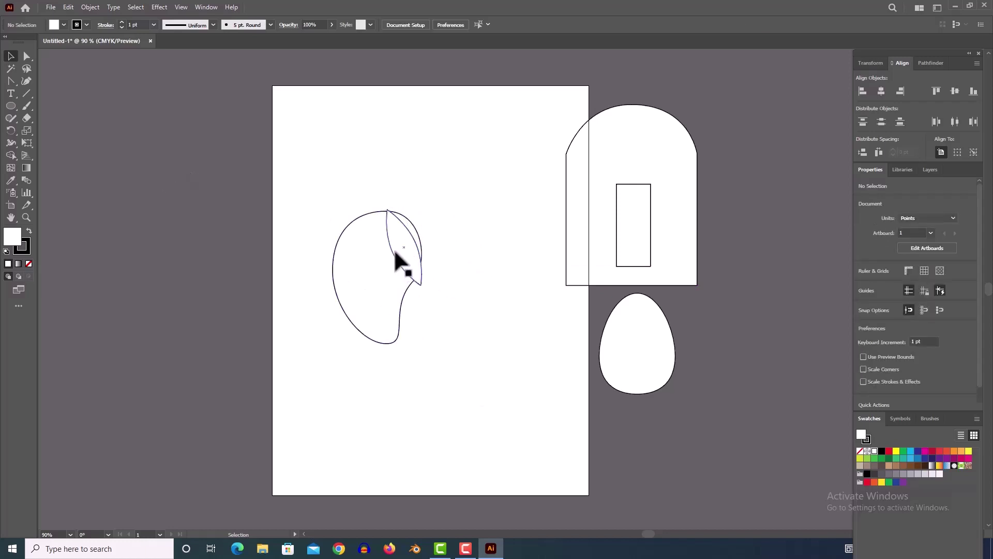
{"action": "left_click", "coordinate": [418, 237]}
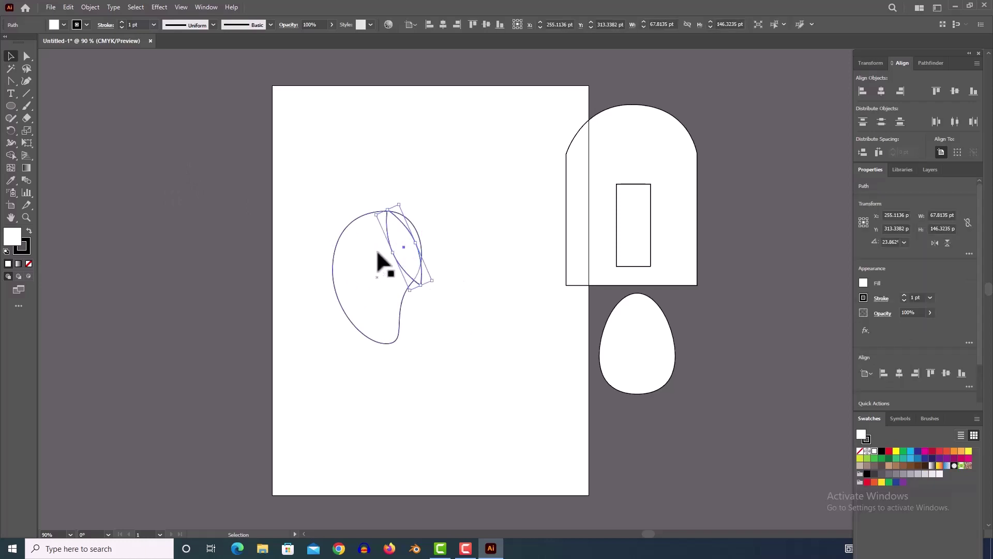
{"action": "left_click_drag", "start_coordinate": [413, 251], "coordinate": [332, 283]}
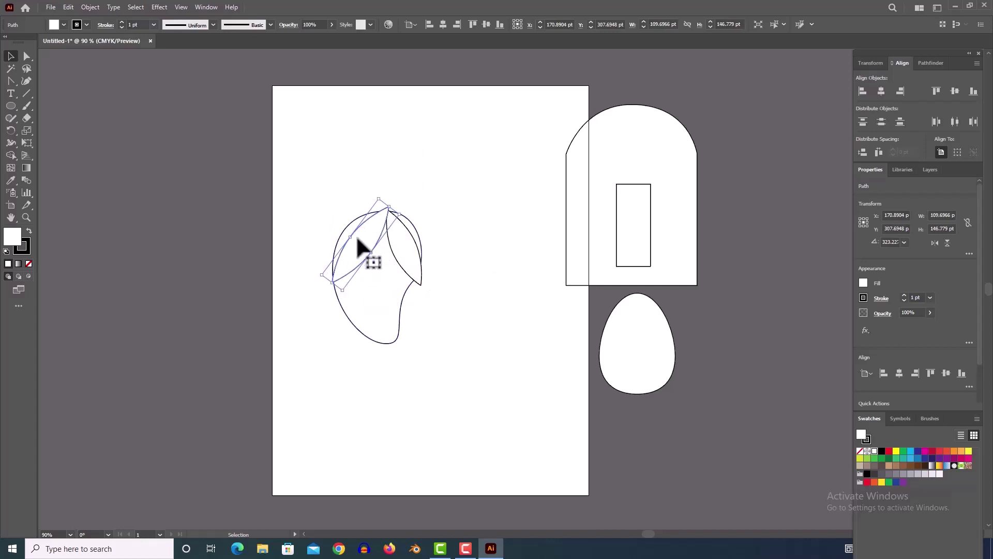
{"action": "left_click_drag", "start_coordinate": [358, 238], "coordinate": [355, 242]}
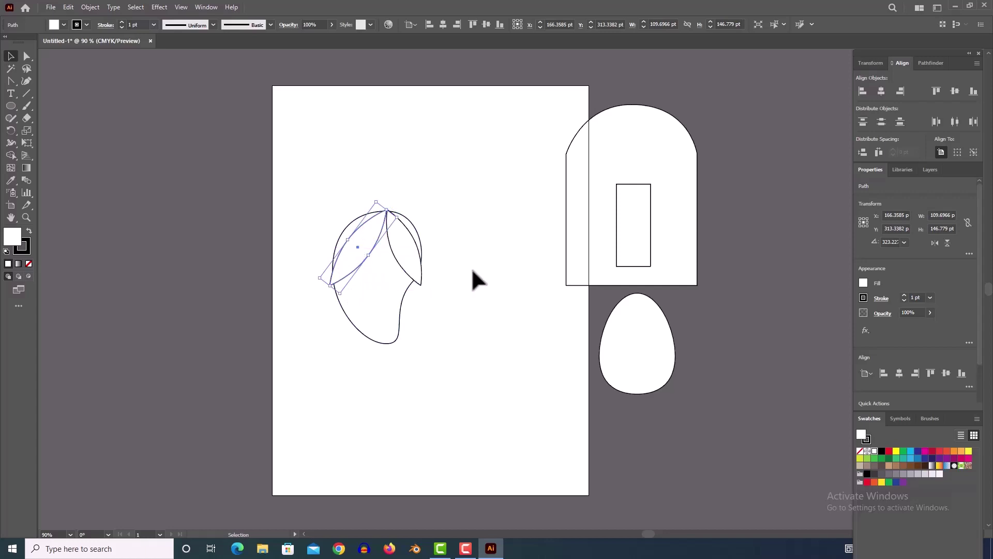
{"action": "left_click", "coordinate": [471, 266]}
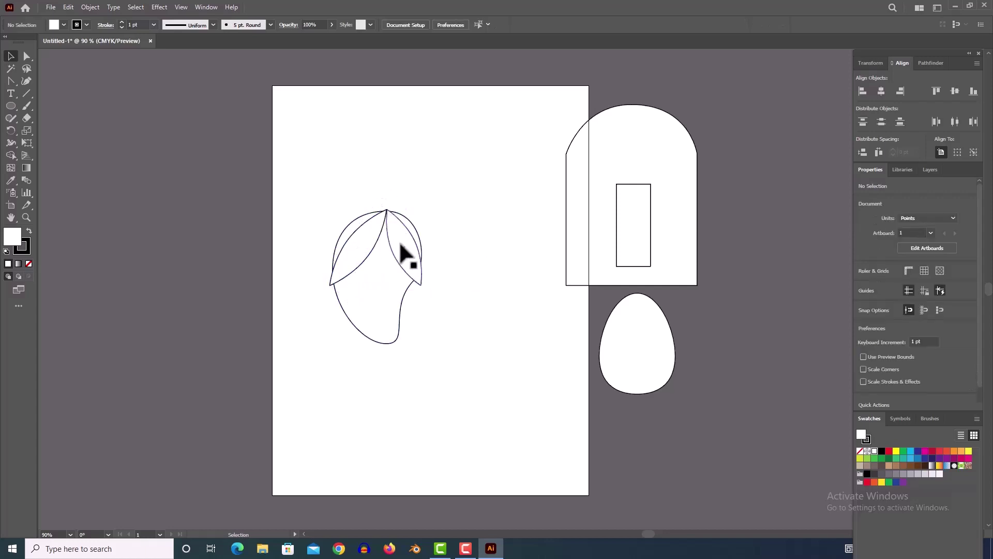
{"action": "left_click_drag", "start_coordinate": [402, 244], "coordinate": [365, 231]}
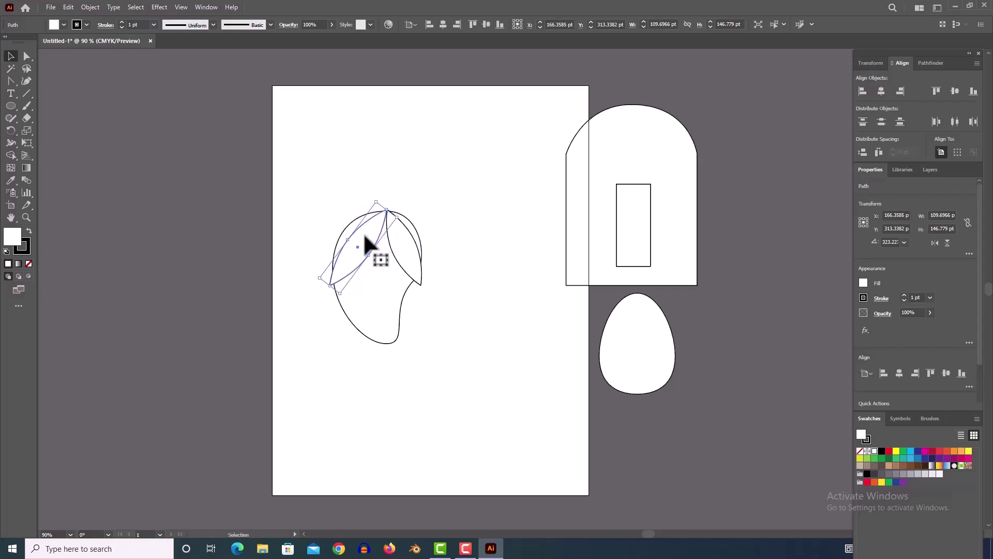
{"action": "left_click", "coordinate": [252, 158]}
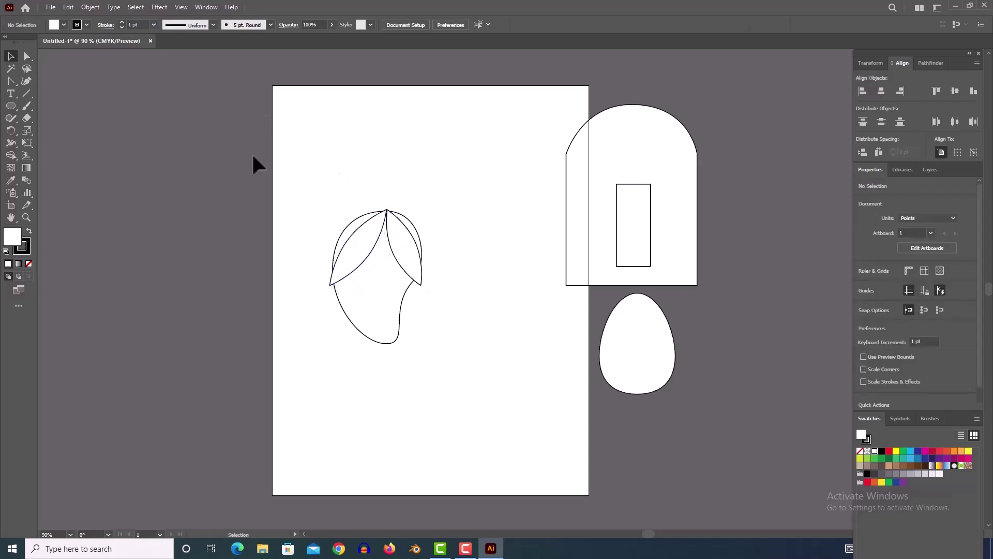
Activate the Arc tool for drawing the fruit's stem.
{"action": "left_click", "coordinate": [24, 95]}
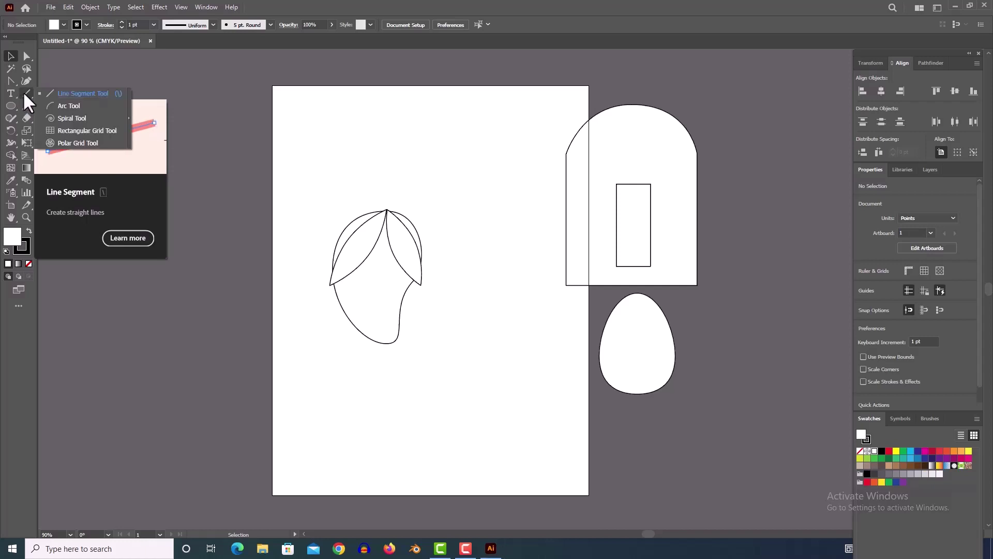
{"action": "left_click", "coordinate": [66, 106]}
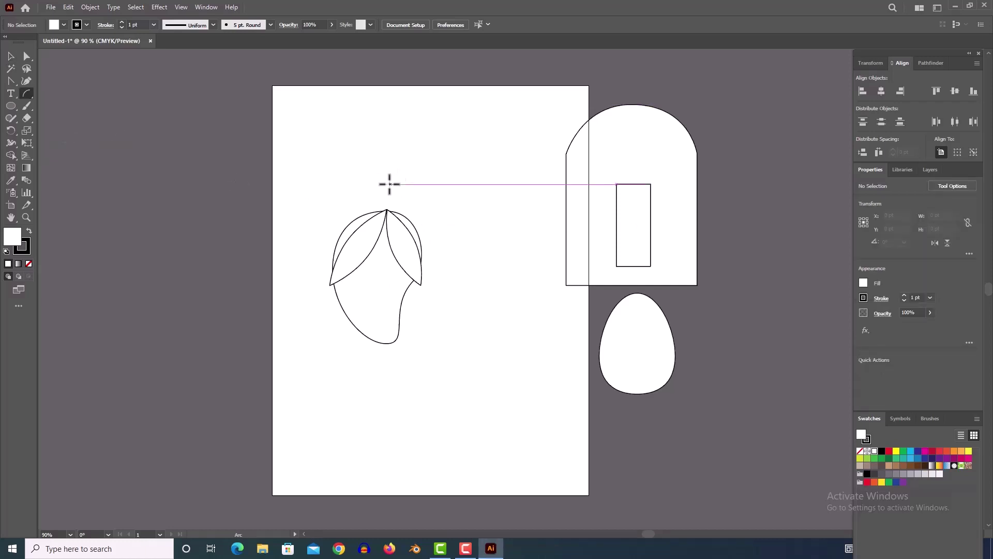
{"action": "left_click_drag", "start_coordinate": [388, 187], "coordinate": [389, 169]}
{"action": "mouse_move", "coordinate": [438, 140]}
{"action": "left_mouse_down"}
{"action": "mouse_move", "coordinate": [426, 159]}
{"action": "mouse_move", "coordinate": [462, 158]}
{"action": "mouse_move", "coordinate": [480, 141]}
{"action": "left_mouse_up"}
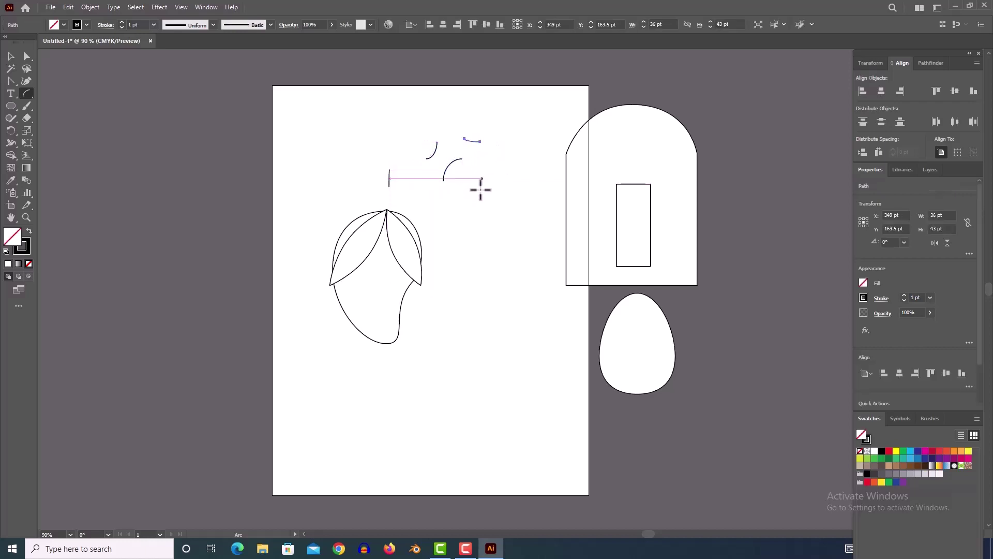
{"action": "left_click_drag", "start_coordinate": [479, 182], "coordinate": [483, 225]}
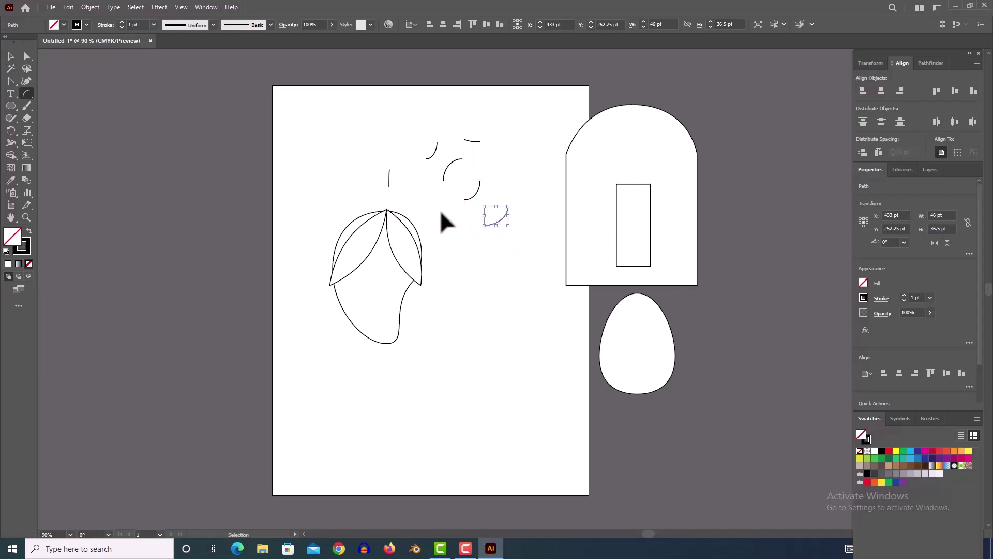
{"action": "key", "text": "ctrl+z"}
{"action": "key", "text": "ctrl+z"}
{"action": "key", "text": "ctrl+z"}
{"action": "key", "text": "ctrl+z"}
{"action": "key", "text": "ctrl+z"}
{"action": "key", "text": "ctrl+z"}
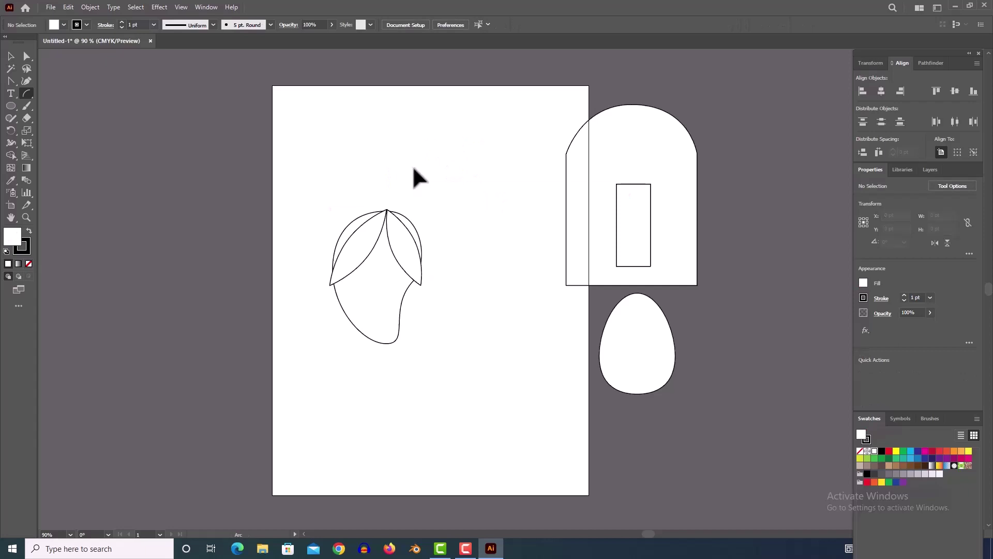
Draw an arc about 33 by 39 pt and attach it as a stem where the two leaves meet, leaving nothing selected.
{"action": "left_click_drag", "start_coordinate": [407, 195], "coordinate": [424, 173]}
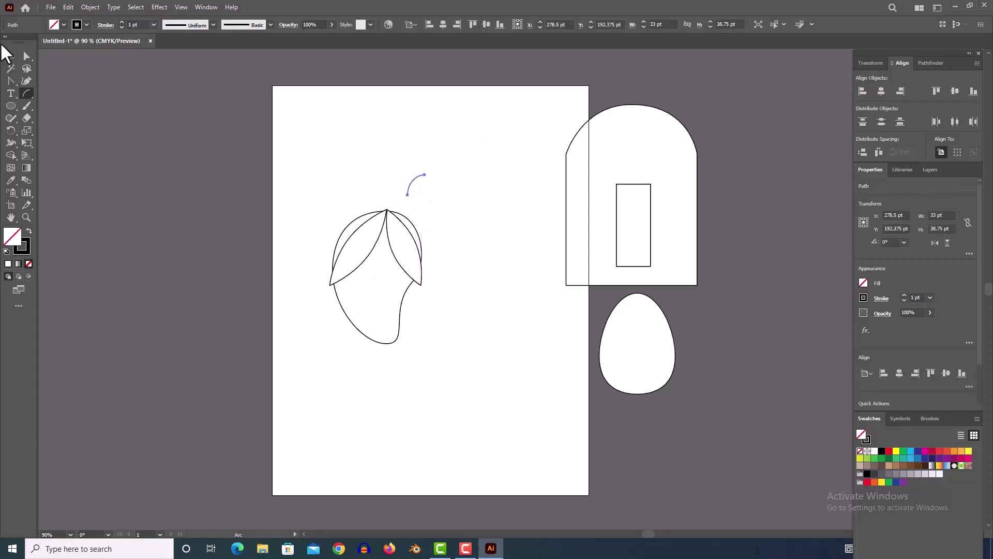
{"action": "left_click", "coordinate": [11, 57]}
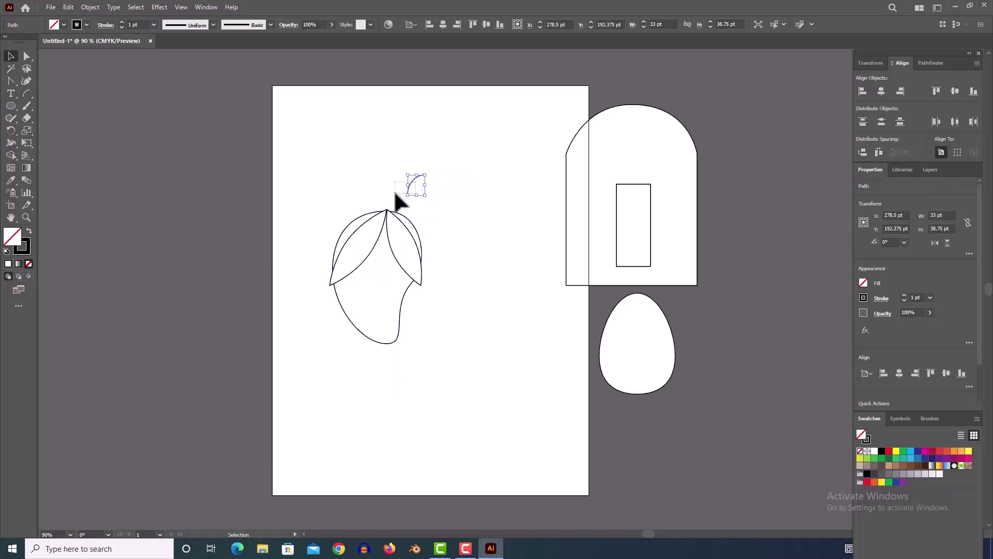
{"action": "left_click_drag", "start_coordinate": [411, 186], "coordinate": [392, 207]}
{"action": "left_click", "coordinate": [430, 188]}
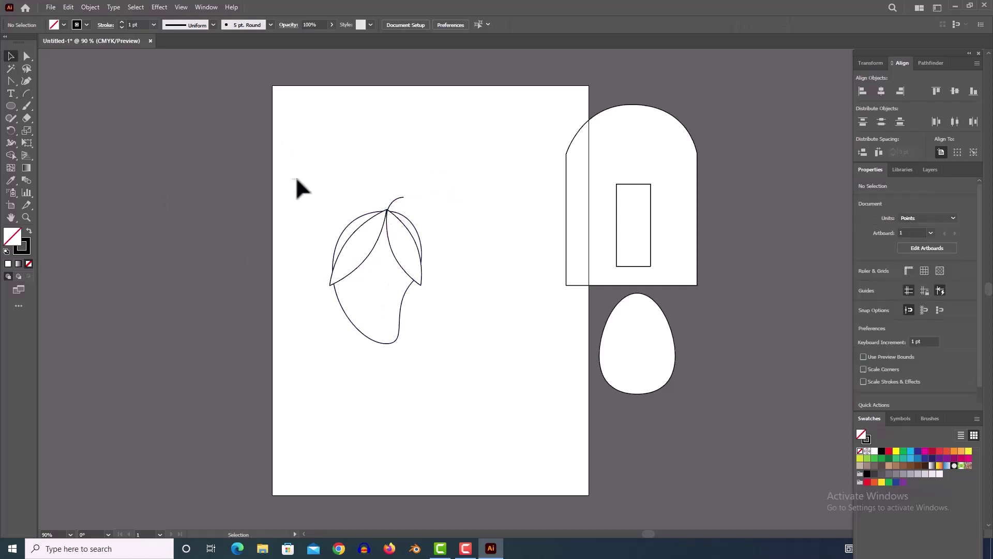
Group the fruit body, both leaves and the stem into one object, leaving nothing selected.
{"action": "left_click_drag", "start_coordinate": [296, 176], "coordinate": [473, 372]}
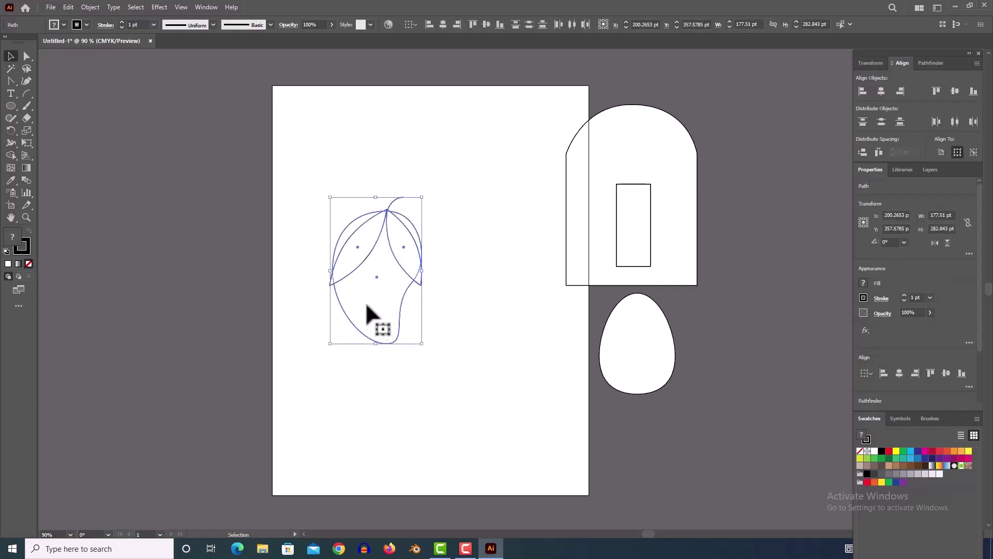
{"action": "right_click", "coordinate": [371, 263]}
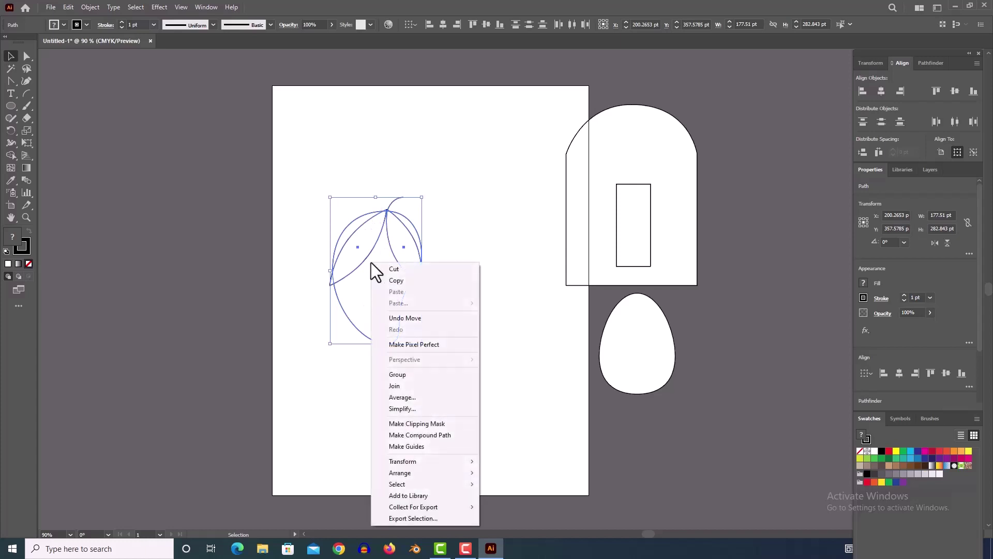
{"action": "left_click_drag", "start_coordinate": [286, 166], "coordinate": [461, 385]}
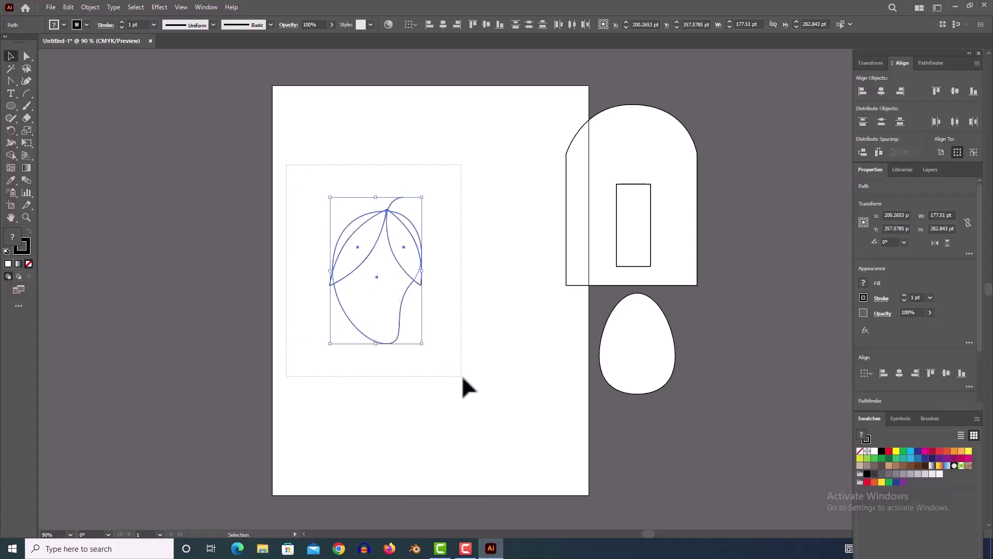
{"action": "right_click", "coordinate": [367, 259]}
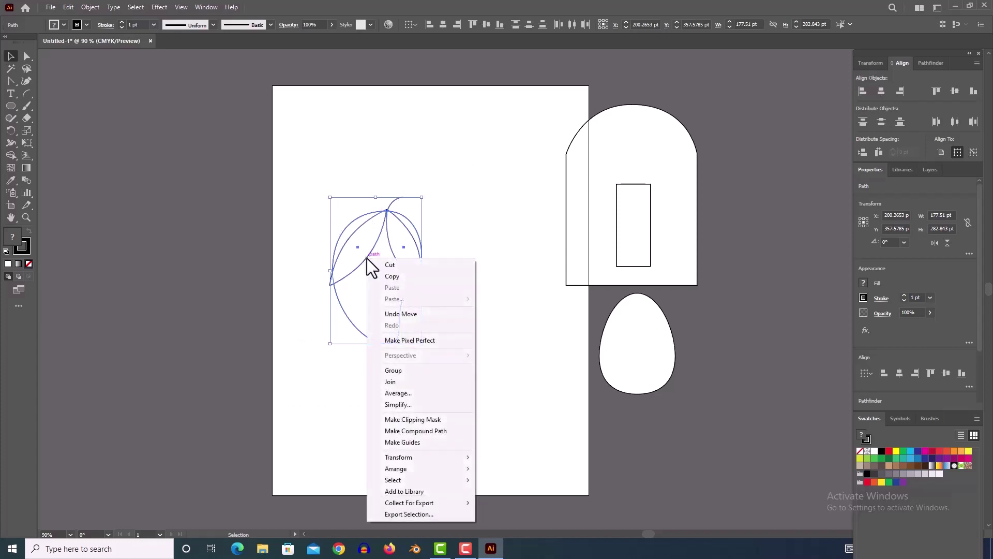
{"action": "left_click", "coordinate": [392, 371]}
{"action": "left_click", "coordinate": [434, 220]}
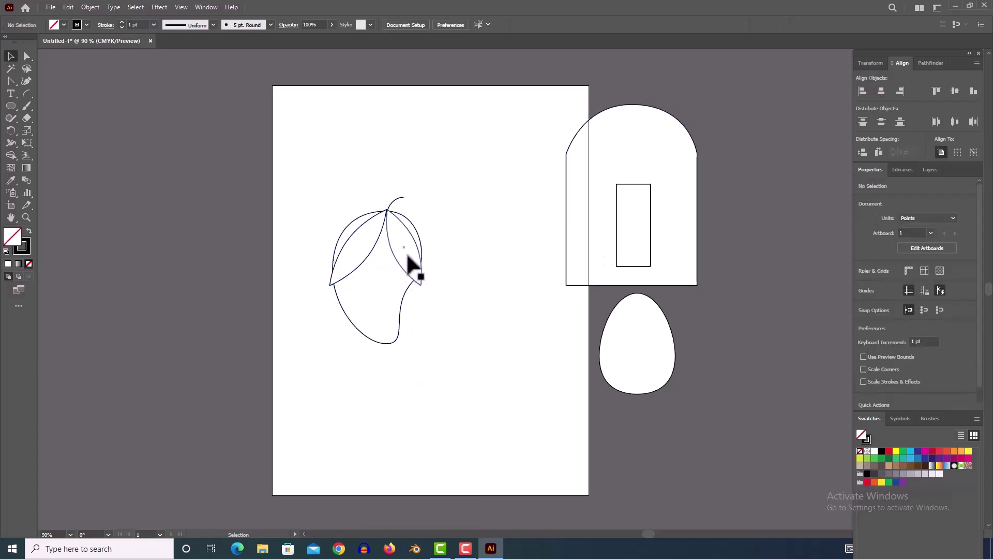
Move the fruit group off the artboard onto the pasteboard at its upper left, leaving nothing selected.
{"action": "mouse_move", "coordinate": [407, 255]}
{"action": "left_mouse_down"}
{"action": "mouse_move", "coordinate": [442, 279]}
{"action": "mouse_move", "coordinate": [419, 244]}
{"action": "mouse_move", "coordinate": [401, 261]}
{"action": "mouse_move", "coordinate": [245, 168]}
{"action": "mouse_move", "coordinate": [239, 153]}
{"action": "left_mouse_up"}
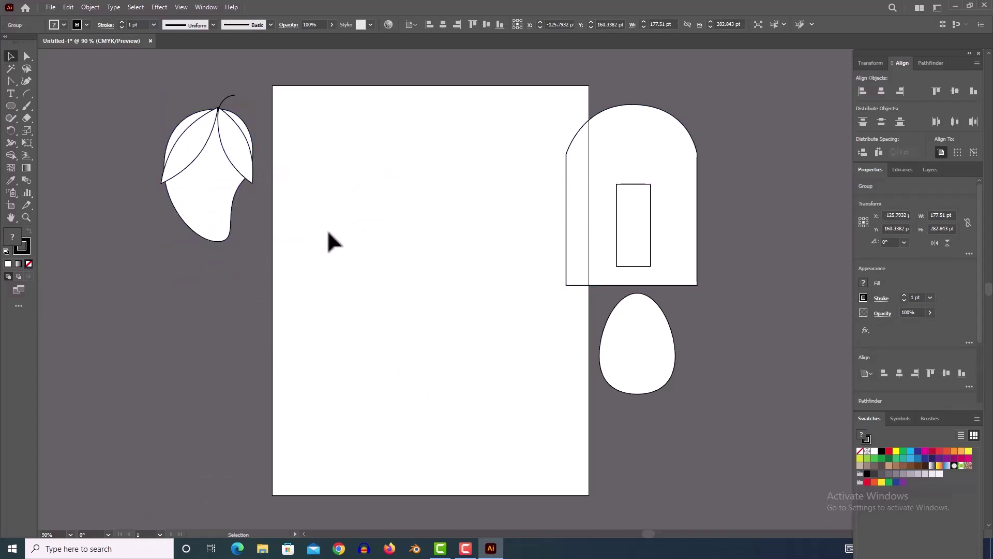
{"action": "left_click", "coordinate": [232, 106]}
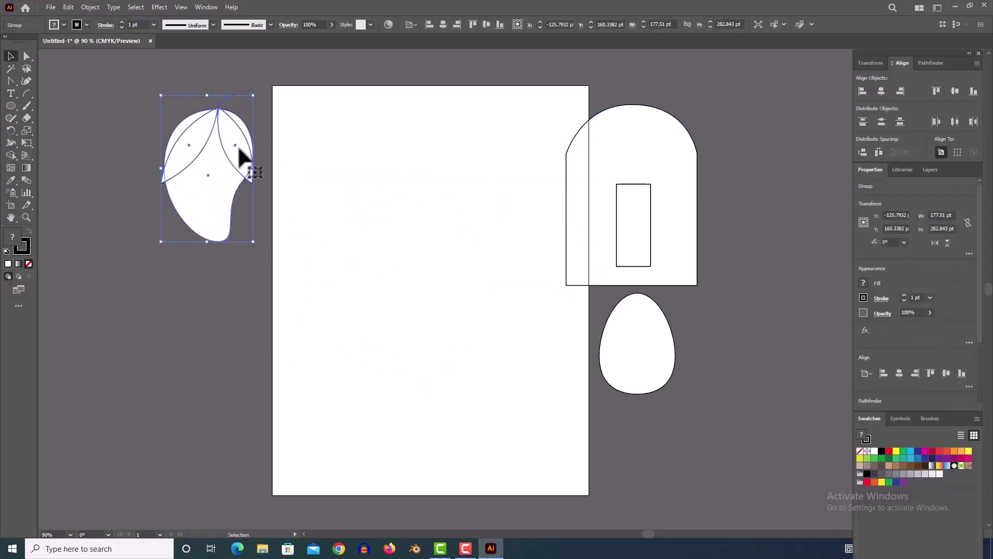
{"action": "mouse_move", "coordinate": [237, 145]}
{"action": "left_mouse_down"}
{"action": "mouse_move", "coordinate": [173, 204]}
{"action": "mouse_move", "coordinate": [230, 145]}
{"action": "left_mouse_up"}
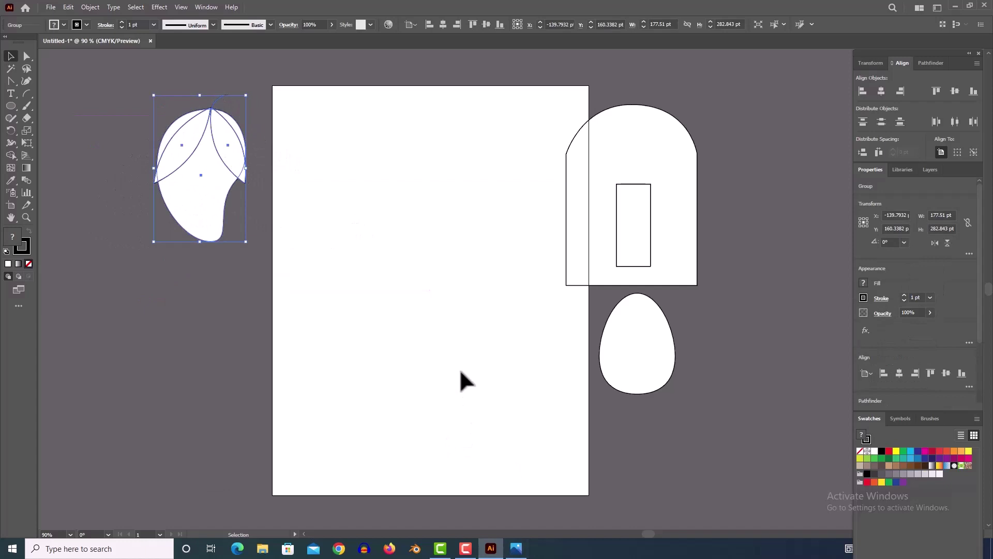
{"action": "left_click", "coordinate": [728, 209]}
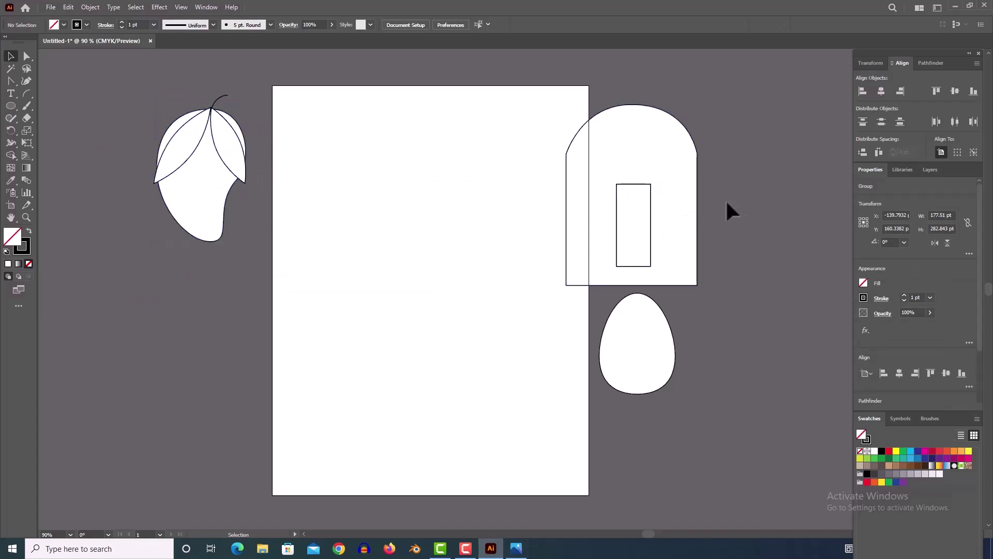
Group the arch with its inner rectangle, and move that group and the egg farther right, clear of the artboard.
{"action": "mouse_move", "coordinate": [672, 212]}
{"action": "left_mouse_down"}
{"action": "mouse_move", "coordinate": [684, 211]}
{"action": "mouse_move", "coordinate": [657, 227]}
{"action": "mouse_move", "coordinate": [692, 202]}
{"action": "mouse_move", "coordinate": [674, 211]}
{"action": "mouse_move", "coordinate": [702, 215]}
{"action": "mouse_move", "coordinate": [791, 180]}
{"action": "mouse_move", "coordinate": [687, 222]}
{"action": "mouse_move", "coordinate": [673, 217]}
{"action": "left_mouse_up"}
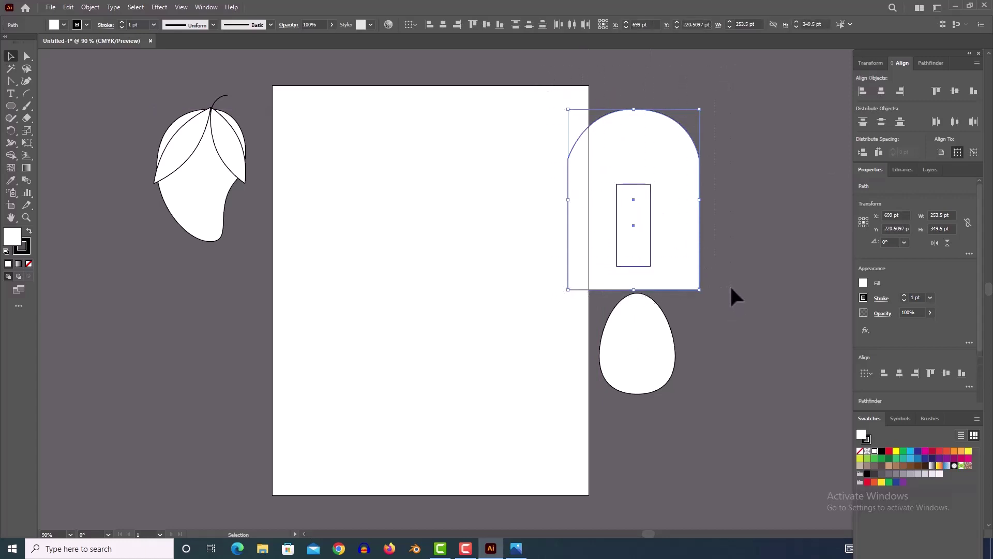
{"action": "right_click", "coordinate": [620, 197]}
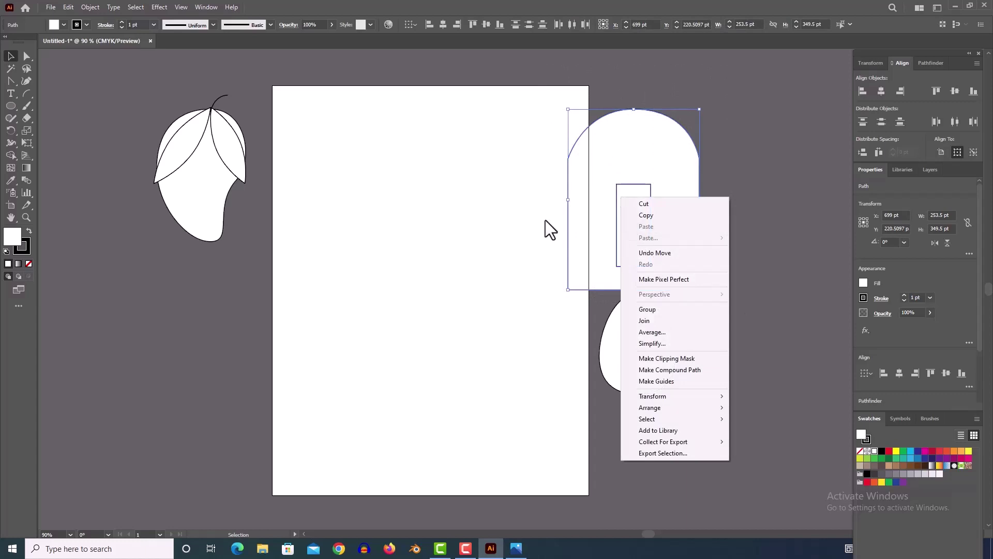
{"action": "left_click", "coordinate": [85, 7]}
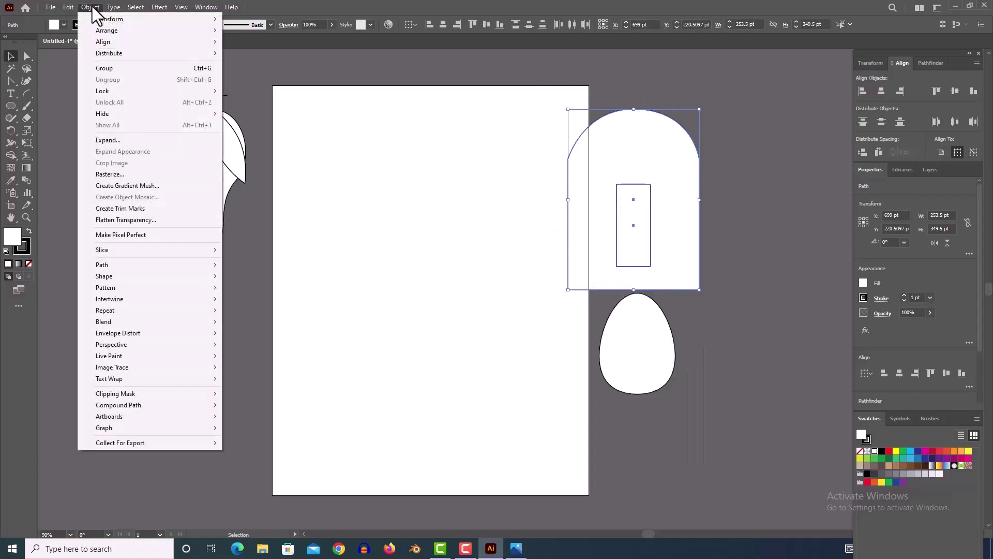
{"action": "left_click", "coordinate": [108, 71]}
{"action": "left_click_drag", "start_coordinate": [653, 228], "coordinate": [711, 197]}
{"action": "left_click_drag", "start_coordinate": [635, 359], "coordinate": [725, 347]}
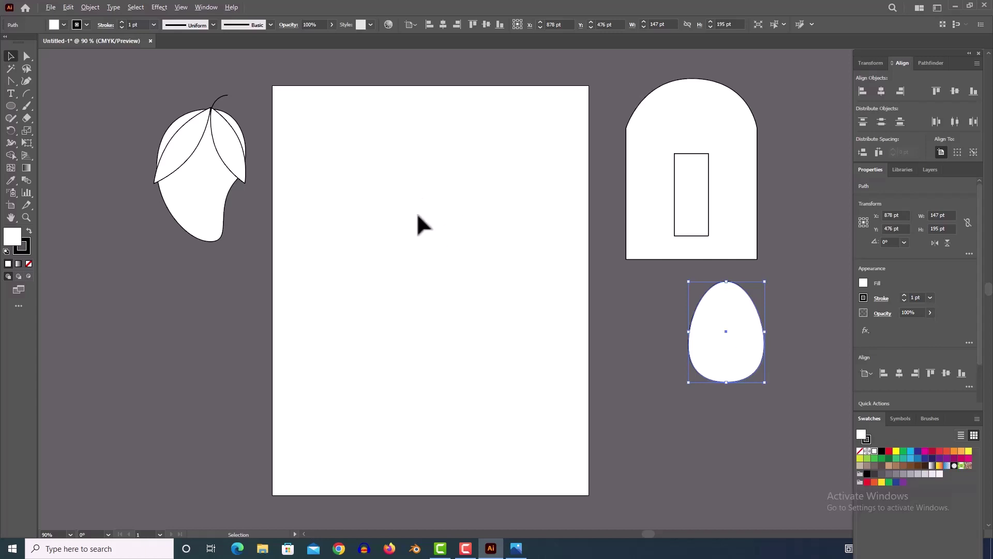
With the Pen tool, start a path on the upper artboard with two curved segments forming the top of a scalloped canopy.
{"action": "scroll", "coordinate": [421, 217], "scroll_direction": "up", "scroll_amount": 2}
{"action": "scroll", "coordinate": [421, 217], "scroll_direction": "down", "scroll_amount": 2}
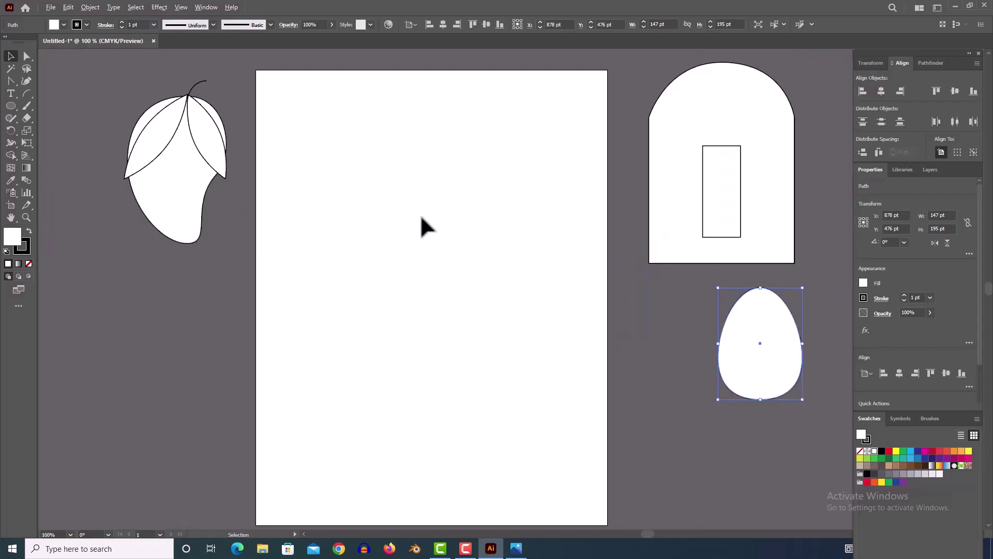
{"action": "scroll", "coordinate": [421, 216], "scroll_direction": "up", "scroll_amount": 1}
{"action": "left_click", "coordinate": [10, 81]}
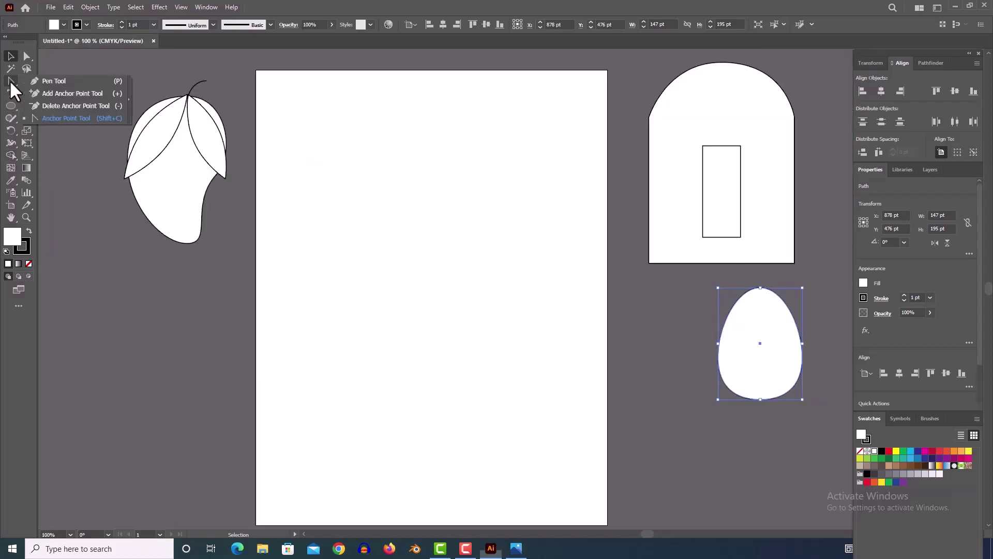
{"action": "left_click", "coordinate": [52, 79]}
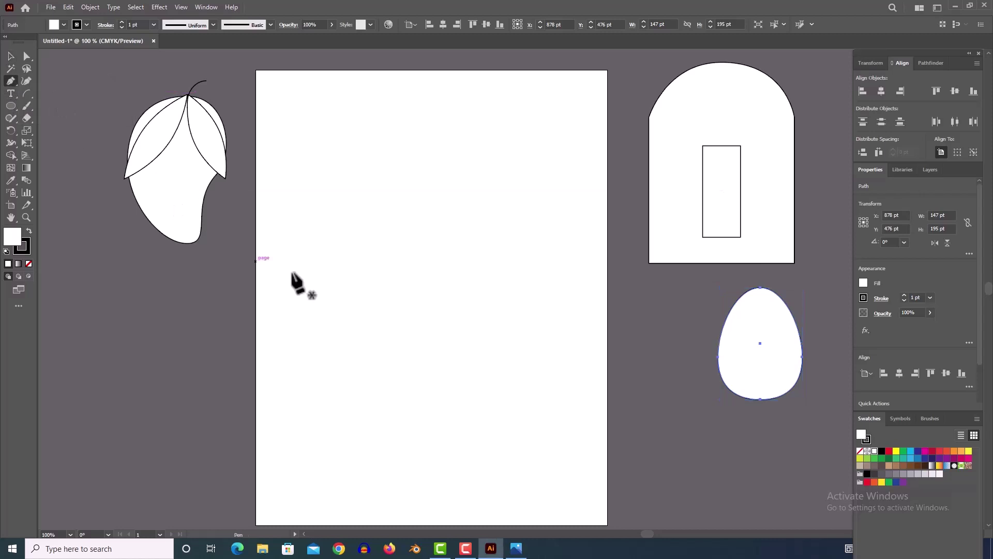
{"action": "left_click", "coordinate": [321, 229]}
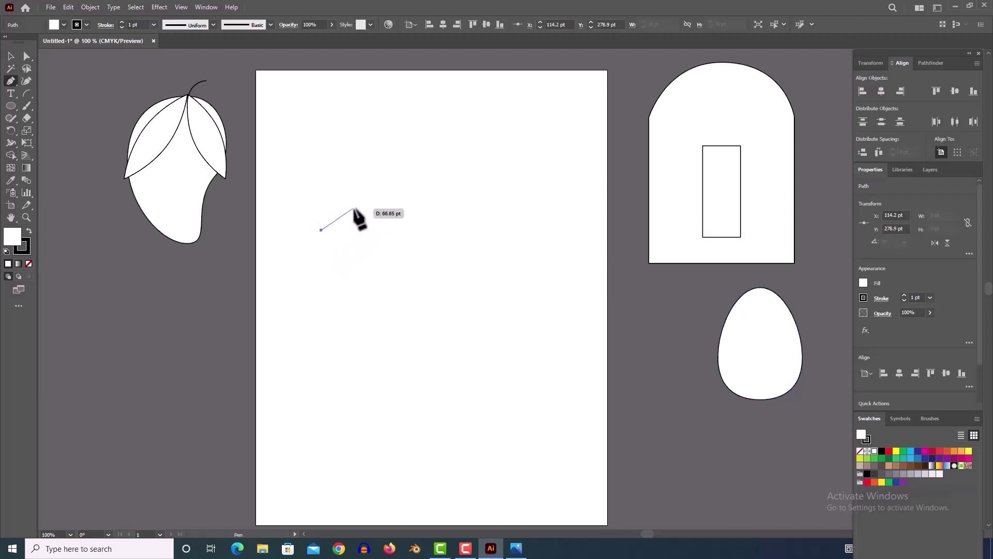
{"action": "left_click", "coordinate": [386, 186]}
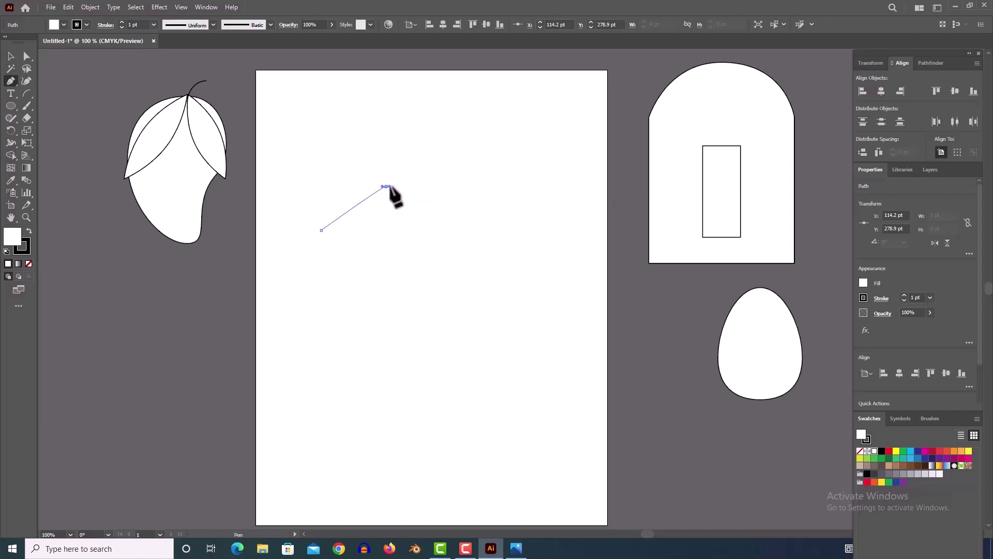
{"action": "left_click_drag", "start_coordinate": [389, 187], "coordinate": [430, 188]}
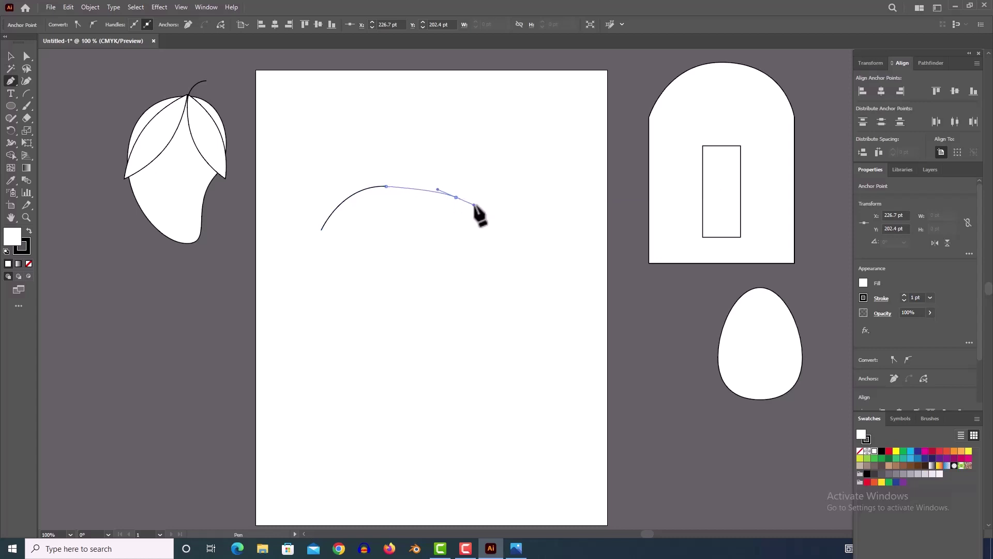
{"action": "left_click_drag", "start_coordinate": [490, 219], "coordinate": [497, 221]}
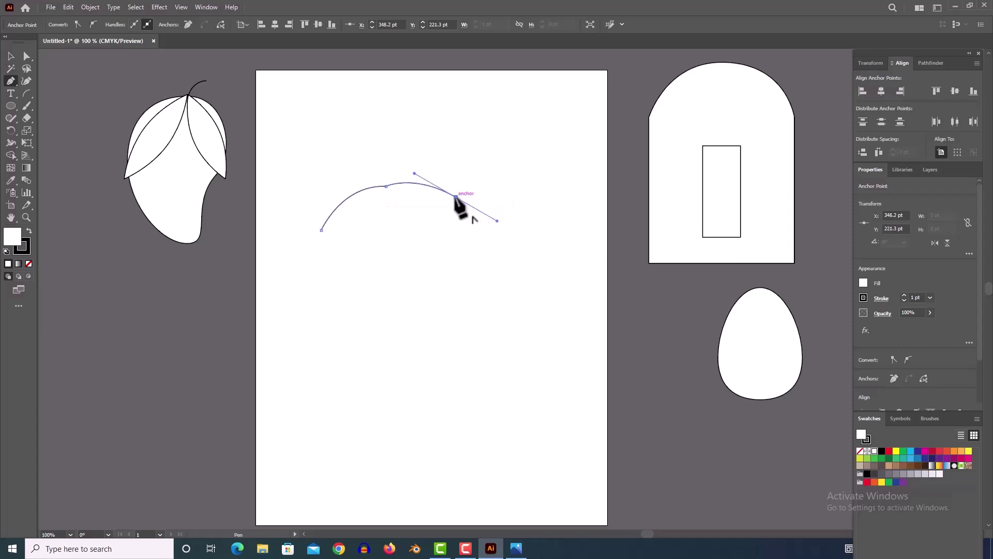
Curve the canopy's top edge down to a right tip, scallop the underside with three curves, and close the path at its start.
{"action": "left_click_drag", "start_coordinate": [455, 196], "coordinate": [380, 249]}
{"action": "left_click", "coordinate": [509, 230]}
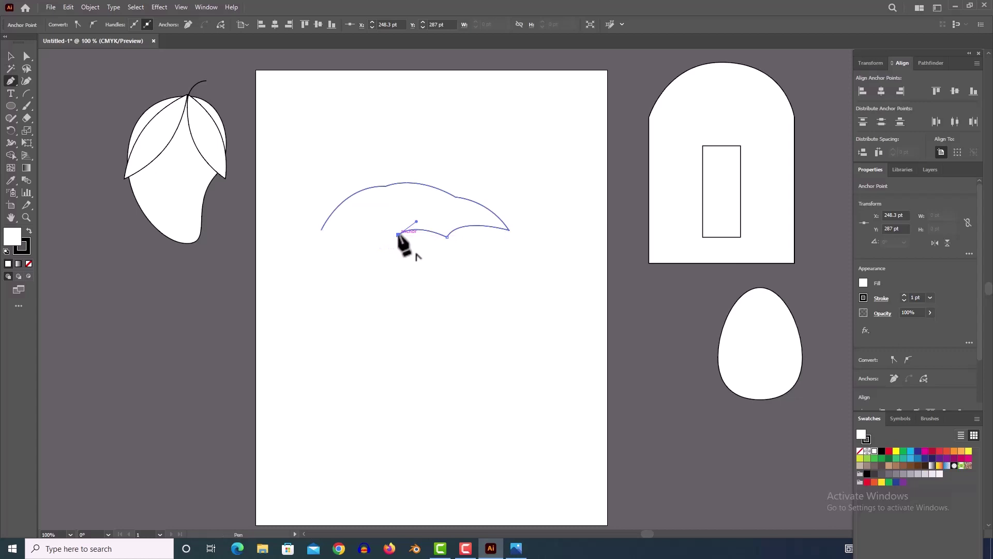
{"action": "left_click", "coordinate": [399, 235]}
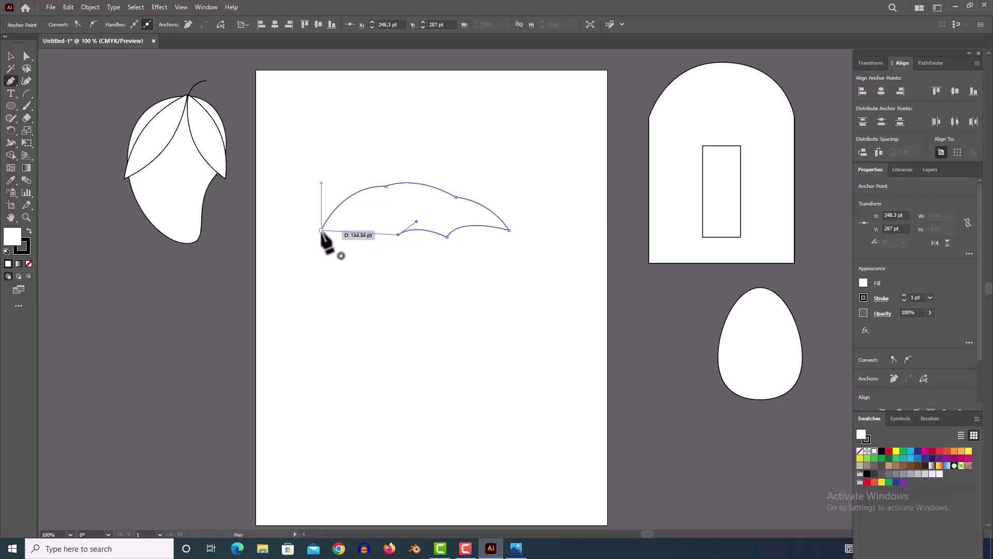
{"action": "left_click_drag", "start_coordinate": [321, 230], "coordinate": [278, 252]}
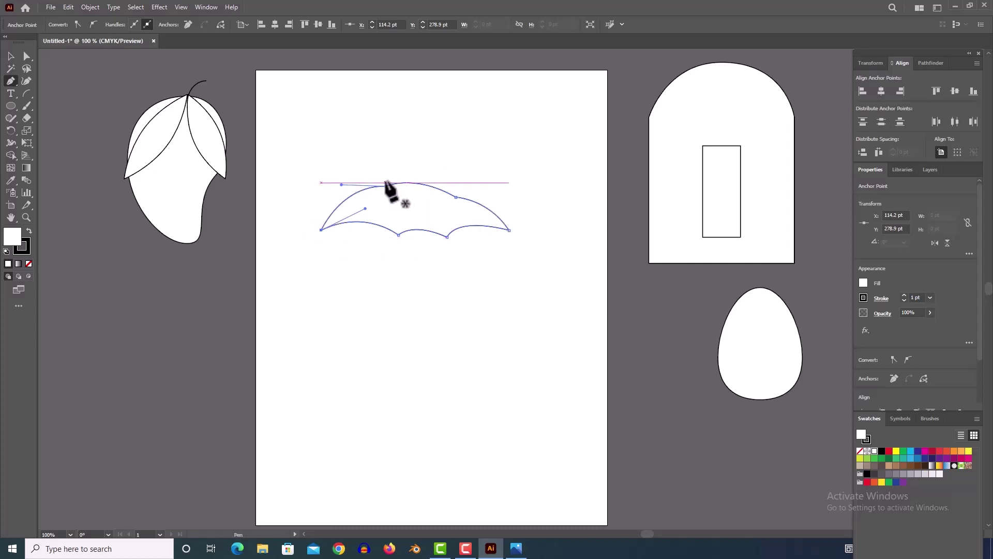
Draw a closed, straight-sided six-point shape about 383 pt wide, with a V-shaped notch on top, on the lower artboard.
{"action": "left_click_drag", "start_coordinate": [348, 329], "coordinate": [360, 351]}
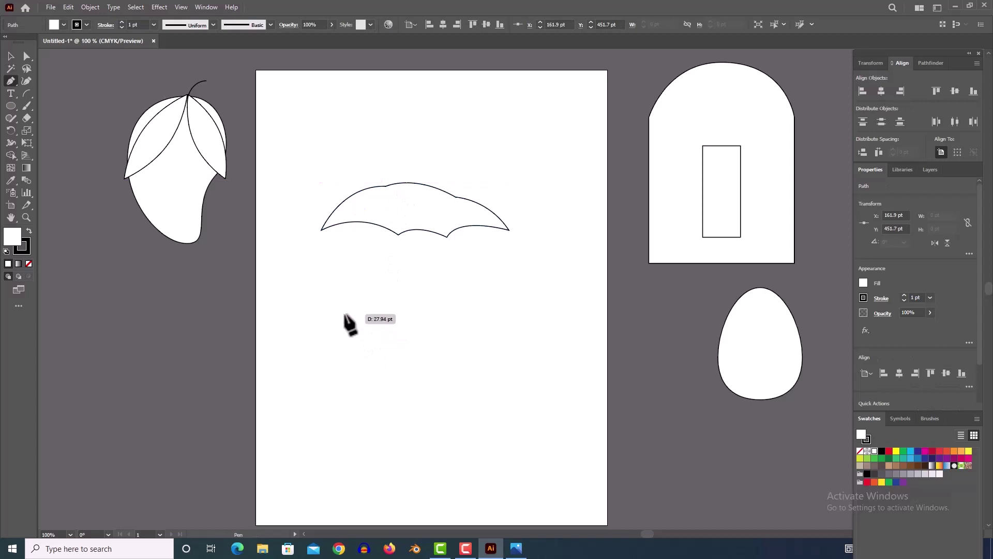
{"action": "left_click", "coordinate": [449, 385]}
{"action": "left_click", "coordinate": [549, 325]}
{"action": "left_click", "coordinate": [560, 424]}
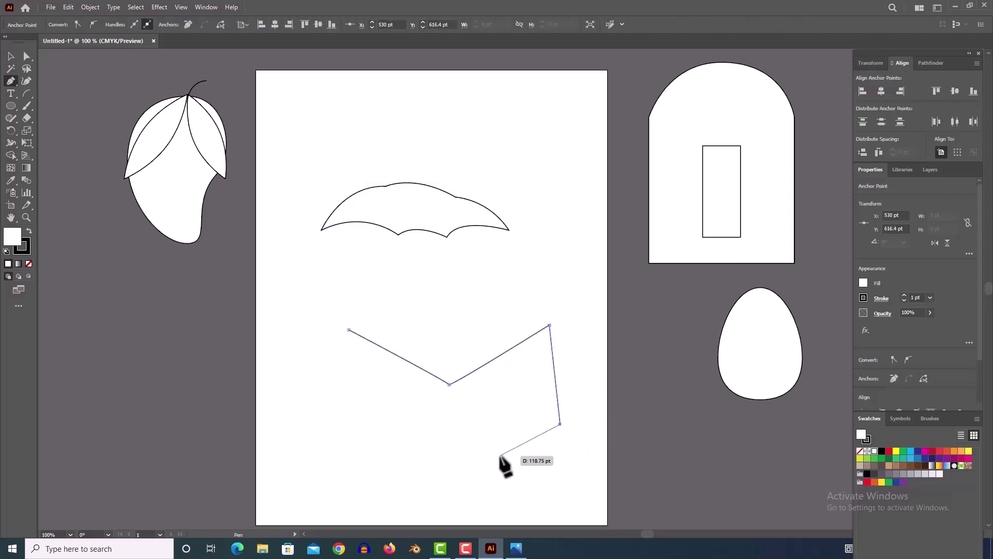
{"action": "left_click", "coordinate": [500, 455]}
{"action": "left_click", "coordinate": [340, 420]}
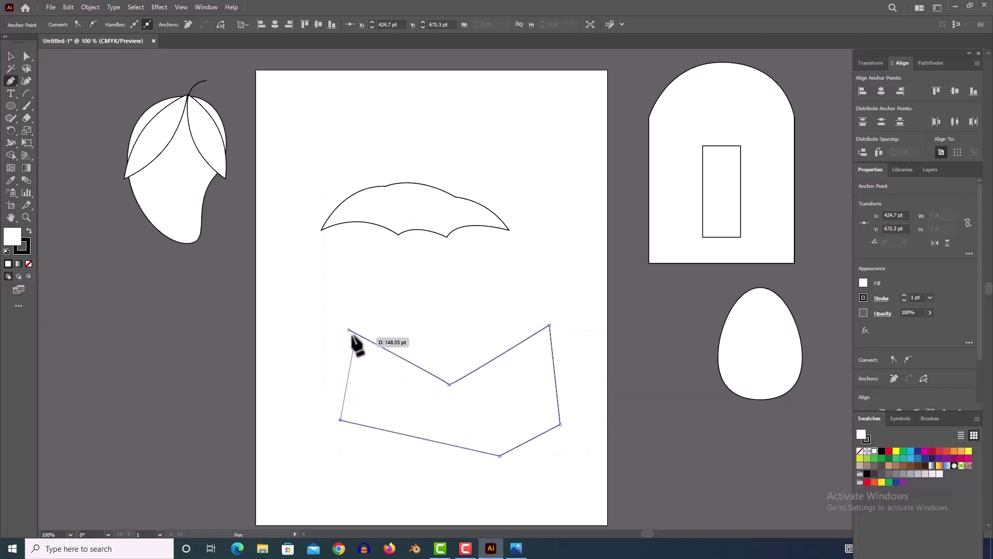
{"action": "left_click", "coordinate": [348, 329]}
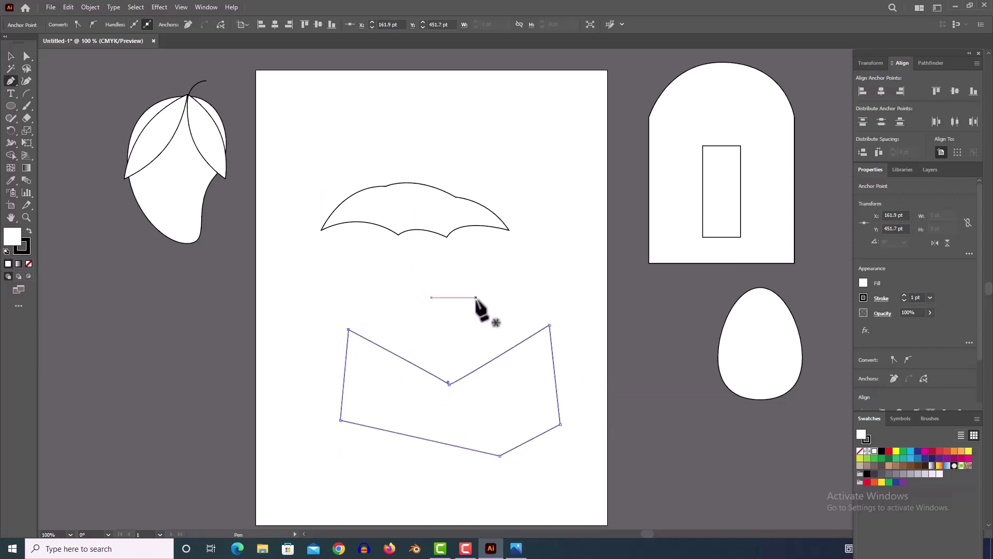
{"action": "left_click", "coordinate": [451, 317]}
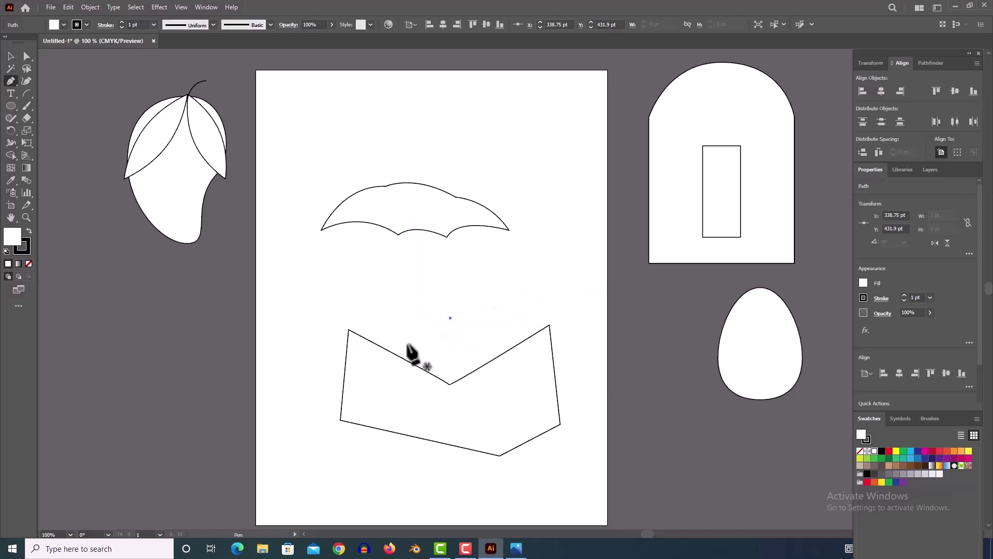
Delete the straight-sided shape together with the stray anchor point above it.
{"action": "left_click", "coordinate": [26, 56]}
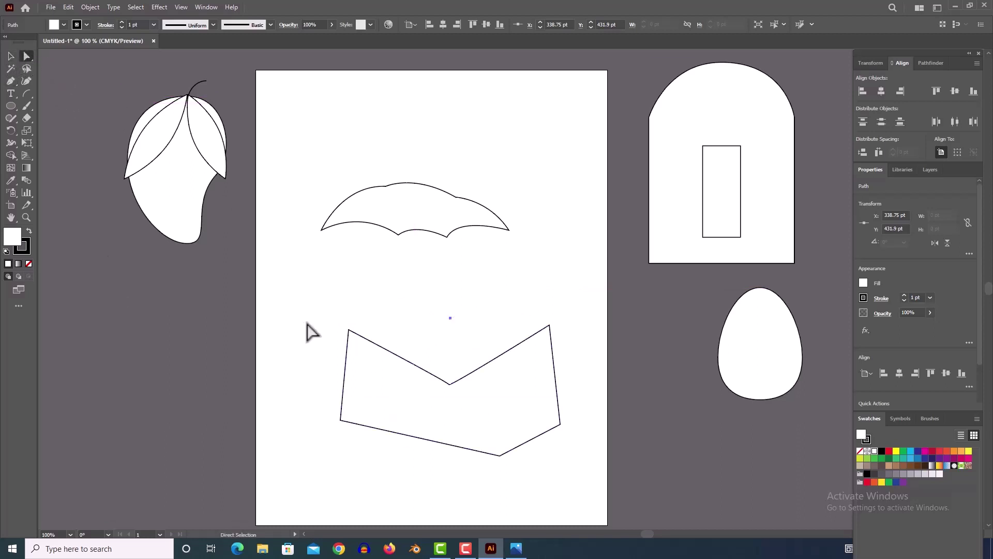
{"action": "left_click_drag", "start_coordinate": [306, 308], "coordinate": [593, 468]}
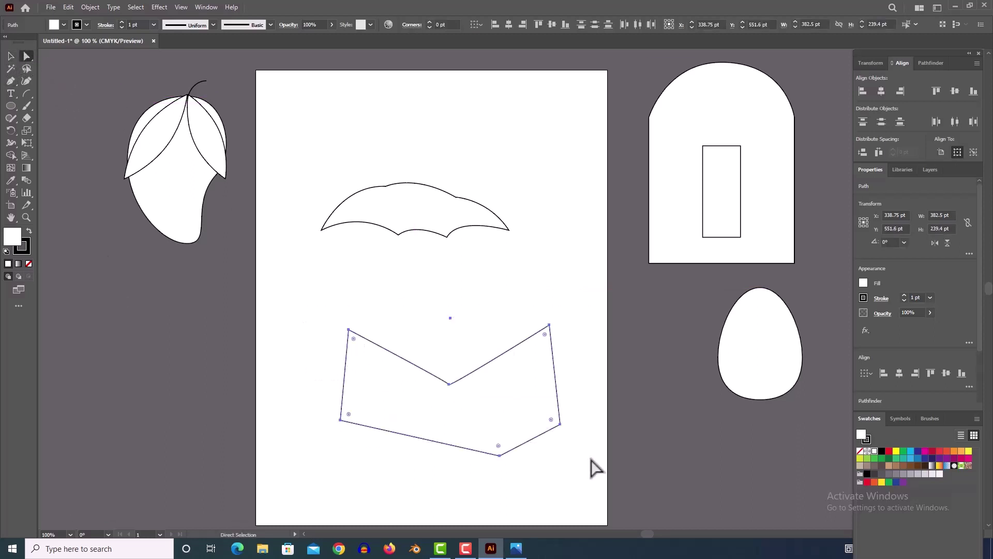
{"action": "key", "text": "Delete"}
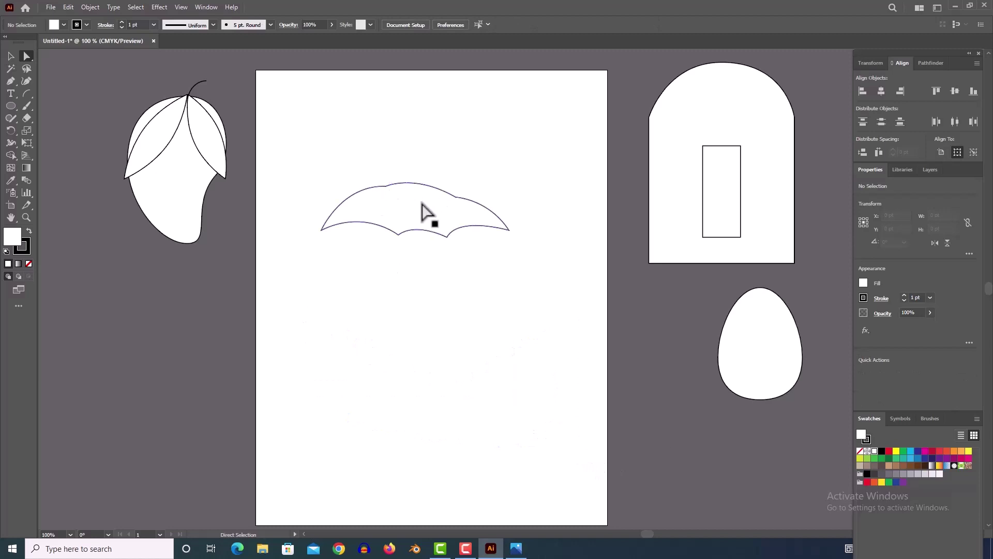
Smooth the canopy's top edge by adjusting the upper-left anchor's handle and moving the upper-right anchor to about X 355 pt, Y 212 pt.
{"action": "left_click", "coordinate": [387, 185]}
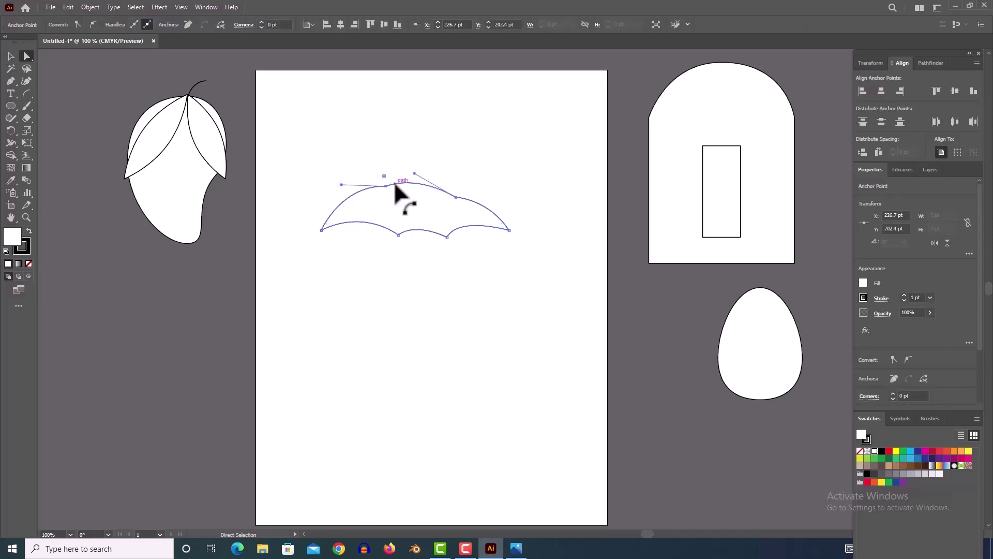
{"action": "left_click_drag", "start_coordinate": [341, 184], "coordinate": [343, 192]}
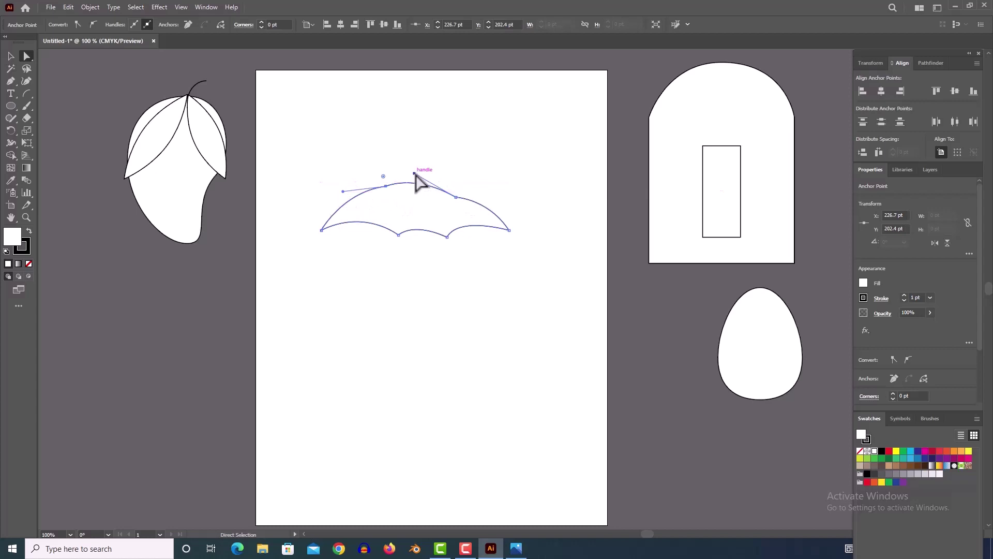
{"action": "left_click_drag", "start_coordinate": [415, 174], "coordinate": [460, 191]}
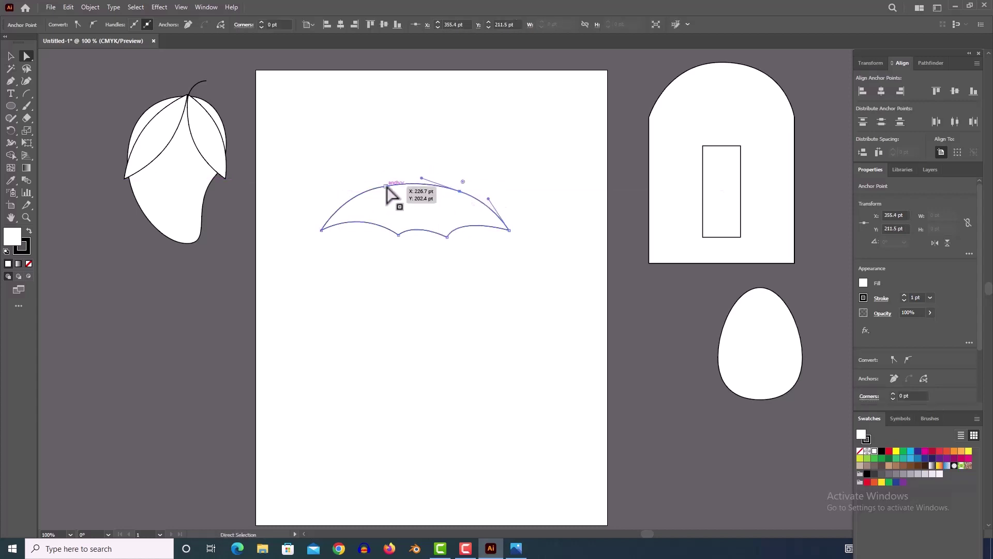
{"action": "left_click", "coordinate": [387, 186]}
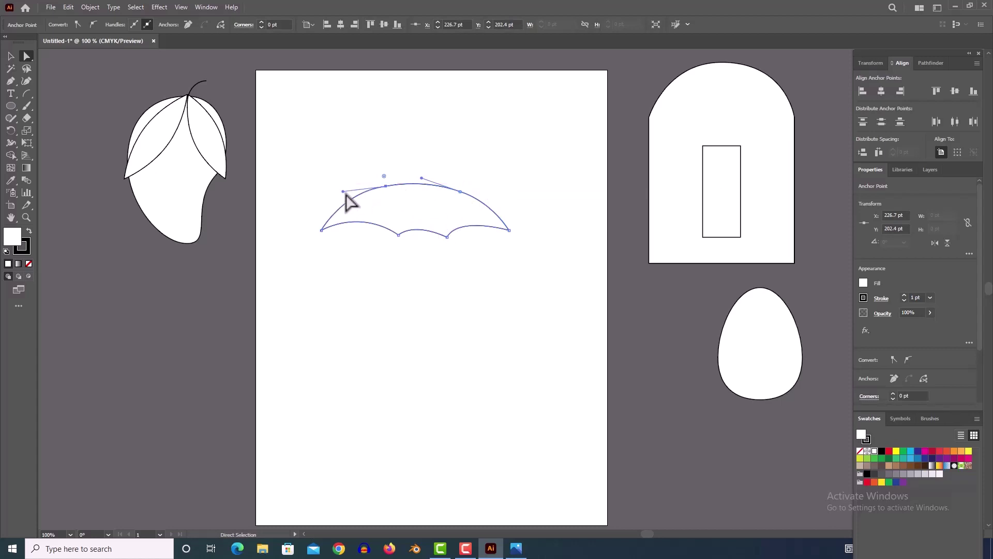
{"action": "left_click_drag", "start_coordinate": [346, 195], "coordinate": [342, 197]}
Shift both inner scallop points of the canopy's underside to the left and reshape the middle and left scallop curves with their handles.
{"action": "mouse_move", "coordinate": [398, 235]}
{"action": "left_mouse_down"}
{"action": "mouse_move", "coordinate": [382, 224]}
{"action": "mouse_move", "coordinate": [380, 232]}
{"action": "left_mouse_up"}
{"action": "left_click_drag", "start_coordinate": [446, 236], "coordinate": [465, 214]}
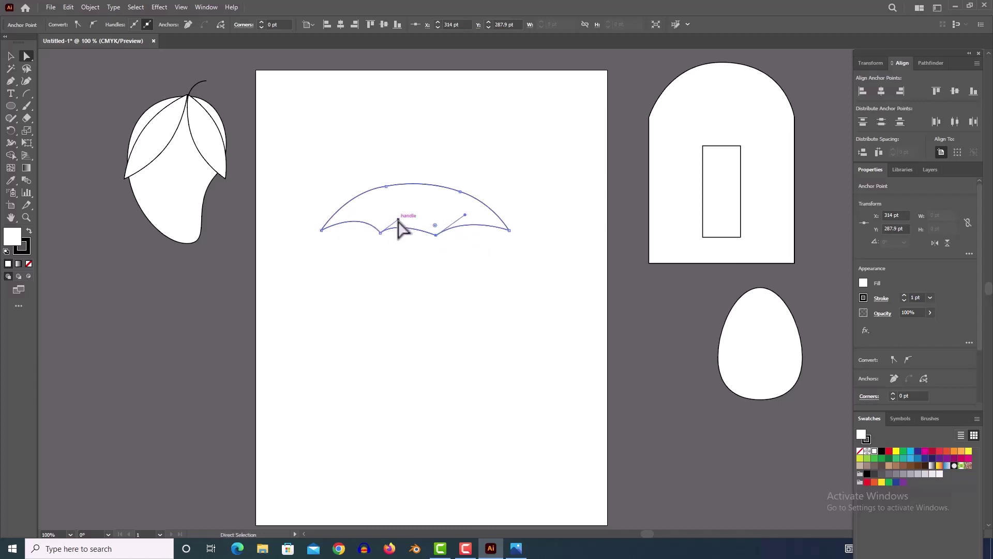
{"action": "left_click_drag", "start_coordinate": [398, 220], "coordinate": [410, 210]}
{"action": "left_click", "coordinate": [397, 220]}
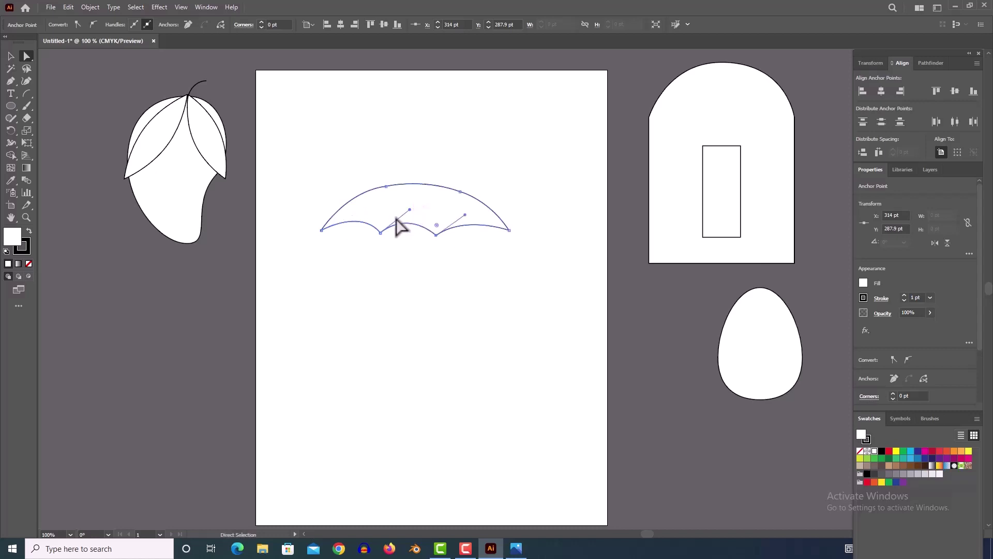
{"action": "left_click", "coordinate": [321, 230]}
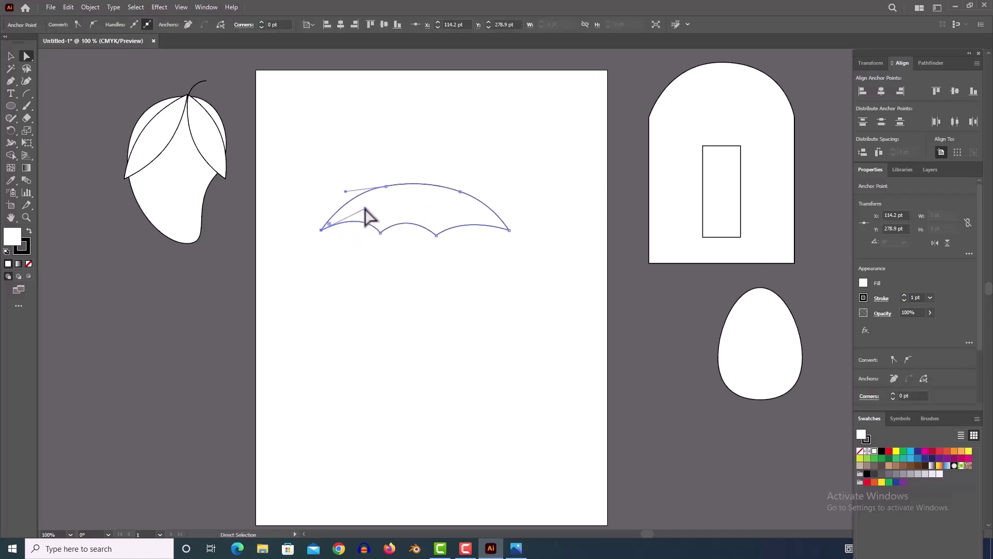
{"action": "left_click_drag", "start_coordinate": [364, 213], "coordinate": [345, 213]}
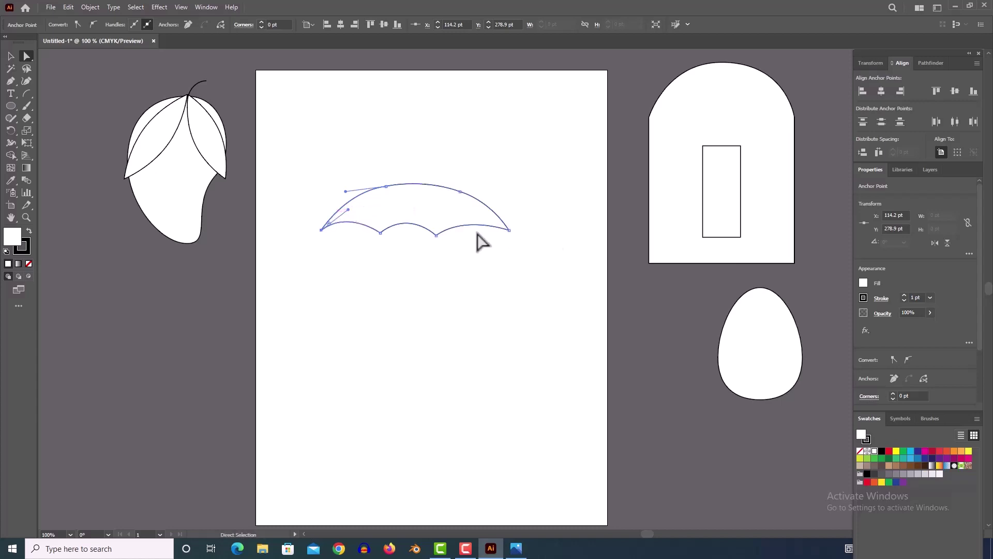
Deepen the canopy's right scallop with its handles, and reposition the right inner scallop point and the right tip.
{"action": "left_click", "coordinate": [510, 230]}
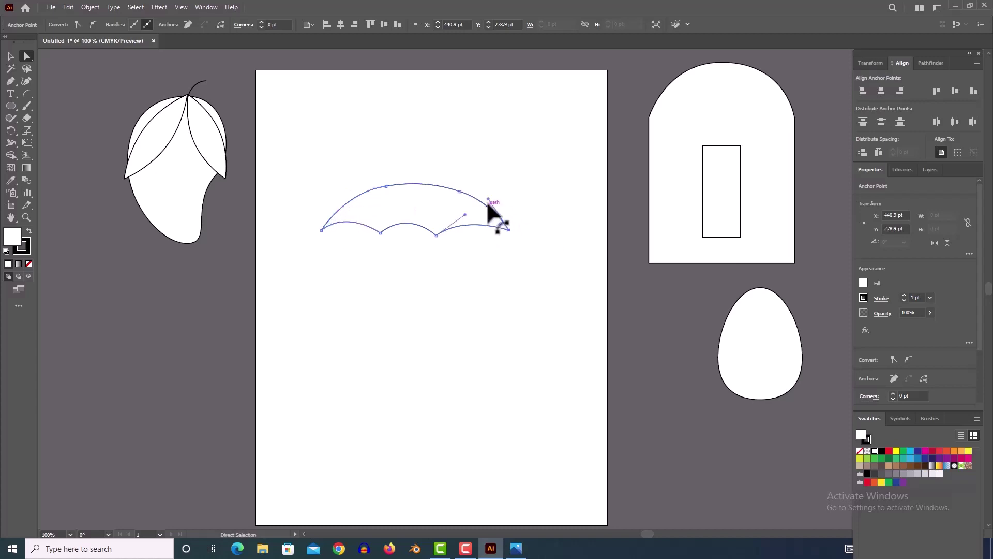
{"action": "left_click_drag", "start_coordinate": [488, 199], "coordinate": [492, 204]}
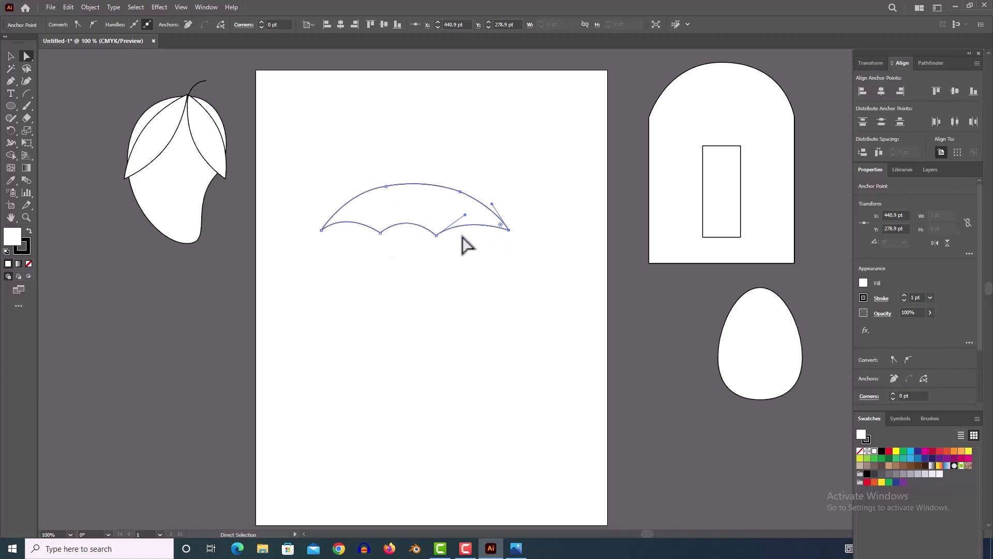
{"action": "mouse_move", "coordinate": [466, 213]}
{"action": "left_mouse_down"}
{"action": "mouse_move", "coordinate": [454, 206]}
{"action": "mouse_move", "coordinate": [477, 206]}
{"action": "left_mouse_up"}
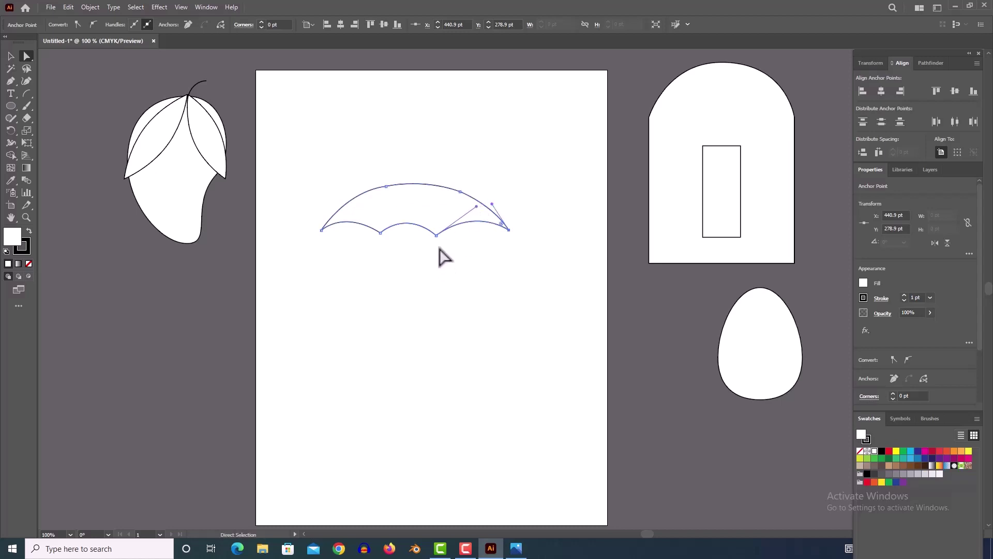
{"action": "left_click_drag", "start_coordinate": [437, 238], "coordinate": [444, 233]}
{"action": "left_click_drag", "start_coordinate": [507, 230], "coordinate": [514, 236]}
{"action": "left_click", "coordinate": [460, 193]}
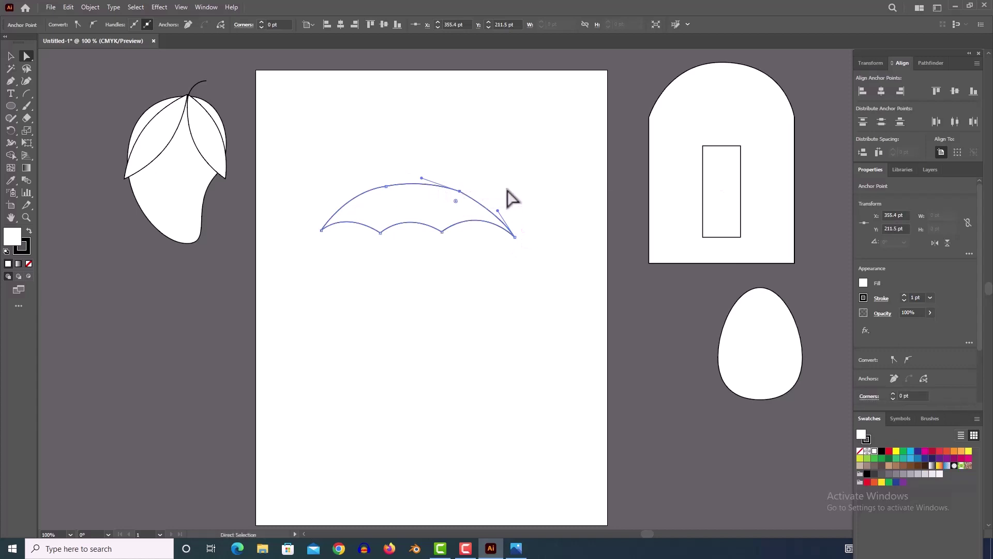
Select the whole canopy and rotate it about 17° clockwise.
{"action": "left_click_drag", "start_coordinate": [301, 174], "coordinate": [595, 279]}
{"action": "left_click", "coordinate": [9, 57]}
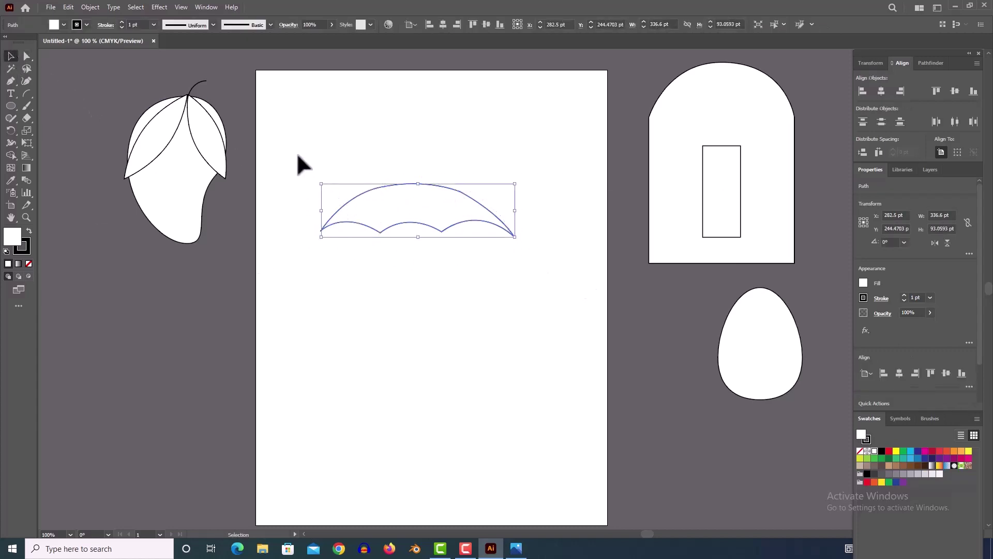
{"action": "left_click_drag", "start_coordinate": [289, 151], "coordinate": [569, 287]}
{"action": "left_click_drag", "start_coordinate": [518, 238], "coordinate": [508, 268]}
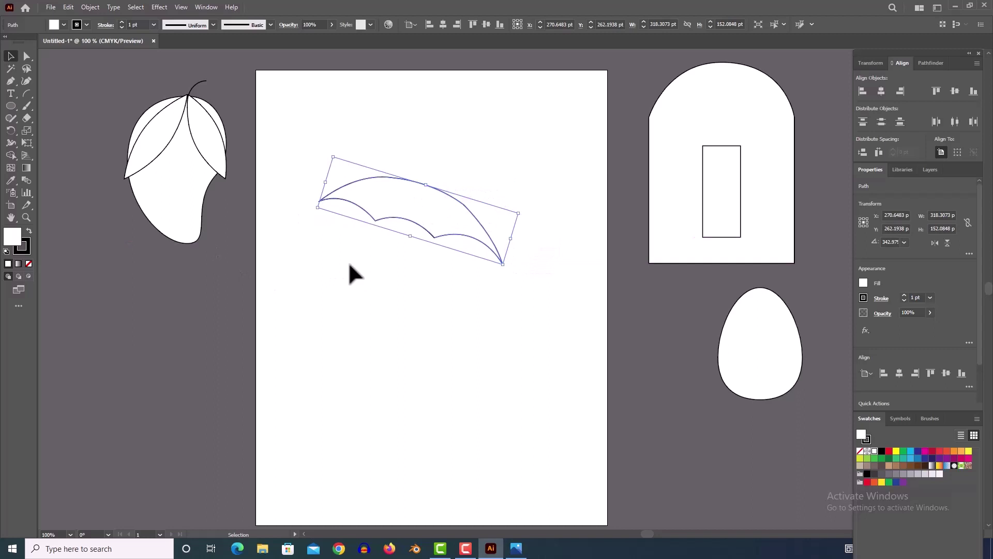
{"action": "left_click", "coordinate": [425, 177]}
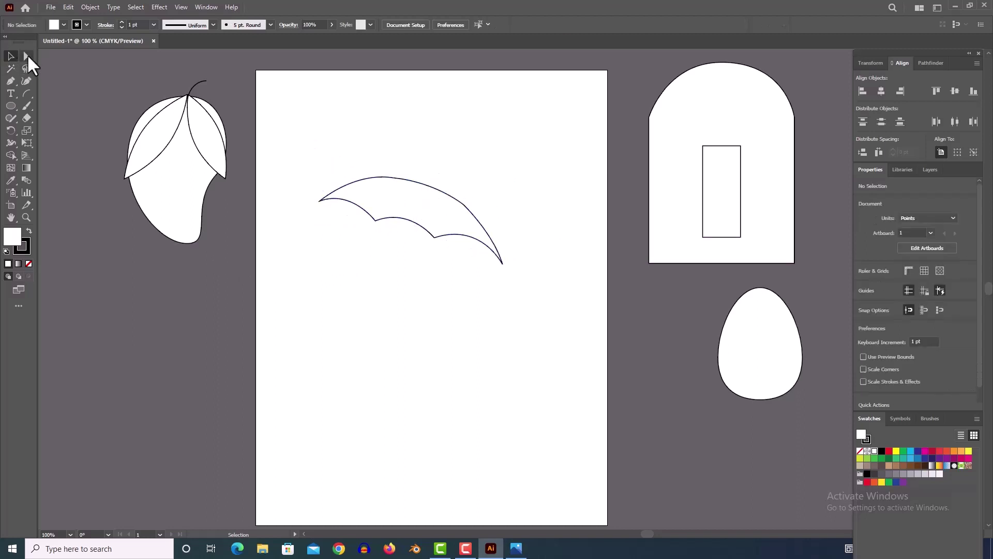
With the Pen tool, draw a closed, slanted handle about 10 pt wide from the canopy's middle scallop down to the lower left.
{"action": "left_click", "coordinate": [26, 55]}
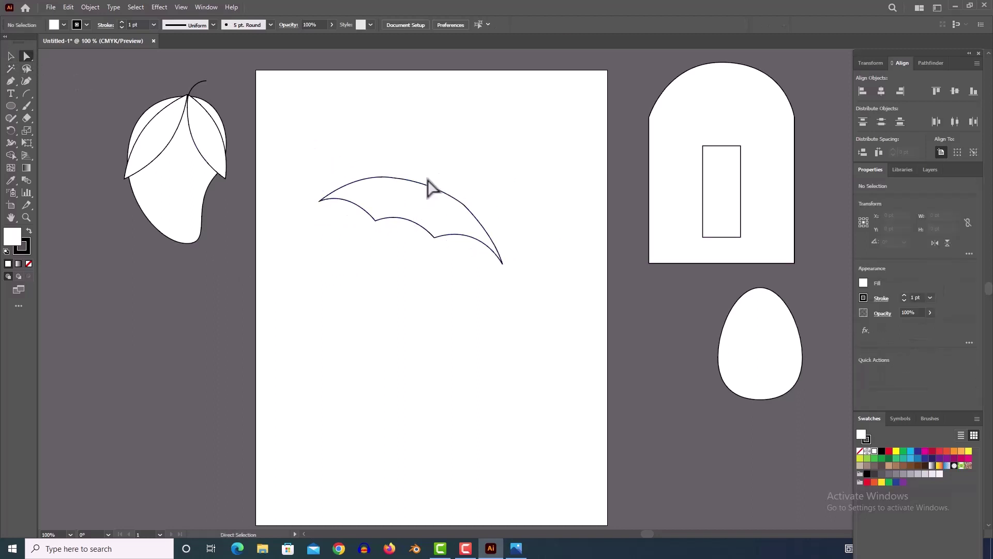
{"action": "left_click", "coordinate": [10, 81]}
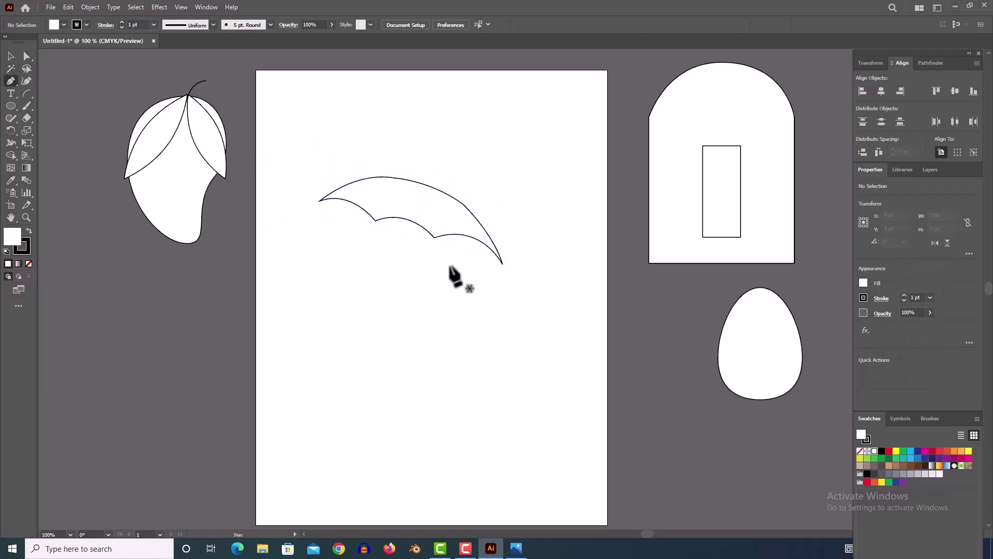
{"action": "left_click", "coordinate": [400, 221]}
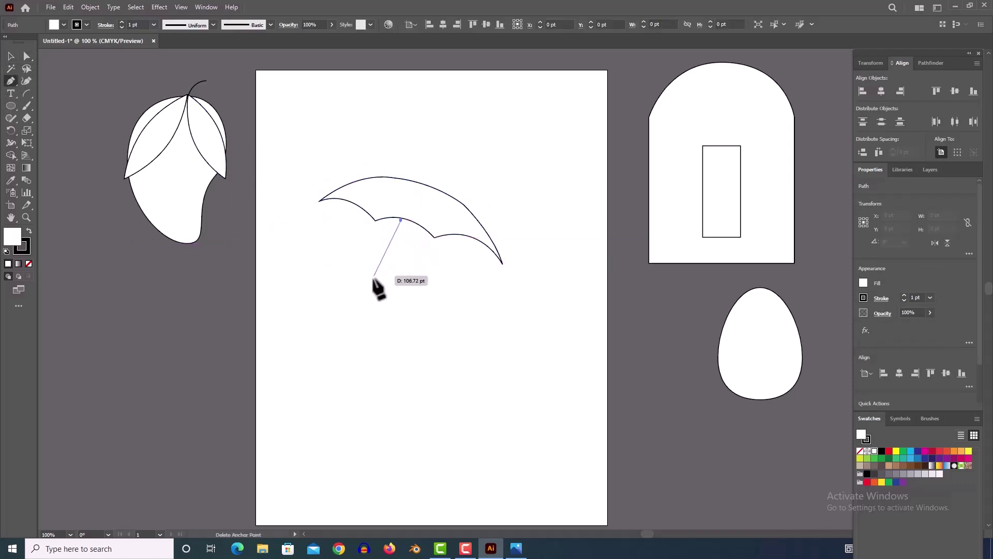
{"action": "left_click", "coordinate": [344, 344]}
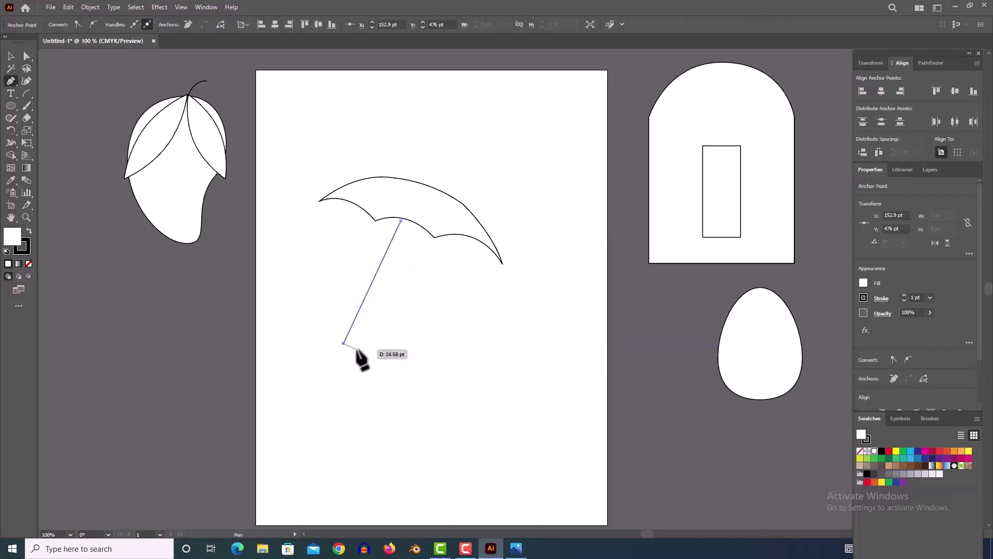
{"action": "left_click", "coordinate": [406, 221]}
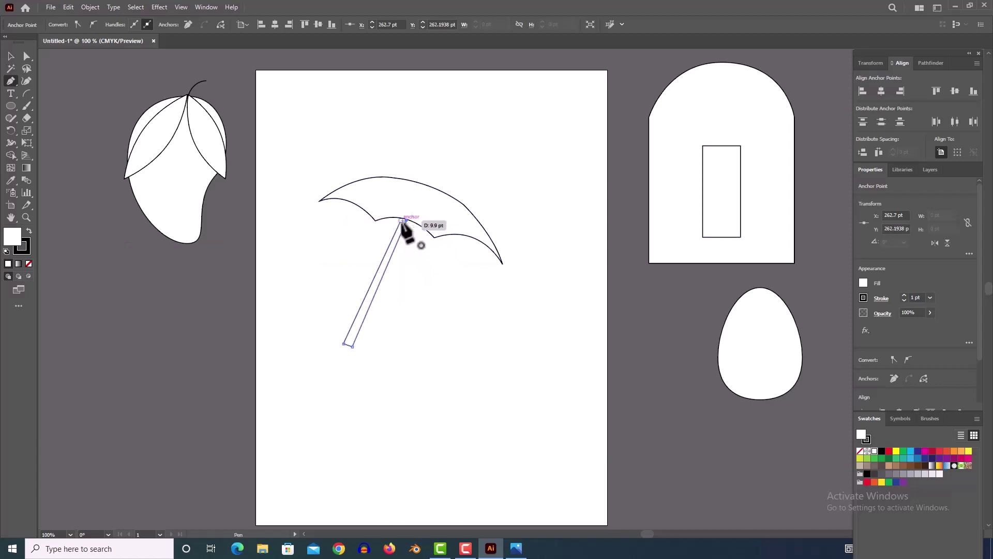
{"action": "left_click", "coordinate": [402, 220]}
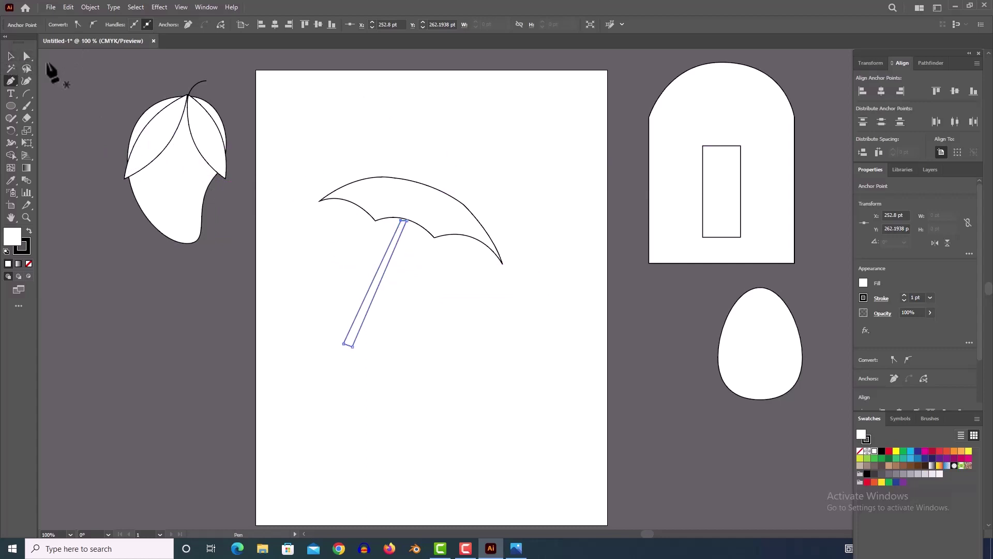
Round the canopy's upper-right edge by adjusting the handles of its upper-right anchor.
{"action": "left_click", "coordinate": [27, 56]}
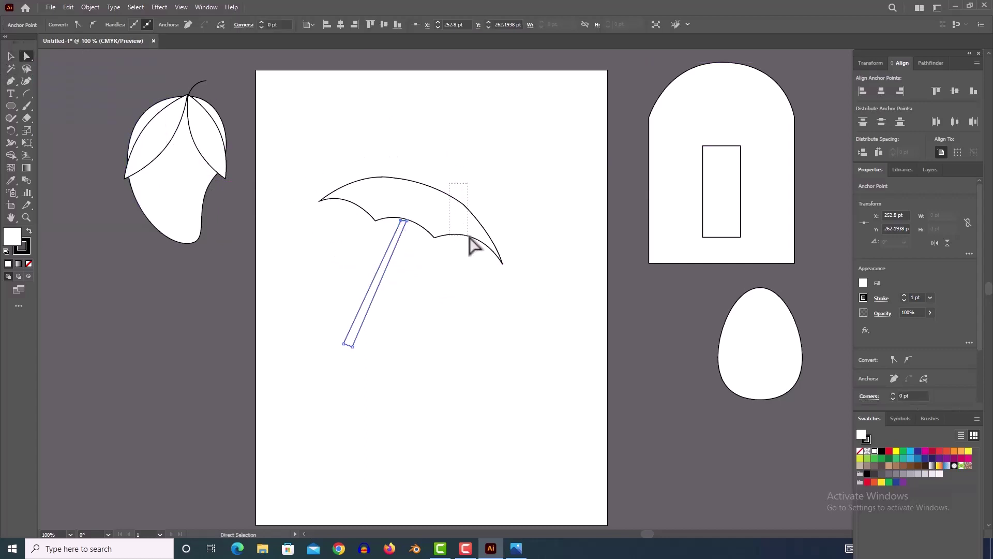
{"action": "left_click", "coordinate": [464, 204]}
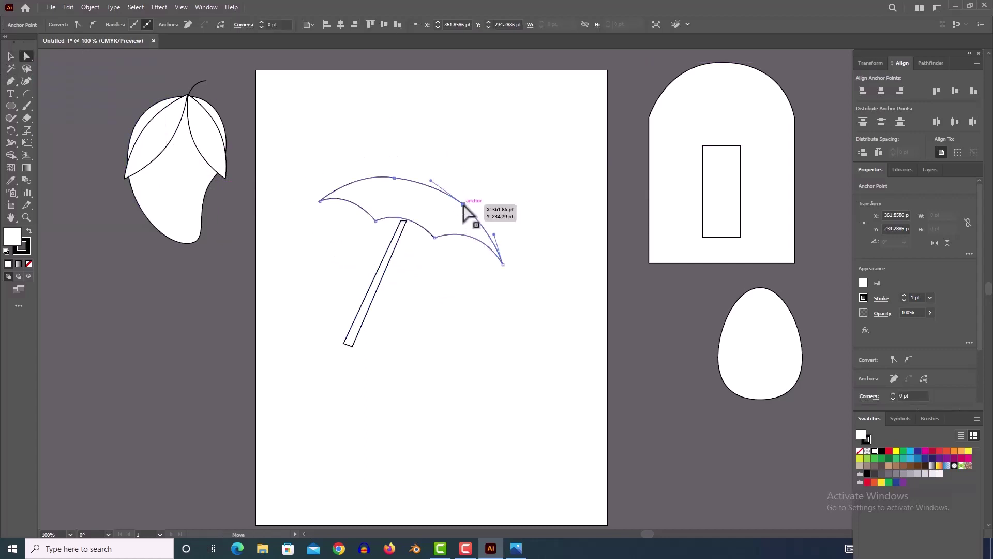
{"action": "left_click_drag", "start_coordinate": [431, 180], "coordinate": [438, 179]}
{"action": "left_click", "coordinate": [491, 210]}
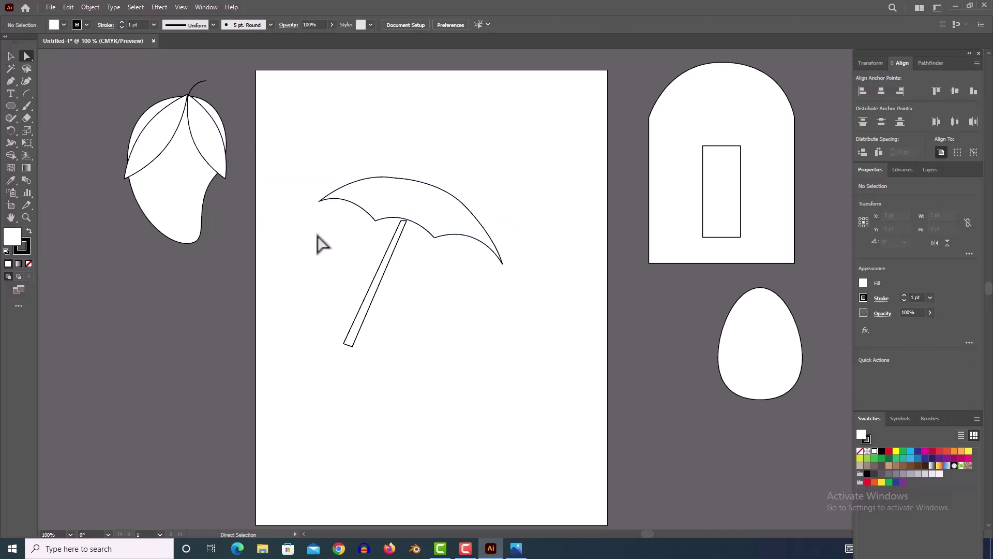
Group the canopy and its handle, and move the umbrella off the artboard to below the leafy fruit.
{"action": "left_click_drag", "start_coordinate": [282, 156], "coordinate": [532, 383]}
{"action": "right_click", "coordinate": [388, 251]}
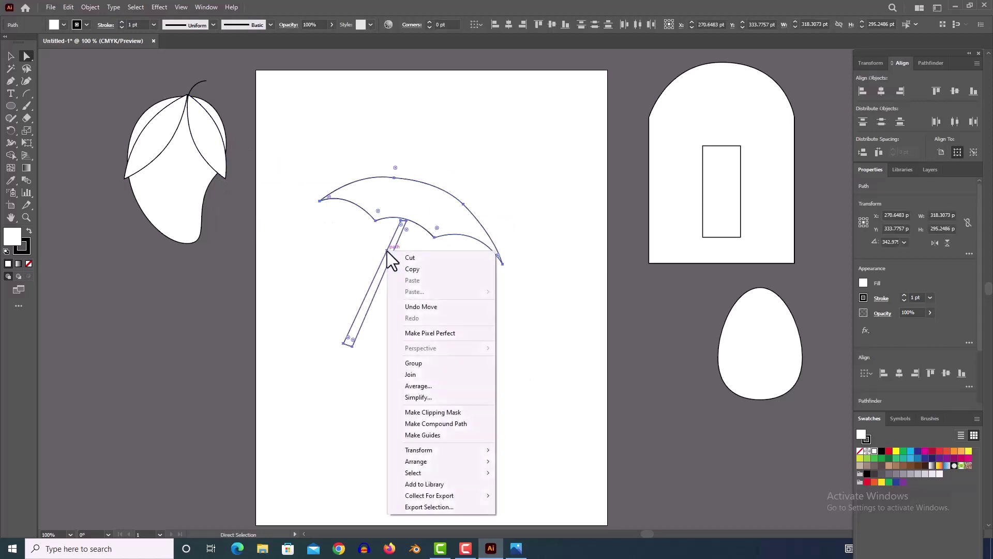
{"action": "left_click", "coordinate": [414, 363]}
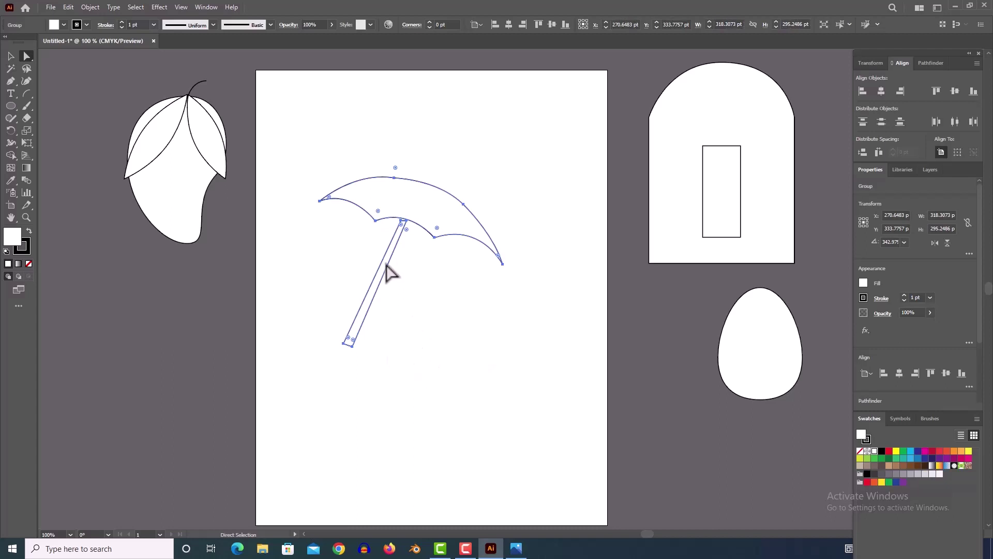
{"action": "left_click_drag", "start_coordinate": [390, 272], "coordinate": [135, 338]}
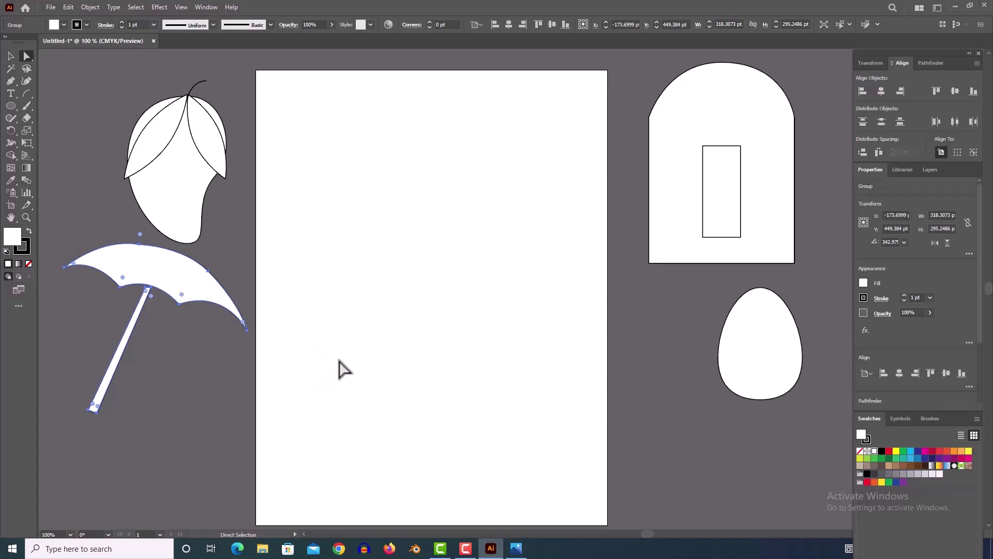
With the Pen tool, start a truck outline with a 59.4 pt bottom segment, a rear side about 136 pt tall and a 215.1 pt roof.
{"action": "left_click", "coordinate": [11, 82]}
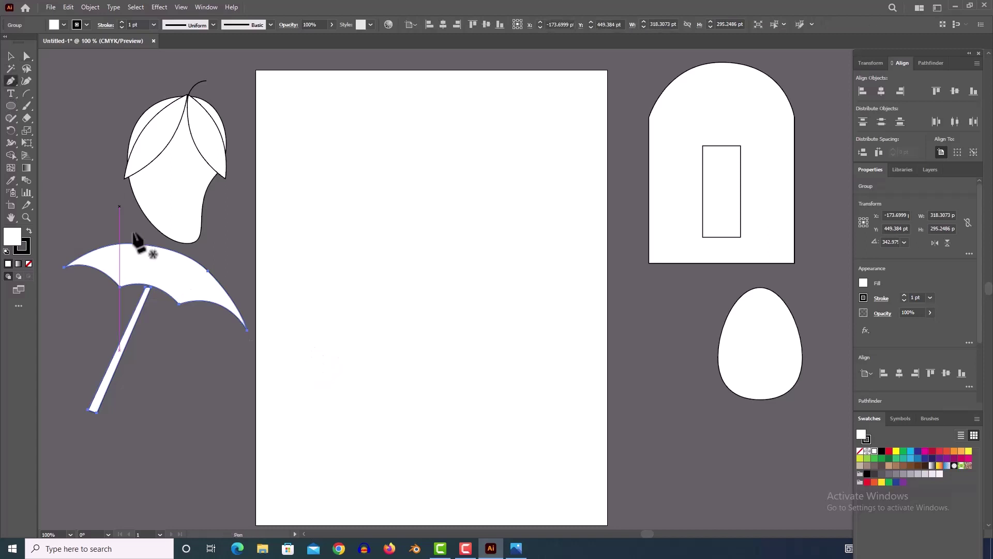
{"action": "left_click", "coordinate": [369, 369]}
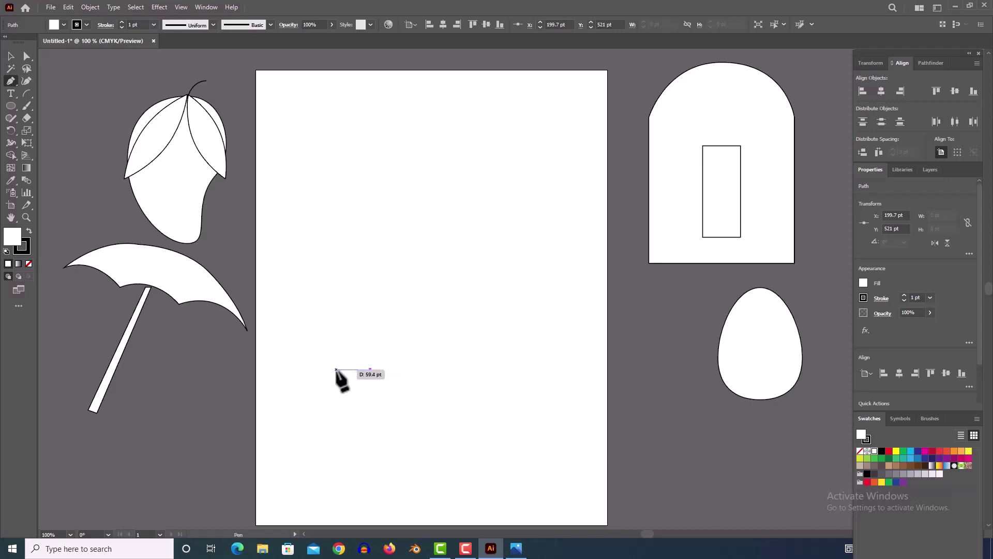
{"action": "left_click", "coordinate": [336, 369]}
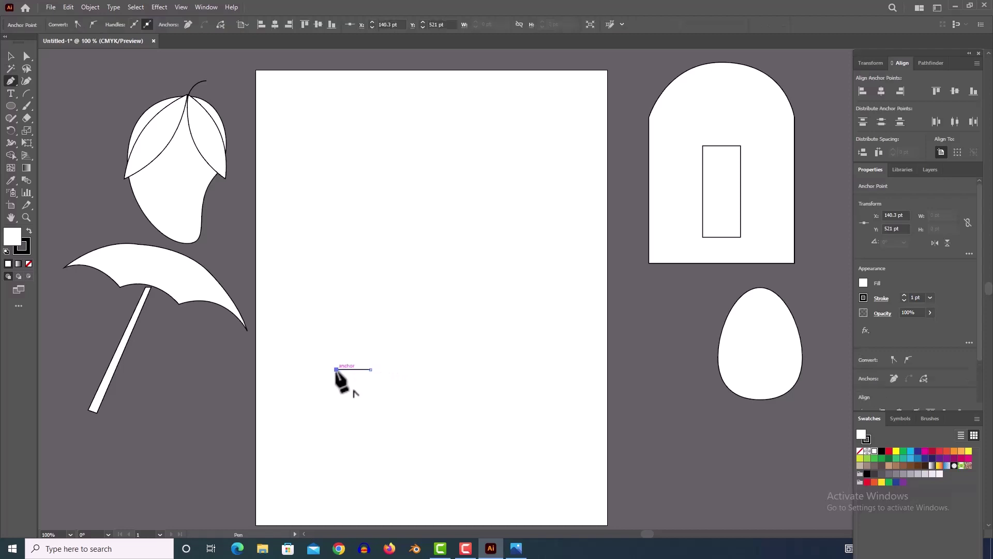
{"action": "left_click", "coordinate": [336, 291]}
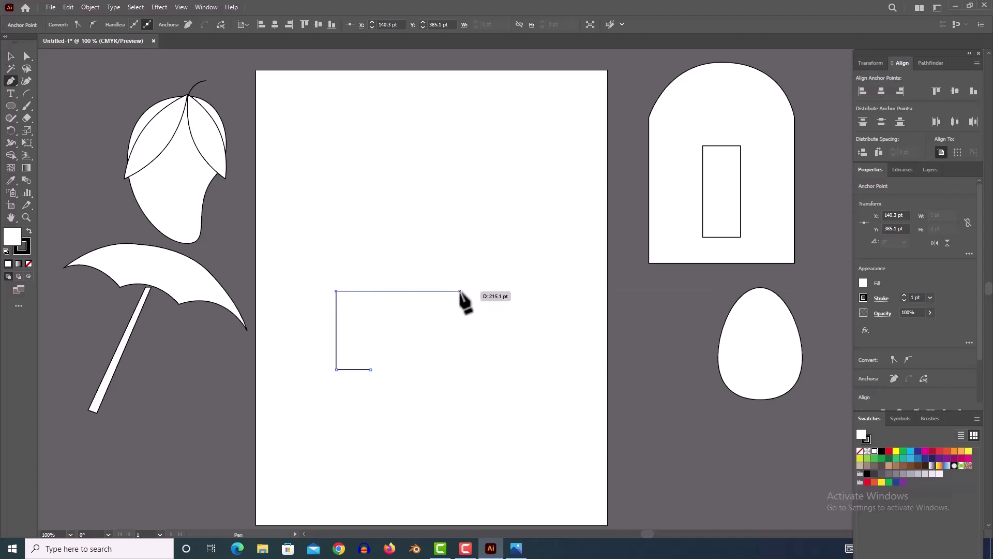
{"action": "left_click", "coordinate": [460, 291]}
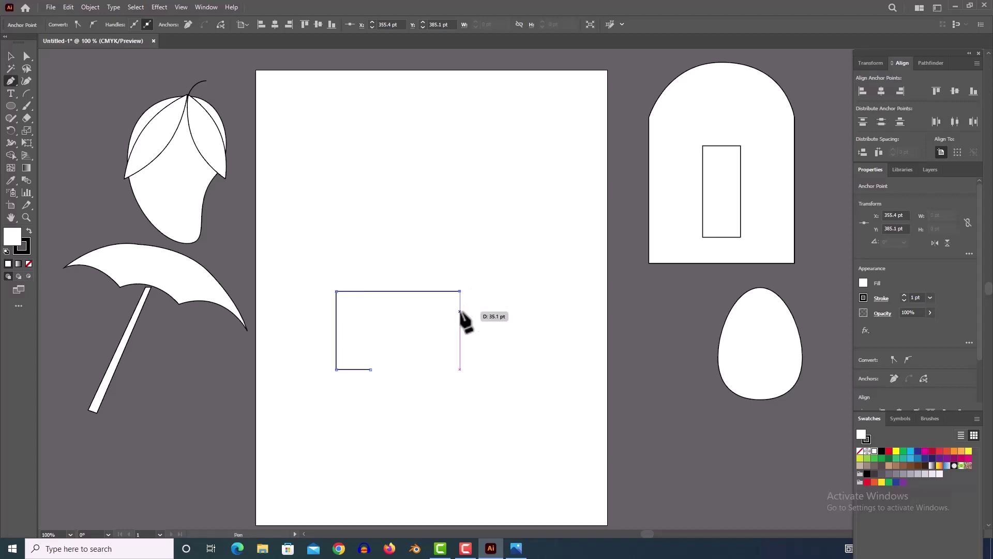
Continue the outline from the roof with two steps, 35.1 pt and 23.4 pt down, ending in a hood line about 54 pt long.
{"action": "left_click", "coordinate": [460, 311]}
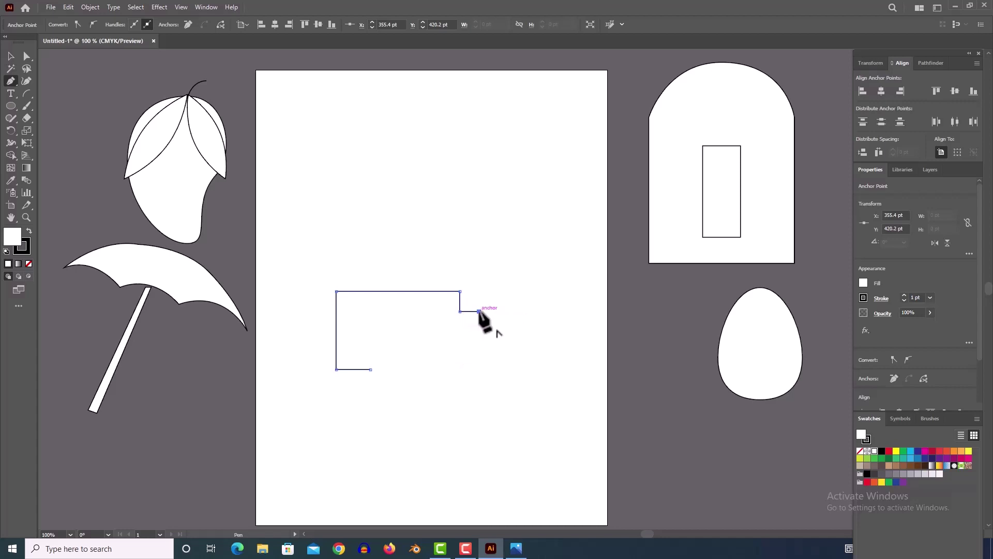
{"action": "left_click", "coordinate": [479, 311]}
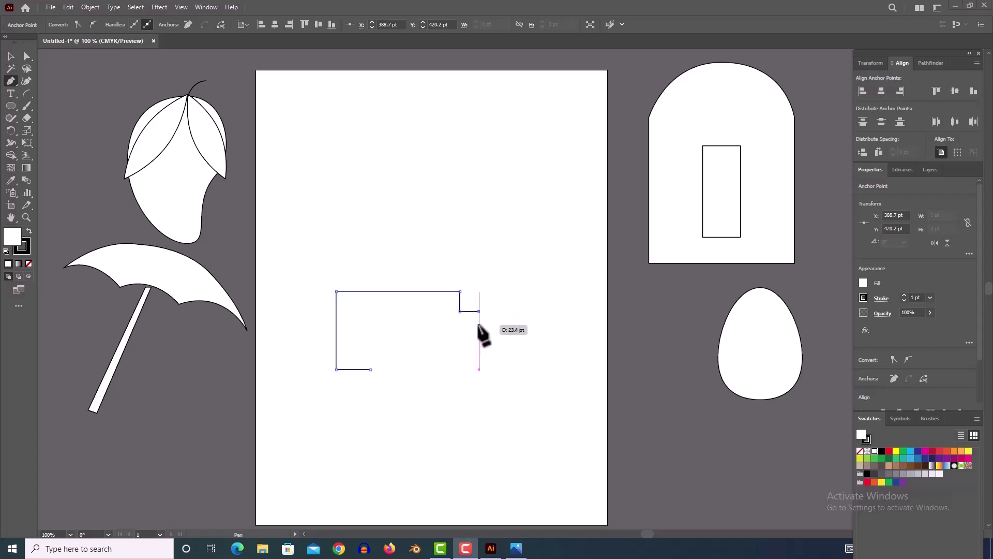
{"action": "left_click", "coordinate": [479, 325]}
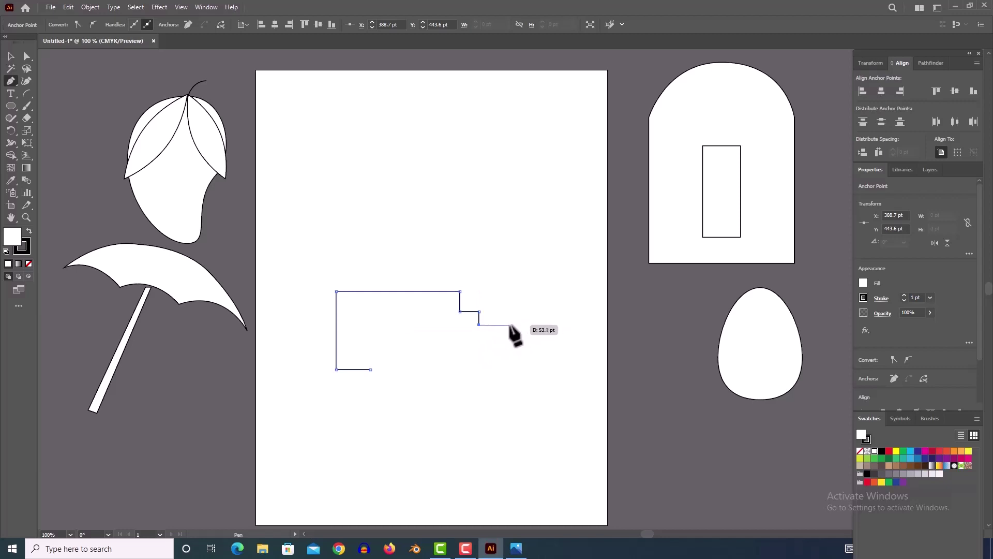
{"action": "left_click", "coordinate": [511, 325]}
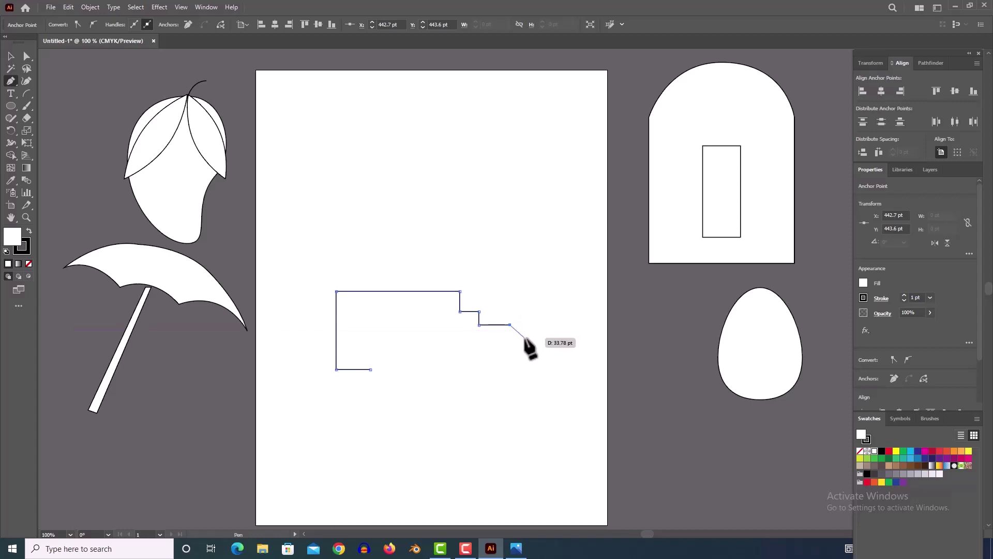
Curve the hood's front corner, continue straight down about 44 pt and add a short bumper ledge at the front.
{"action": "left_click", "coordinate": [526, 337]}
{"action": "left_click_drag", "start_coordinate": [529, 345], "coordinate": [527, 354]}
{"action": "left_click", "coordinate": [525, 338]}
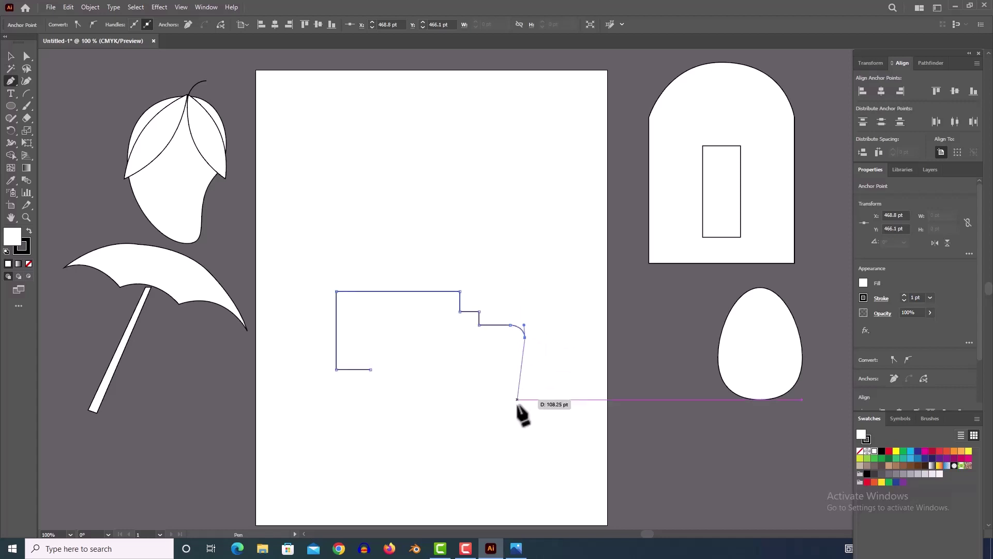
{"action": "left_click", "coordinate": [525, 363]}
{"action": "left_click", "coordinate": [539, 363]}
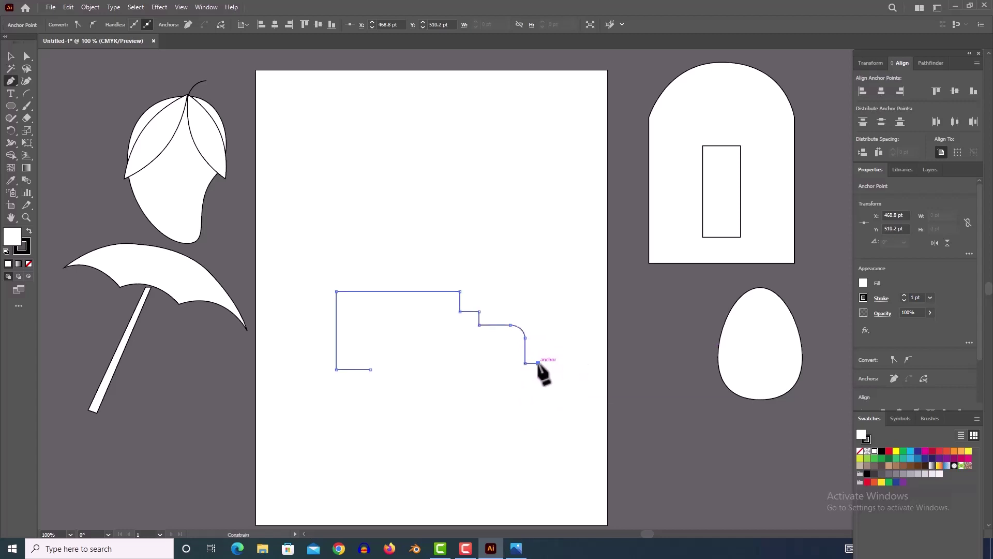
Close the truck outline along the bottom with two wheel arches, and shift an anchor on the rear arch.
{"action": "left_click_drag", "start_coordinate": [478, 369], "coordinate": [454, 351]}
{"action": "left_click_drag", "start_coordinate": [446, 355], "coordinate": [377, 382]}
{"action": "key", "text": "ctrl+z"}
{"action": "key", "text": "a"}
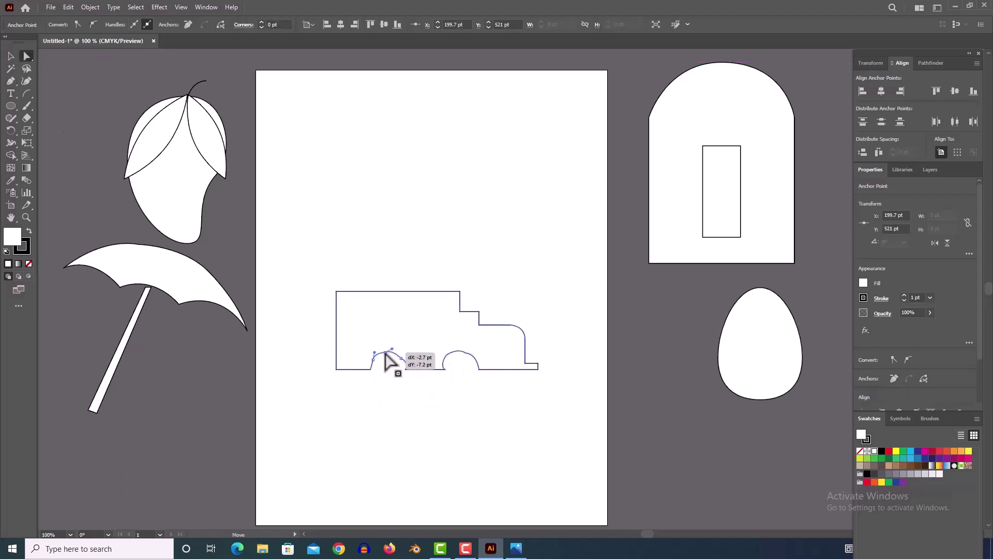
{"action": "left_click", "coordinate": [469, 348]}
Select the whole truck body and enlarge it to about 561.6 by 324.8 pt, filling most of the artboard's width.
{"action": "key", "text": "v"}
{"action": "left_click_drag", "start_coordinate": [301, 246], "coordinate": [534, 404]}
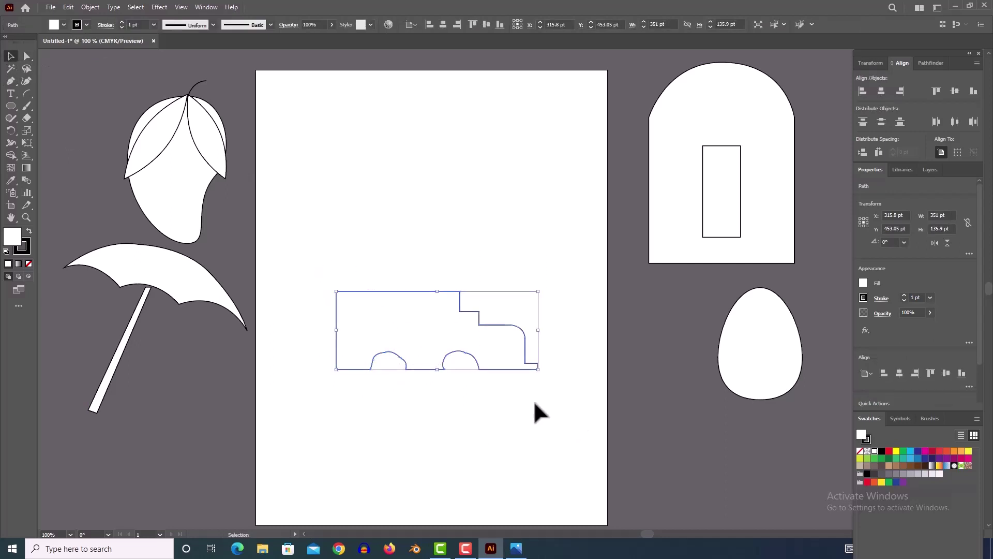
{"action": "left_click_drag", "start_coordinate": [337, 291], "coordinate": [265, 191]}
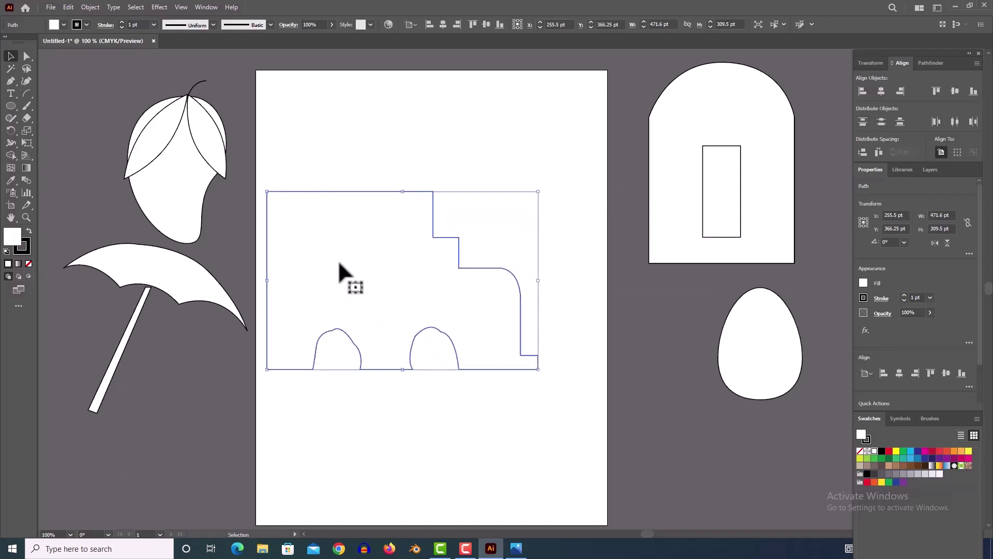
{"action": "left_click_drag", "start_coordinate": [536, 369], "coordinate": [590, 380]}
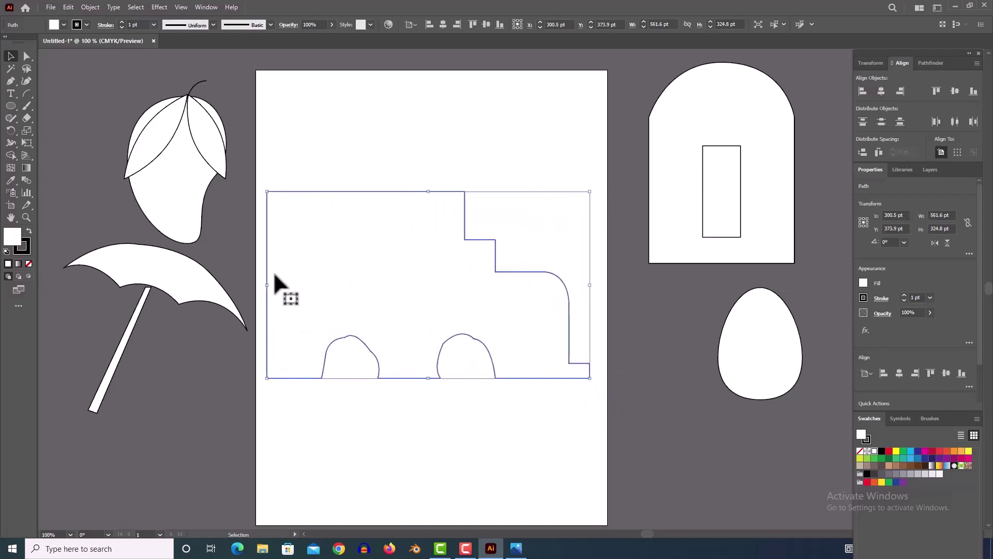
Reshape the rear wheel arch by adjusting its top anchor and the handles on its upper and front side.
{"action": "left_click", "coordinate": [27, 55]}
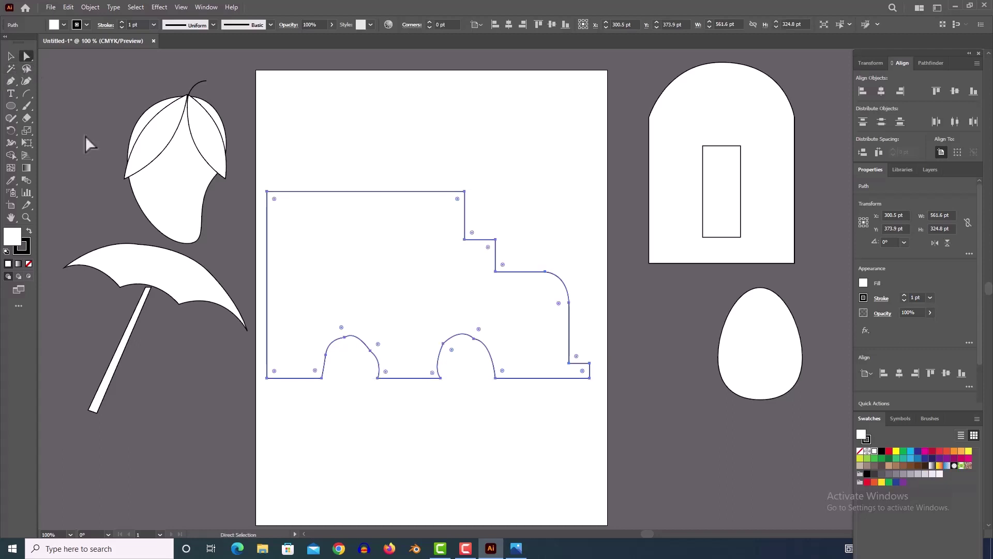
{"action": "left_click", "coordinate": [327, 354]}
{"action": "left_click", "coordinate": [328, 337]}
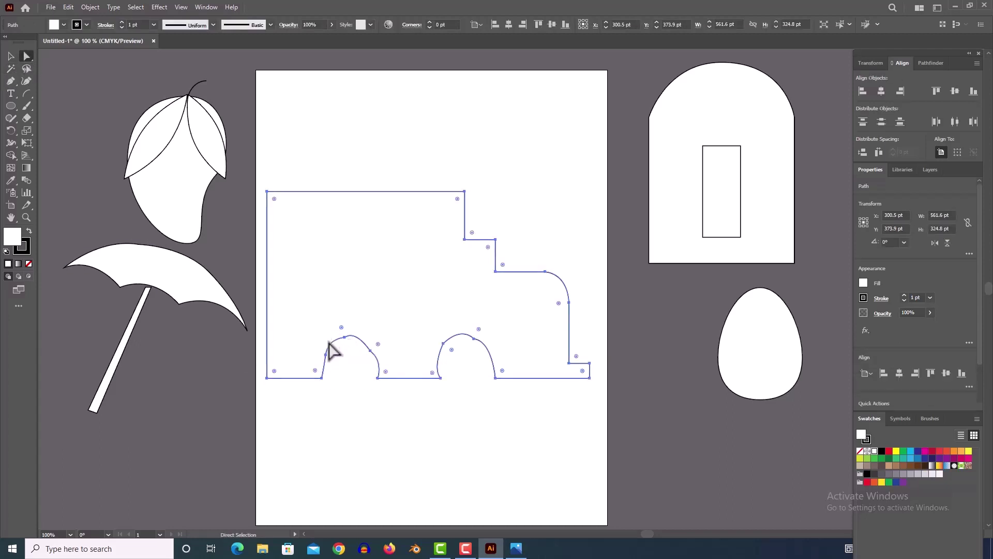
{"action": "left_click", "coordinate": [326, 355]}
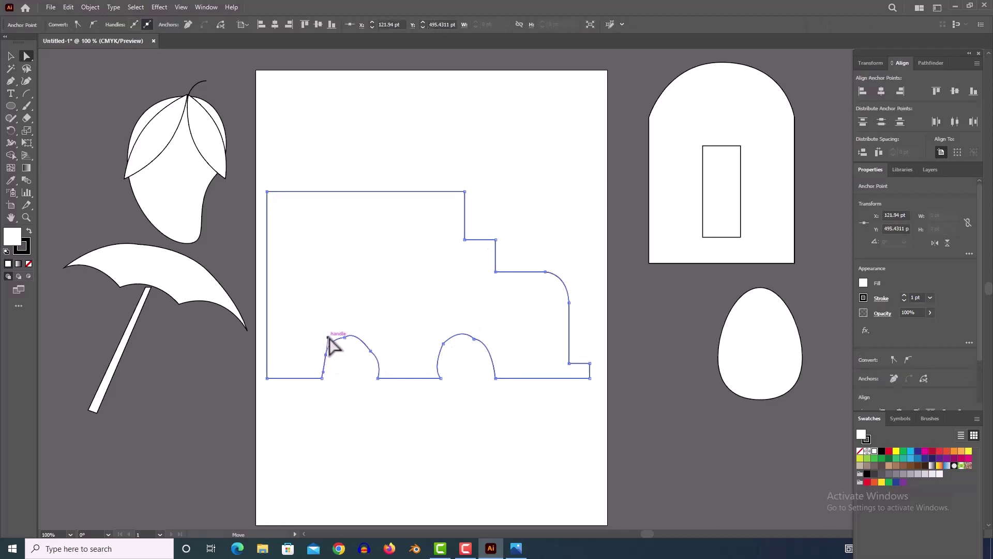
{"action": "left_click_drag", "start_coordinate": [326, 355], "coordinate": [360, 331]}
{"action": "scroll", "coordinate": [320, 348], "scroll_direction": "up", "scroll_amount": 3}
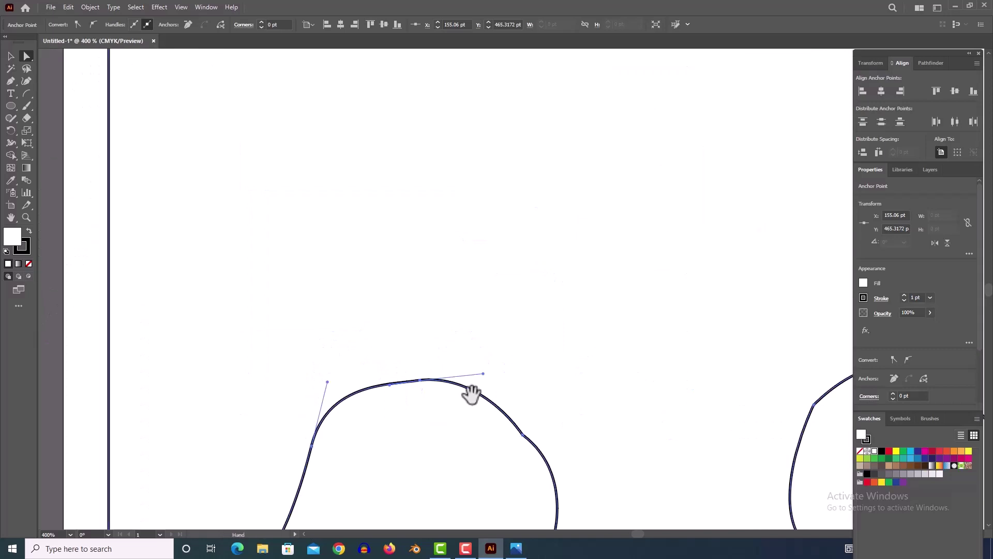
{"action": "scroll", "coordinate": [472, 395], "scroll_direction": "down", "scroll_amount": 3}
{"action": "left_click", "coordinate": [507, 264]}
{"action": "left_click_drag", "start_coordinate": [545, 312], "coordinate": [541, 314]}
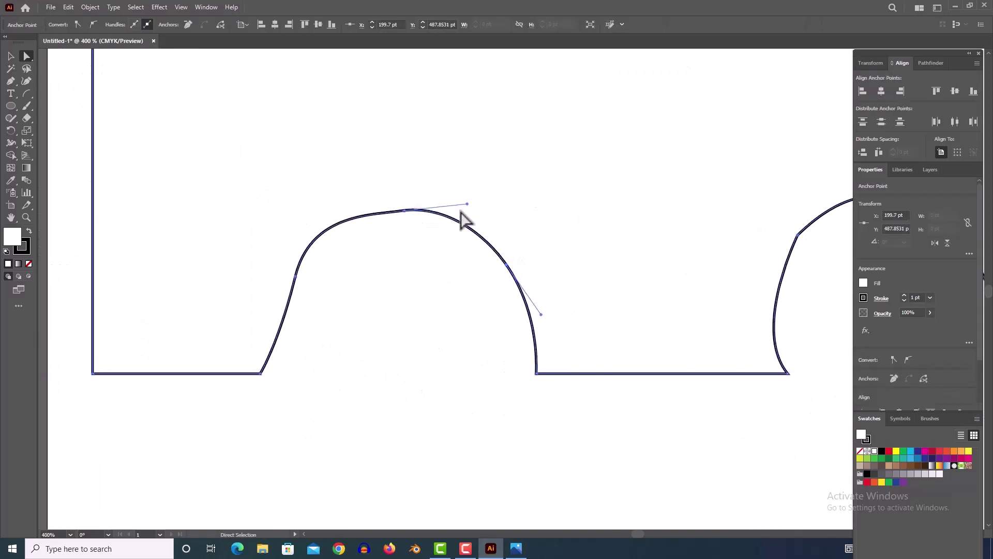
{"action": "left_click_drag", "start_coordinate": [467, 203], "coordinate": [468, 212]}
Round the rear wheel arch into an even semicircle by adjusting its rear-side anchor and the top anchor with its handles.
{"action": "left_click", "coordinate": [295, 276]}
{"action": "left_click_drag", "start_coordinate": [309, 215], "coordinate": [323, 218]}
{"action": "left_click", "coordinate": [404, 211]}
{"action": "left_click_drag", "start_coordinate": [405, 211], "coordinate": [405, 218]}
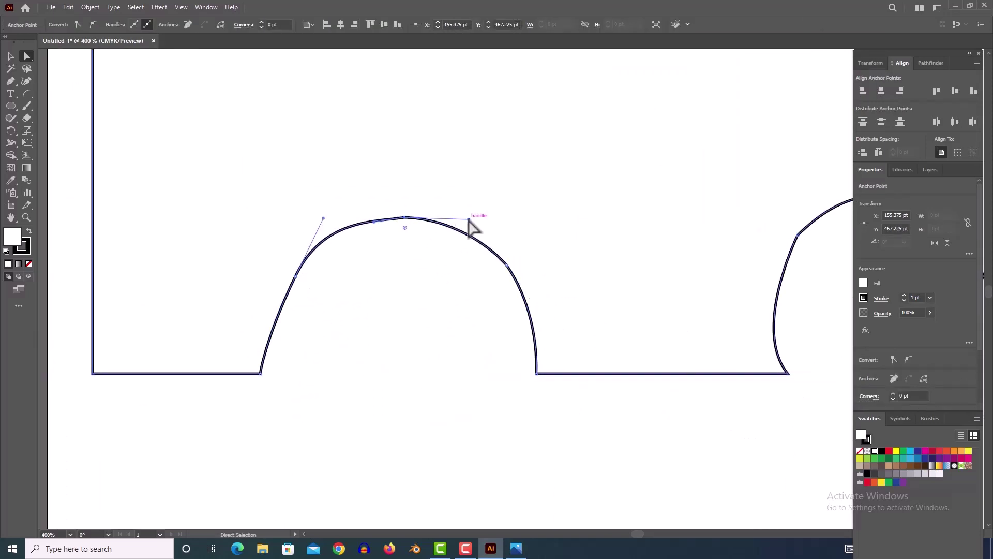
{"action": "left_click_drag", "start_coordinate": [469, 219], "coordinate": [472, 213]}
{"action": "left_click_drag", "start_coordinate": [375, 222], "coordinate": [405, 216]}
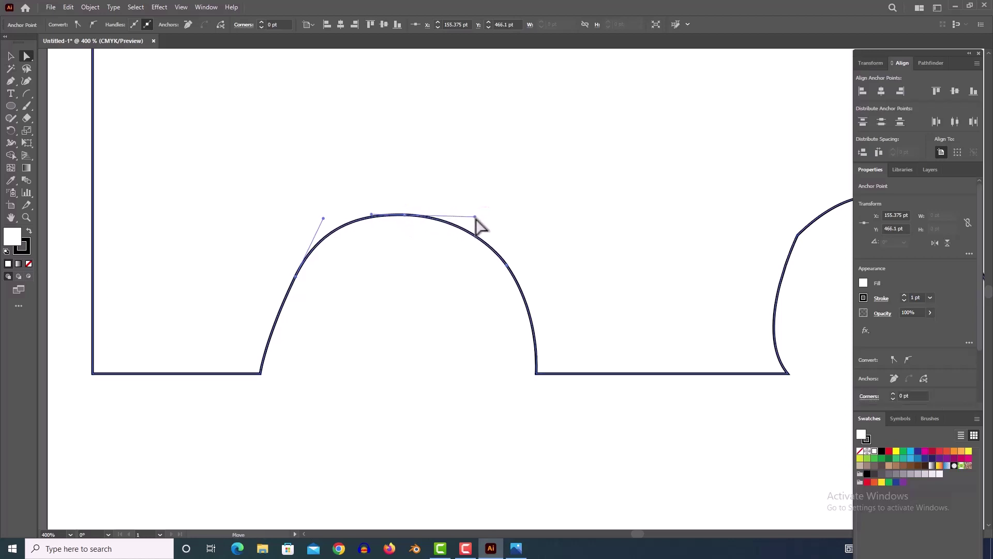
{"action": "left_click", "coordinate": [295, 277]}
{"action": "left_click_drag", "start_coordinate": [296, 276], "coordinate": [287, 275]}
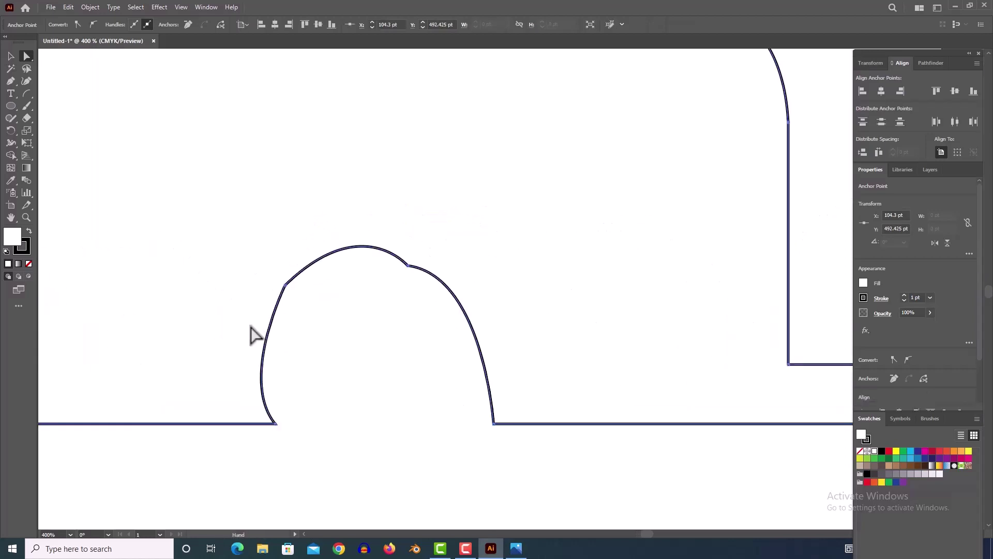
Widen the front wheel arch at its base by moving both bottom anchors, and adjust the handle of the rear one.
{"action": "scroll", "coordinate": [542, 275], "scroll_direction": "down", "scroll_amount": 2}
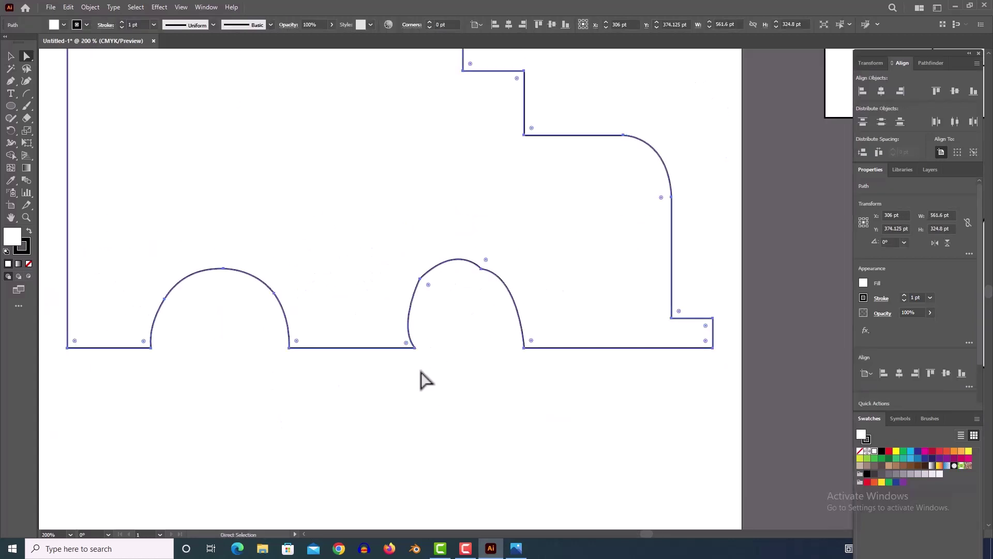
{"action": "left_click_drag", "start_coordinate": [414, 348], "coordinate": [403, 352]}
{"action": "left_click", "coordinate": [423, 362]}
{"action": "left_click_drag", "start_coordinate": [527, 353], "coordinate": [534, 350]}
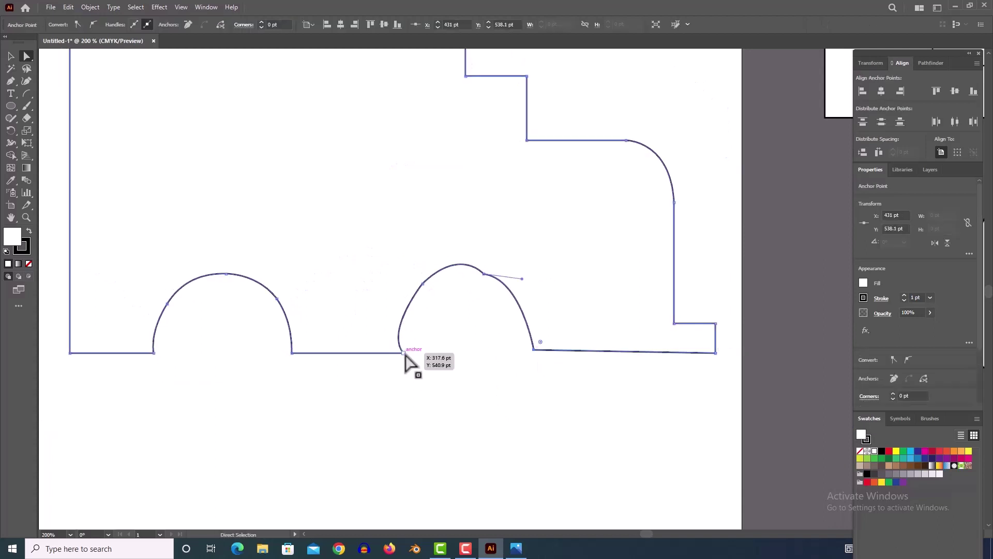
{"action": "left_click_drag", "start_coordinate": [403, 352], "coordinate": [403, 322]}
{"action": "left_click", "coordinate": [412, 353]}
Smooth the front wheel arch into a rounded curve by repositioning its side and top anchors and their handles, and deselect the body.
{"action": "left_click", "coordinate": [425, 284]}
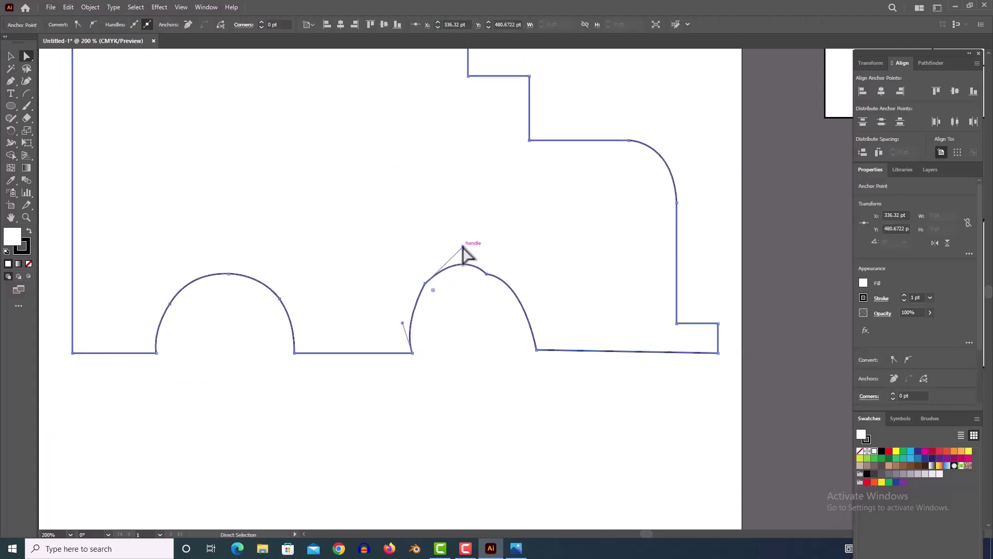
{"action": "left_click_drag", "start_coordinate": [462, 247], "coordinate": [479, 251]}
{"action": "left_click_drag", "start_coordinate": [425, 283], "coordinate": [431, 283]}
{"action": "left_click", "coordinate": [487, 274]}
{"action": "left_click_drag", "start_coordinate": [520, 277], "coordinate": [550, 276]}
{"action": "mouse_move", "coordinate": [486, 274]}
{"action": "left_mouse_down"}
{"action": "mouse_move", "coordinate": [485, 252]}
{"action": "mouse_move", "coordinate": [446, 254]}
{"action": "mouse_move", "coordinate": [477, 262]}
{"action": "left_mouse_up"}
{"action": "left_click_drag", "start_coordinate": [431, 283], "coordinate": [421, 289]}
{"action": "left_click_drag", "start_coordinate": [477, 262], "coordinate": [475, 262]}
{"action": "left_click_drag", "start_coordinate": [538, 265], "coordinate": [549, 272]}
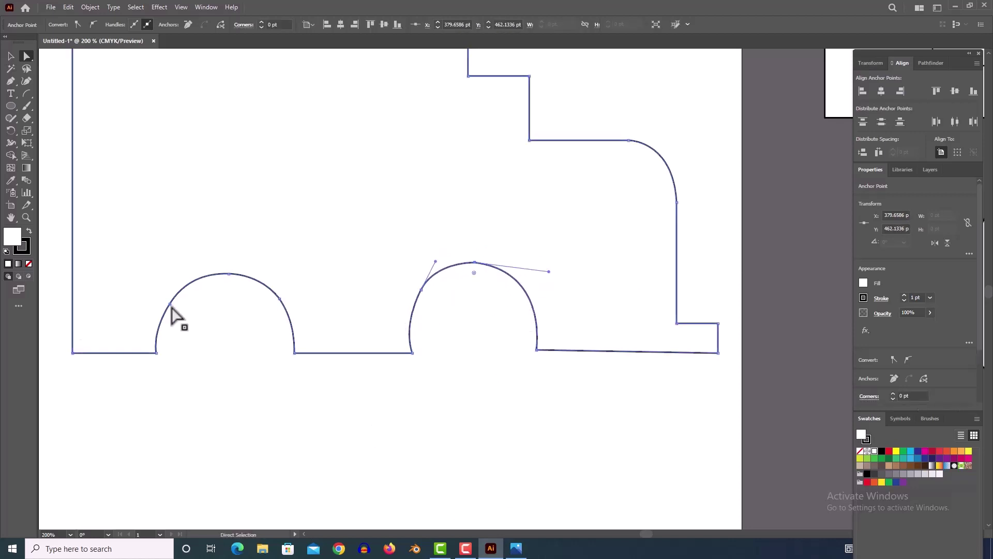
{"action": "left_click", "coordinate": [491, 393]}
Draw an 85.8 pt circle as the wheel in the rear arch and place a copy of it in the front arch.
{"action": "scroll", "coordinate": [481, 377], "scroll_direction": "down", "scroll_amount": 1}
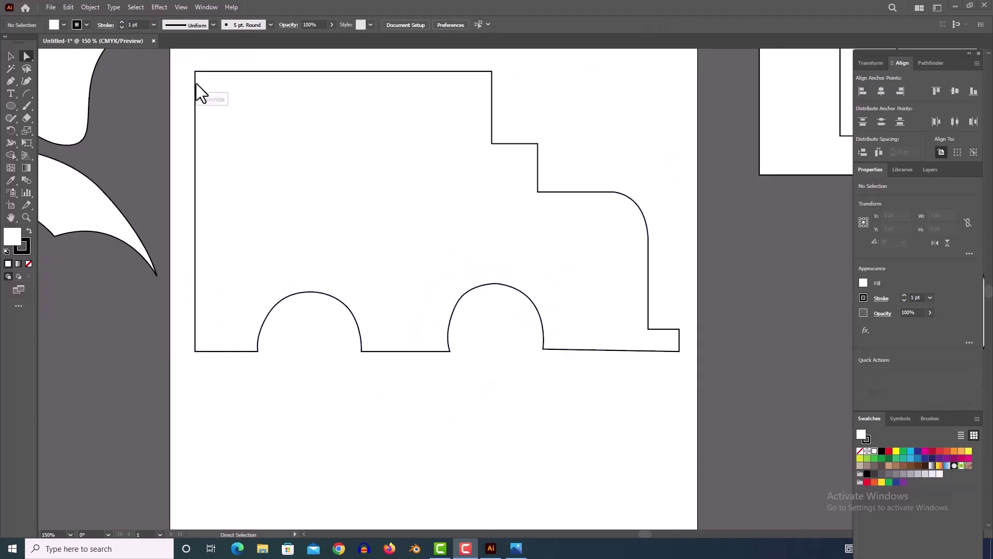
{"action": "scroll", "coordinate": [492, 343], "scroll_direction": "up", "scroll_amount": 1}
{"action": "left_click", "coordinate": [10, 106]}
{"action": "left_click_drag", "start_coordinate": [332, 350], "coordinate": [355, 386]}
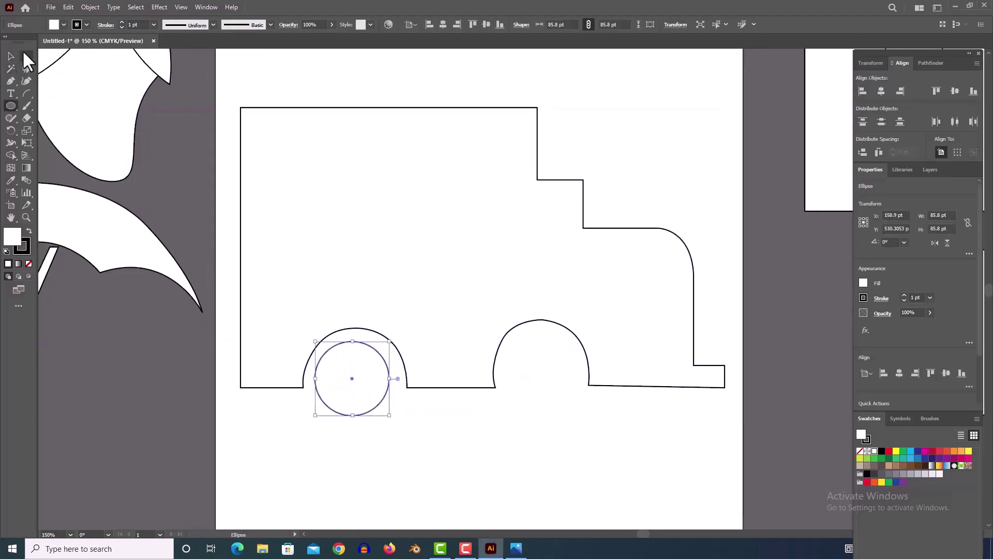
{"action": "left_click", "coordinate": [10, 56]}
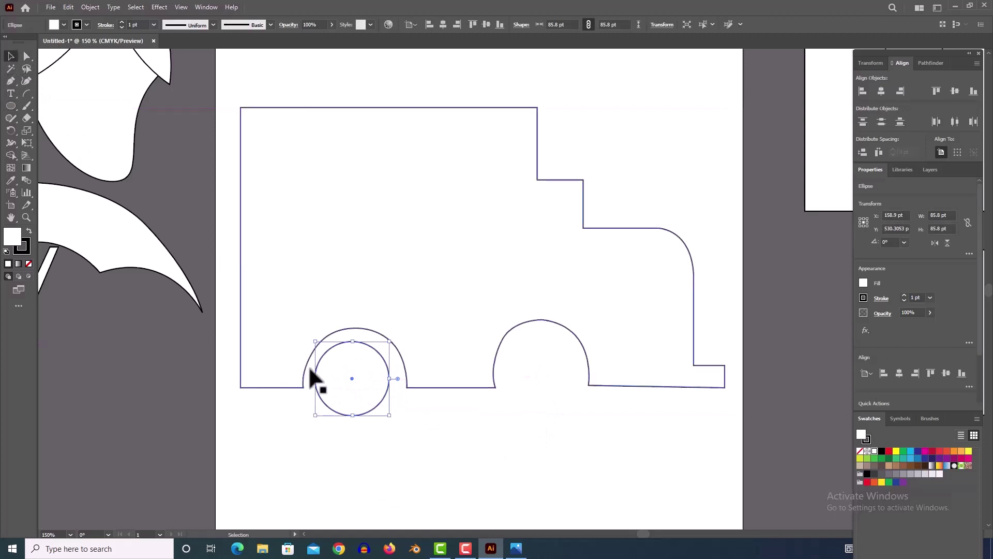
{"action": "left_click_drag", "start_coordinate": [350, 381], "coordinate": [542, 378]}
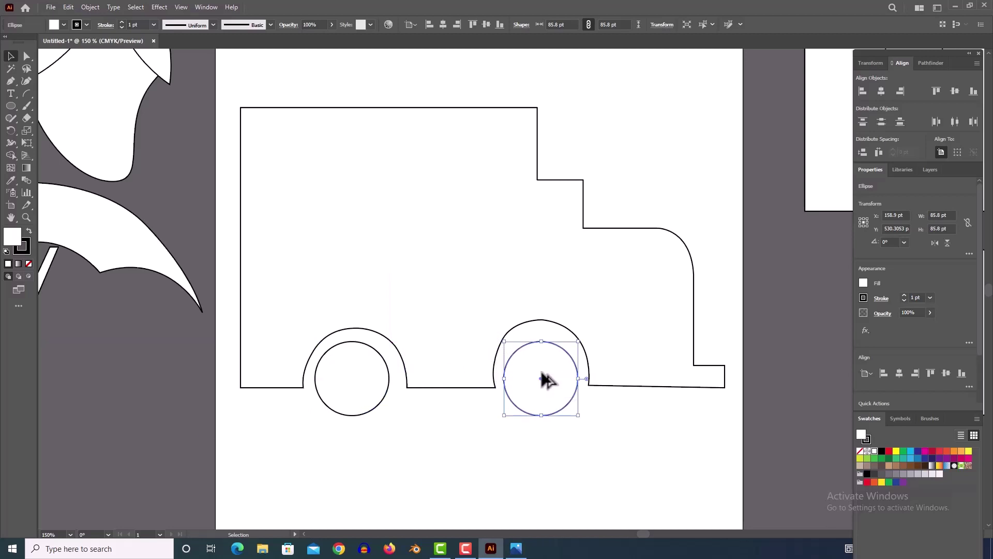
{"action": "left_click", "coordinate": [546, 450]}
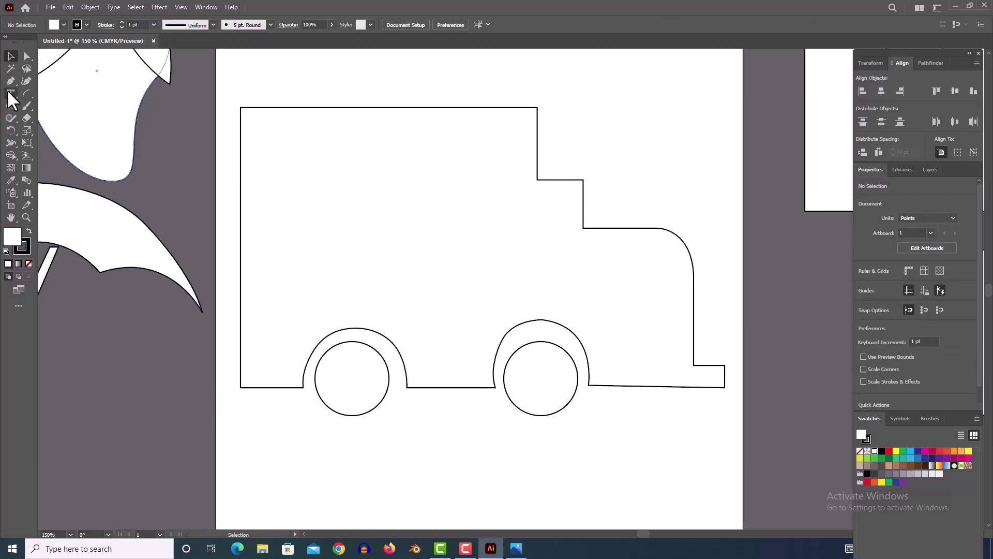
Draw a 54.6 pt square as a window in the truck's cab, below the first roof step.
{"action": "left_click_drag", "start_coordinate": [11, 105], "coordinate": [37, 106]}
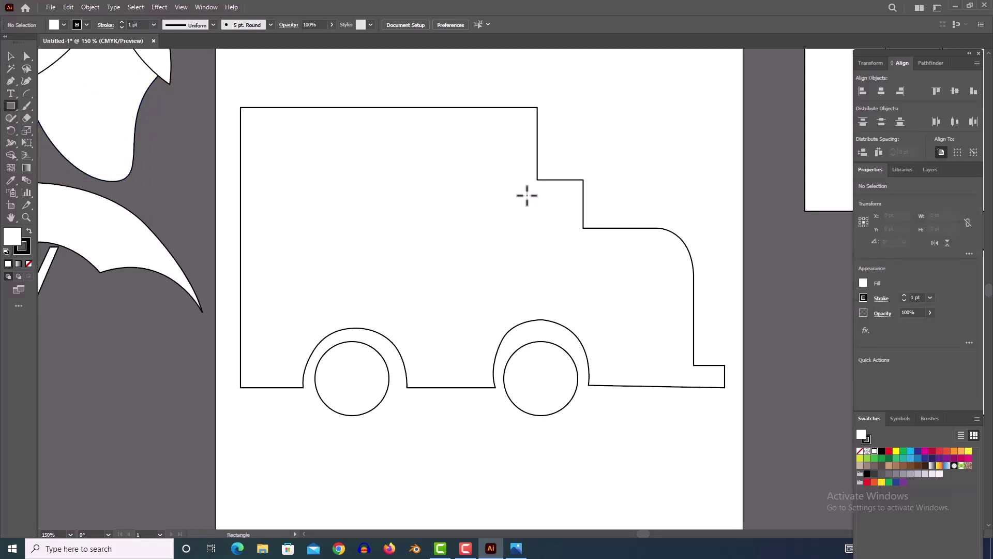
{"action": "left_click_drag", "start_coordinate": [524, 190], "coordinate": [572, 237]}
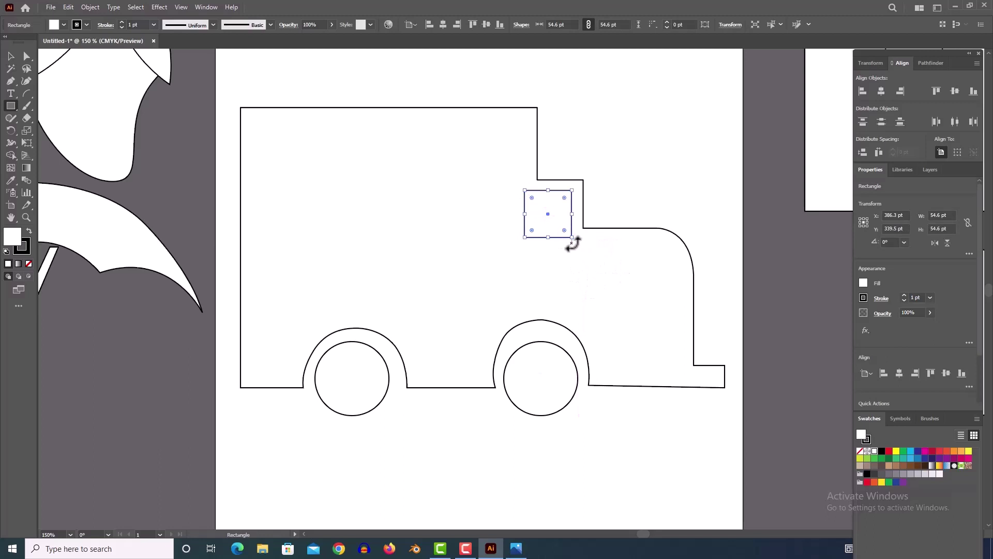
{"action": "left_click", "coordinate": [638, 143]}
{"action": "left_click", "coordinate": [436, 291]}
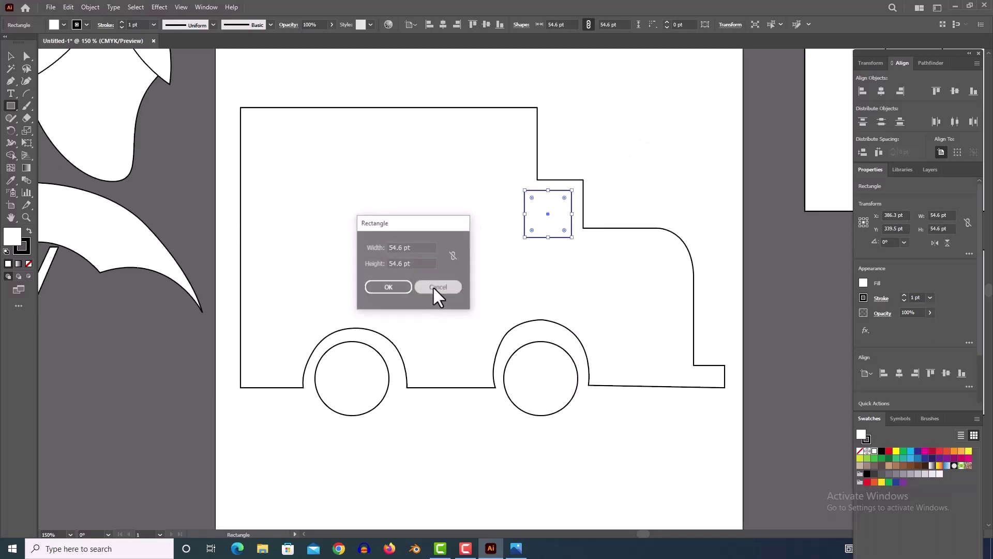
Group the truck body, both wheels and the cab window into one object.
{"action": "left_click", "coordinate": [11, 55]}
{"action": "left_click", "coordinate": [466, 259]}
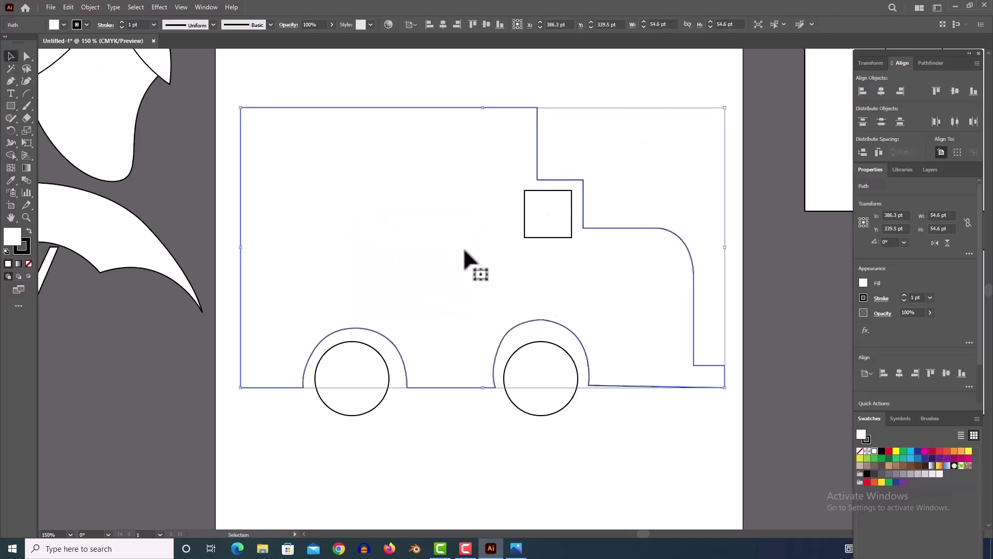
{"action": "left_click_drag", "start_coordinate": [228, 79], "coordinate": [735, 423]}
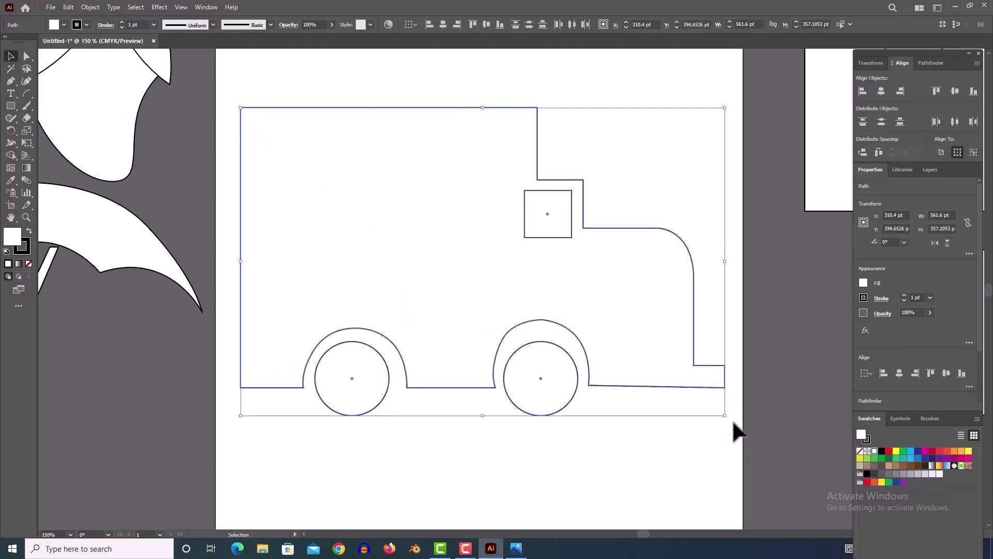
{"action": "right_click", "coordinate": [460, 278]}
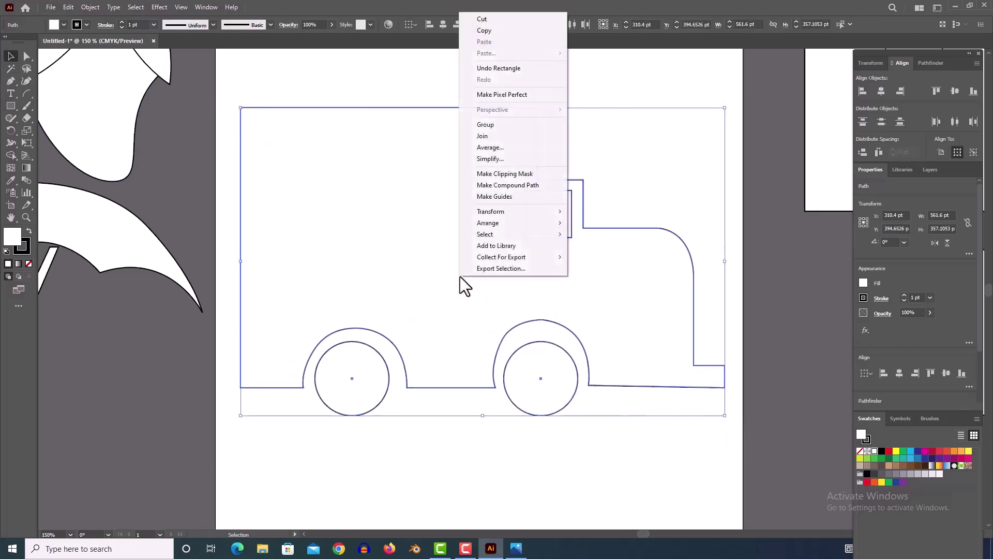
{"action": "left_click", "coordinate": [517, 126]}
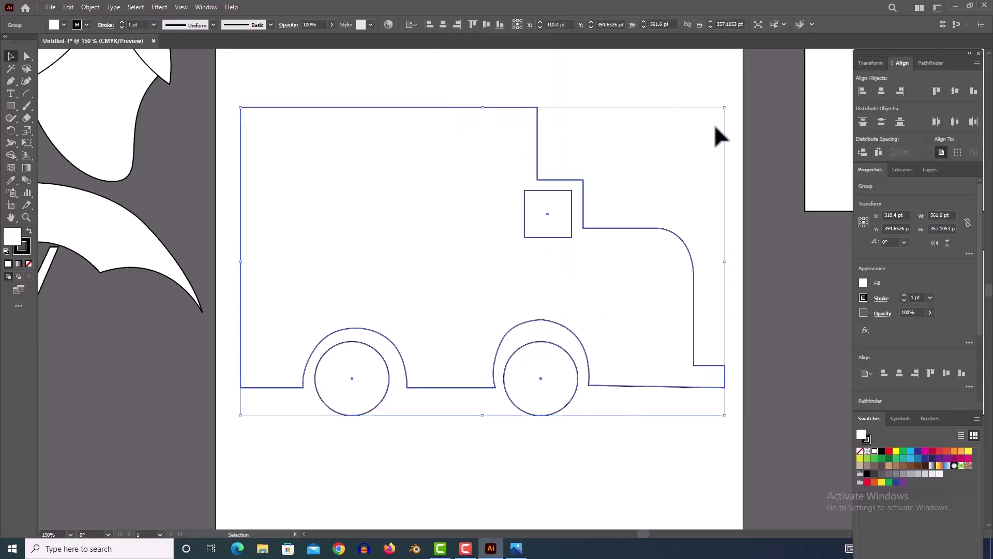
Scale the truck group down to about 384 by 214 pt and centre it horizontally on the artboard.
{"action": "left_click_drag", "start_coordinate": [724, 107], "coordinate": [566, 227]}
{"action": "left_click", "coordinate": [369, 203]}
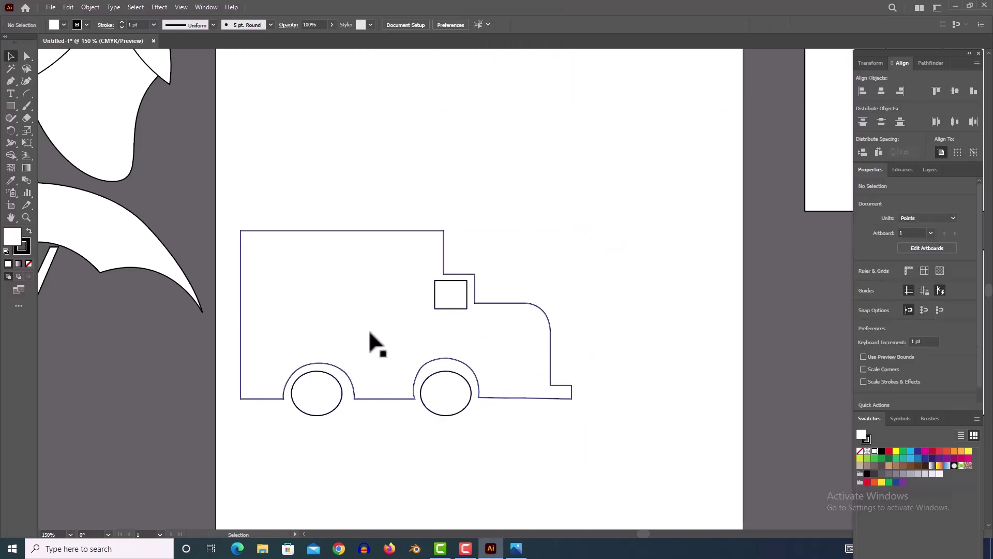
{"action": "left_click_drag", "start_coordinate": [369, 325], "coordinate": [442, 281]}
Move the arch with its door and the fruit onto the artboard, above the truck at the upper right and upper left.
{"action": "scroll", "coordinate": [472, 268], "scroll_direction": "down", "scroll_amount": 1}
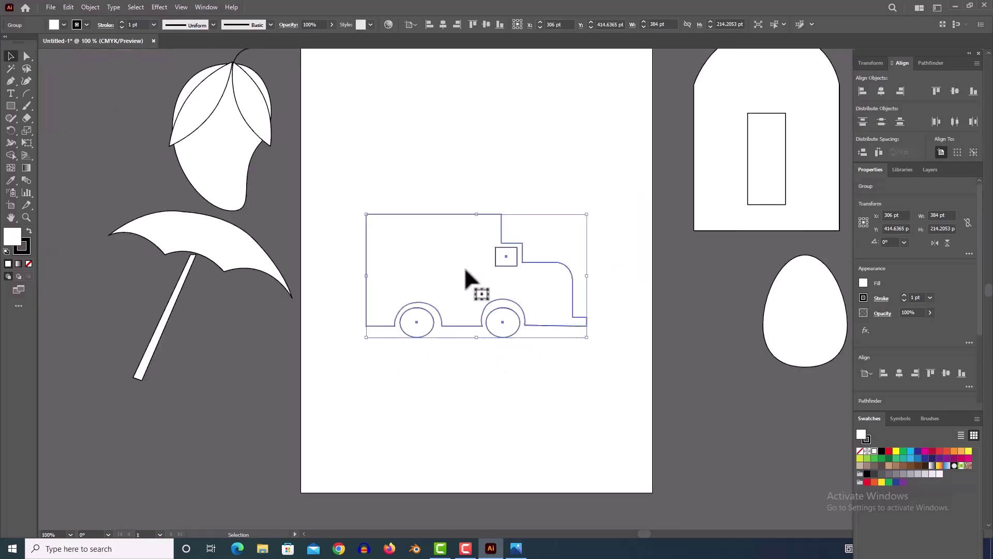
{"action": "scroll", "coordinate": [463, 265], "scroll_direction": "down", "scroll_amount": 1}
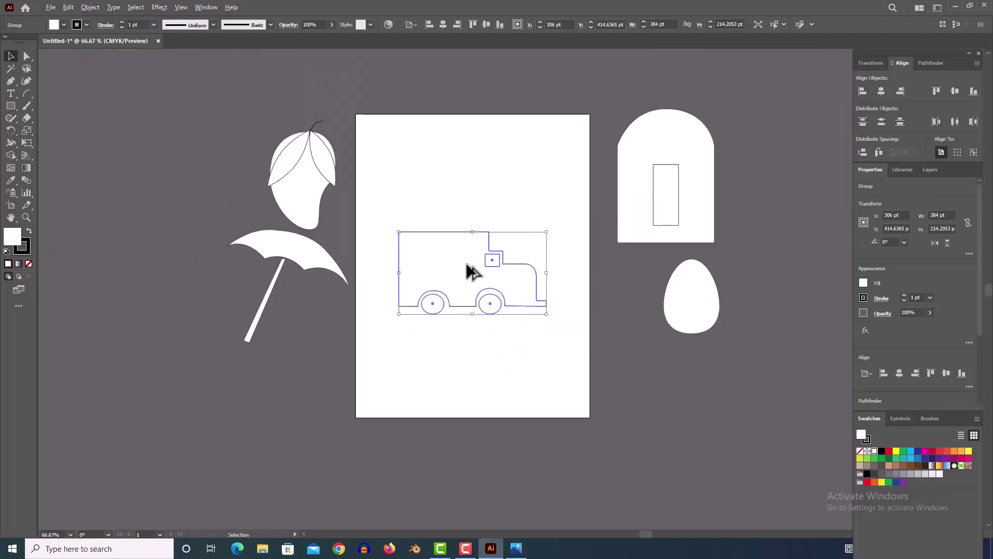
{"action": "scroll", "coordinate": [466, 266], "scroll_direction": "up", "scroll_amount": 1}
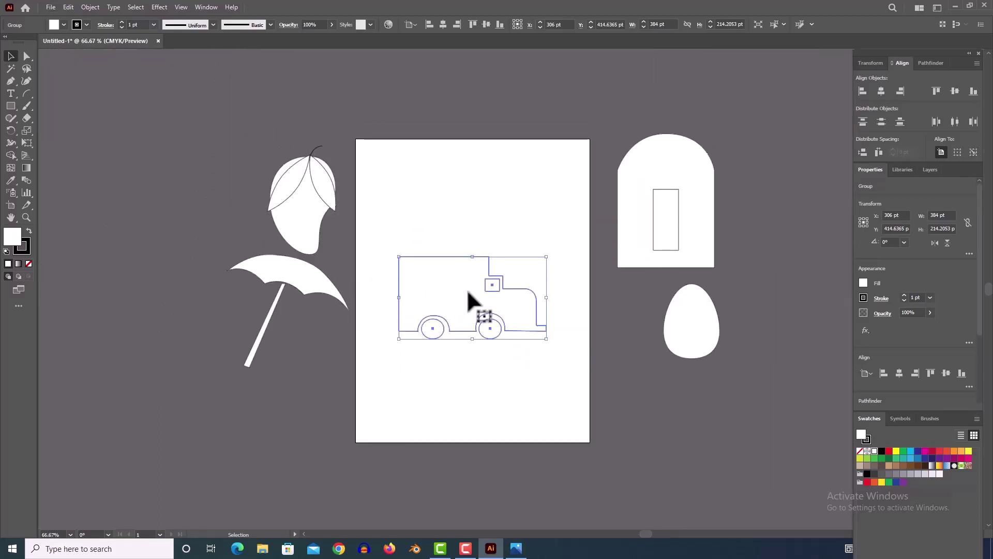
{"action": "scroll", "coordinate": [467, 289], "scroll_direction": "up", "scroll_amount": 1}
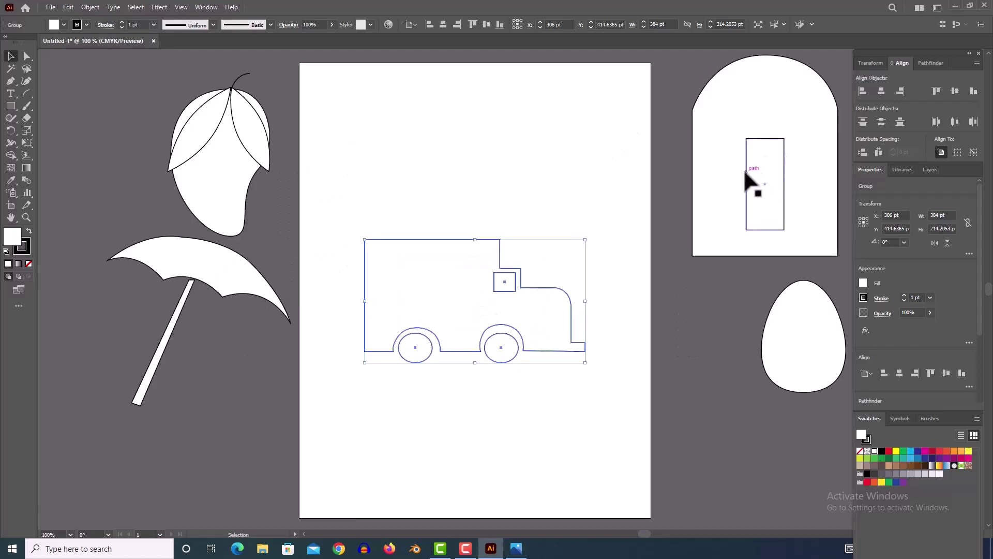
{"action": "left_click_drag", "start_coordinate": [731, 179], "coordinate": [544, 162]}
{"action": "left_click_drag", "start_coordinate": [188, 176], "coordinate": [323, 164]}
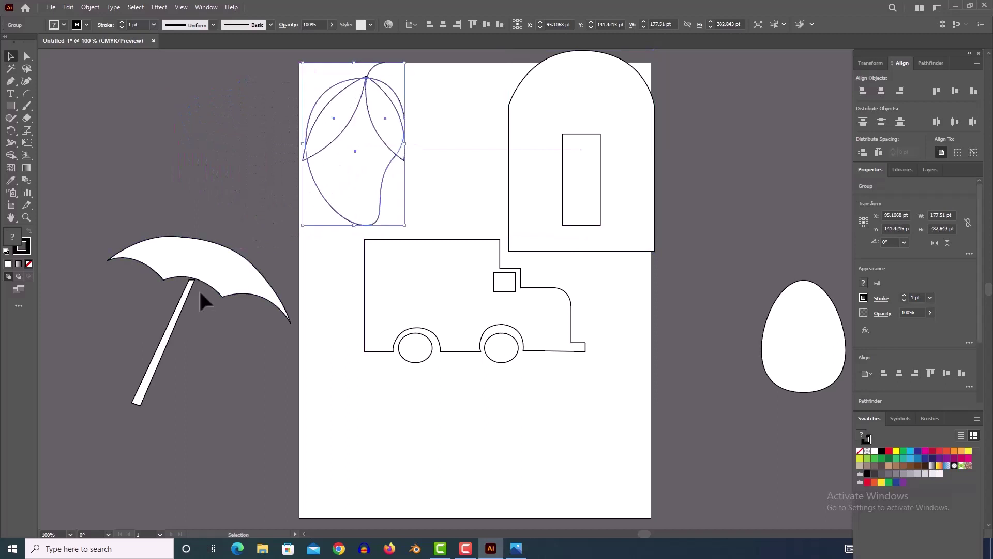
Place the umbrella below the truck at the artboard's lower left, shrink it clear of the truck, and move the egg beside it.
{"action": "left_click_drag", "start_coordinate": [248, 306], "coordinate": [412, 362]}
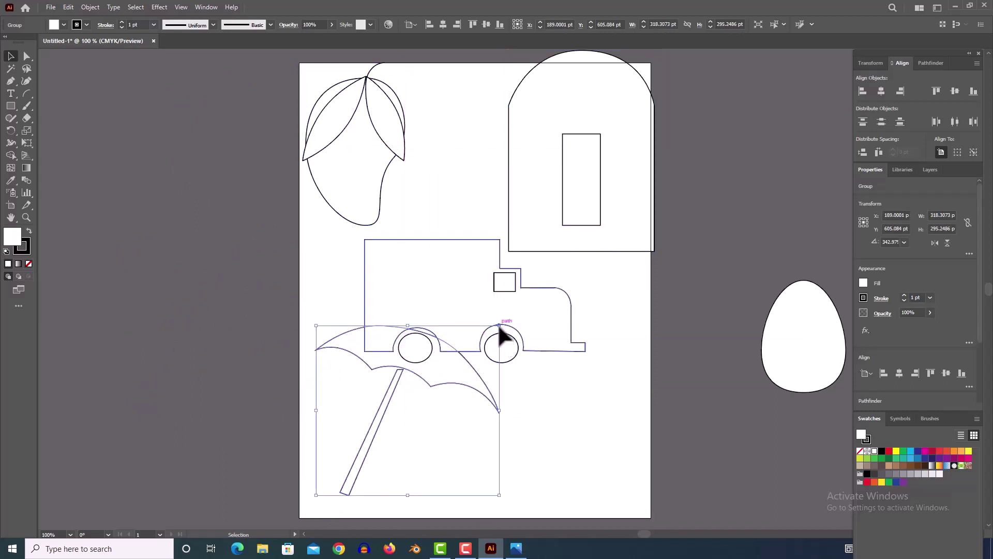
{"action": "left_click_drag", "start_coordinate": [498, 325], "coordinate": [444, 381]}
{"action": "left_click_drag", "start_coordinate": [780, 337], "coordinate": [533, 433]}
Shrink the arch to about 223 by 289 pt and the fruit to about 167 by 240 pt so both fit inside the artboard.
{"action": "left_click", "coordinate": [599, 127]}
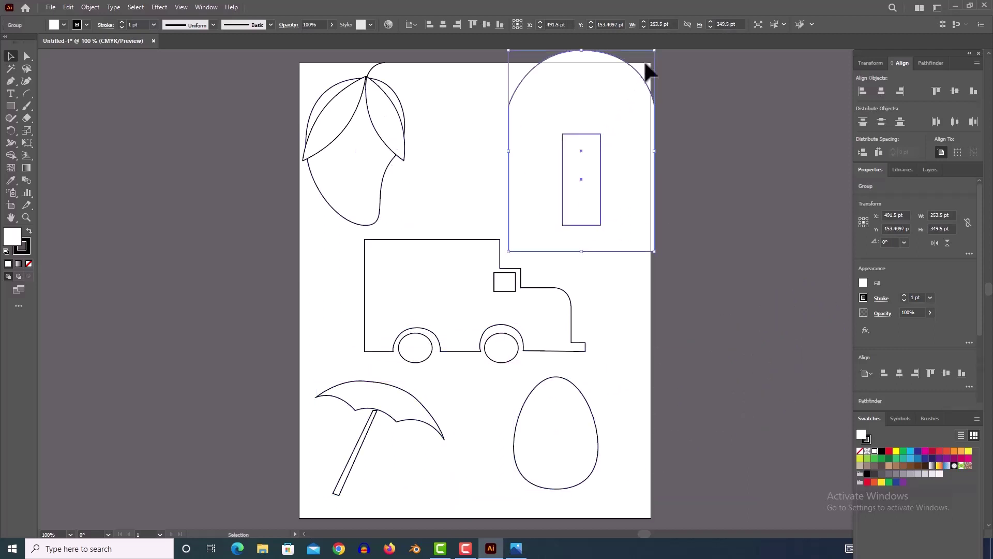
{"action": "left_click_drag", "start_coordinate": [654, 50], "coordinate": [637, 84]}
{"action": "left_click", "coordinate": [356, 104]}
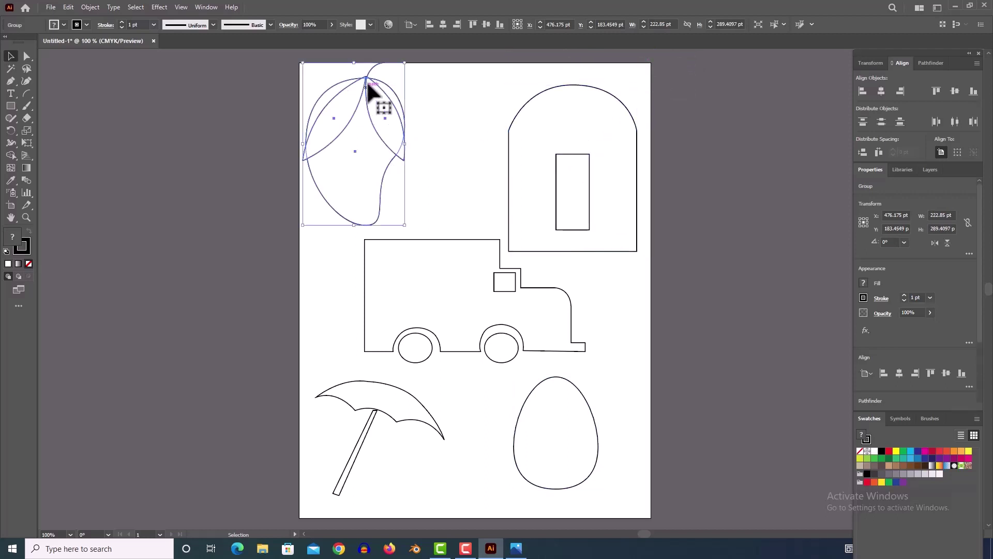
{"action": "left_click_drag", "start_coordinate": [404, 63], "coordinate": [398, 87]}
{"action": "mouse_move", "coordinate": [344, 168]}
{"action": "left_mouse_down"}
{"action": "mouse_move", "coordinate": [347, 145]}
{"action": "mouse_move", "coordinate": [348, 156]}
{"action": "left_mouse_up"}
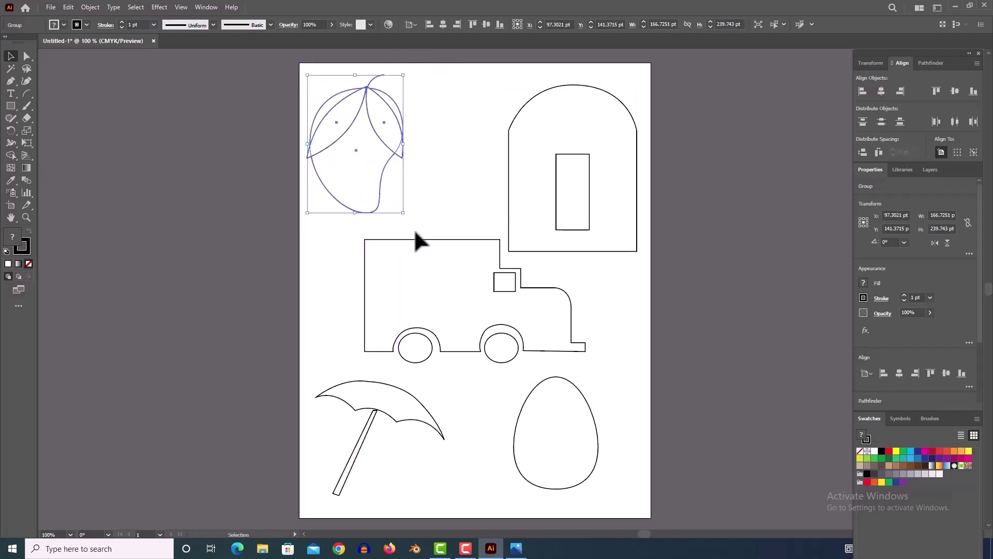
{"action": "left_click", "coordinate": [454, 188]}
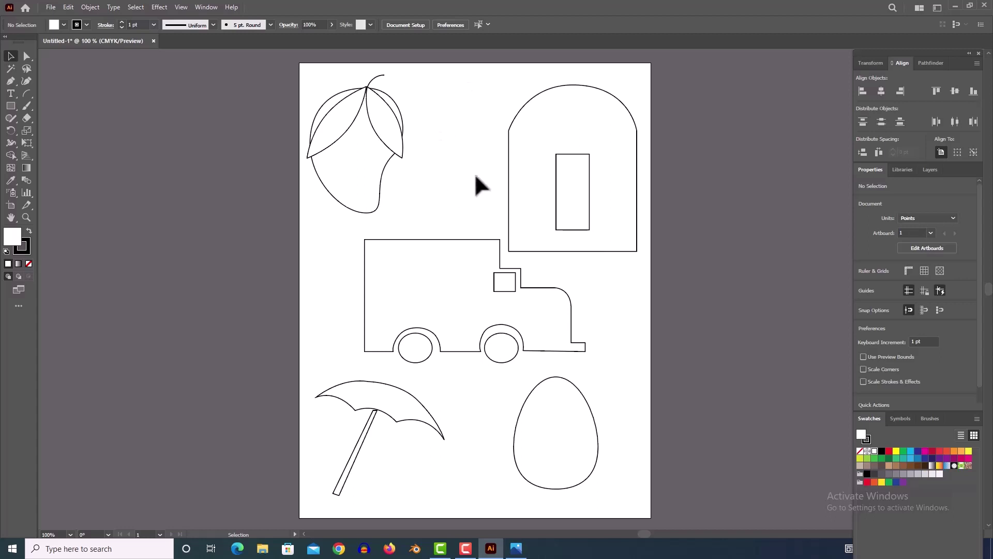
Draw a circle about 129.1 pt in diameter in the gap between the fruit and the arch.
{"action": "left_click", "coordinate": [13, 82]}
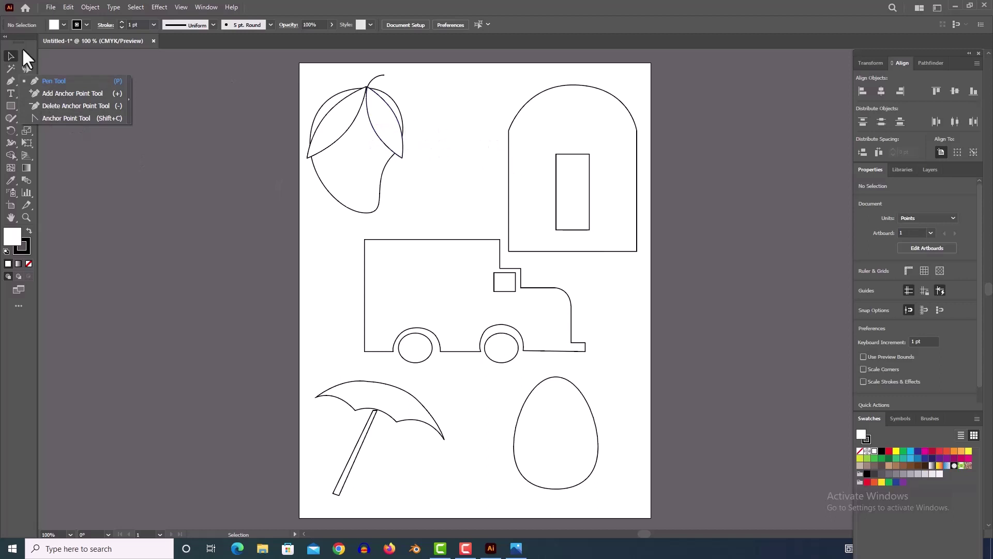
{"action": "left_click", "coordinate": [9, 104]}
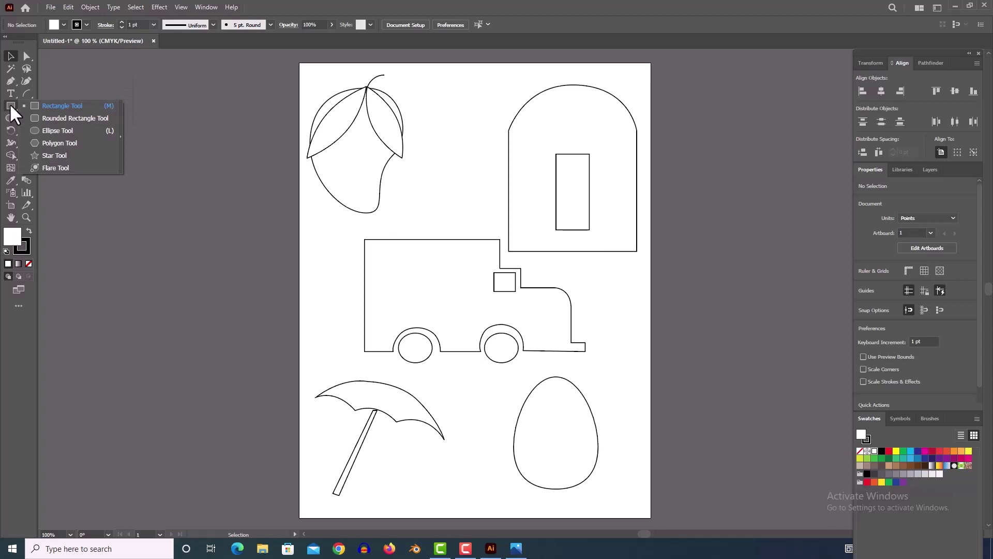
{"action": "left_click", "coordinate": [42, 132]}
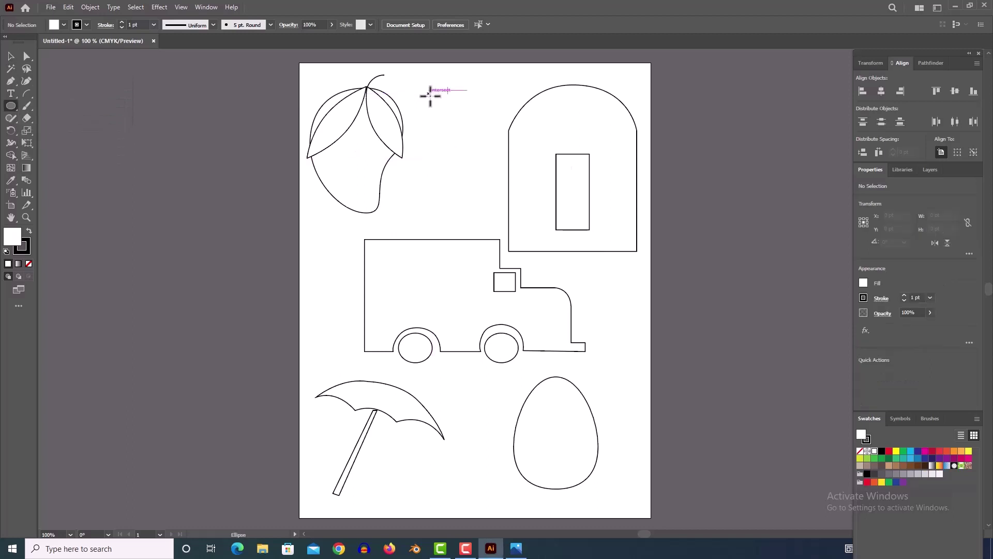
{"action": "left_click_drag", "start_coordinate": [428, 93], "coordinate": [486, 167]}
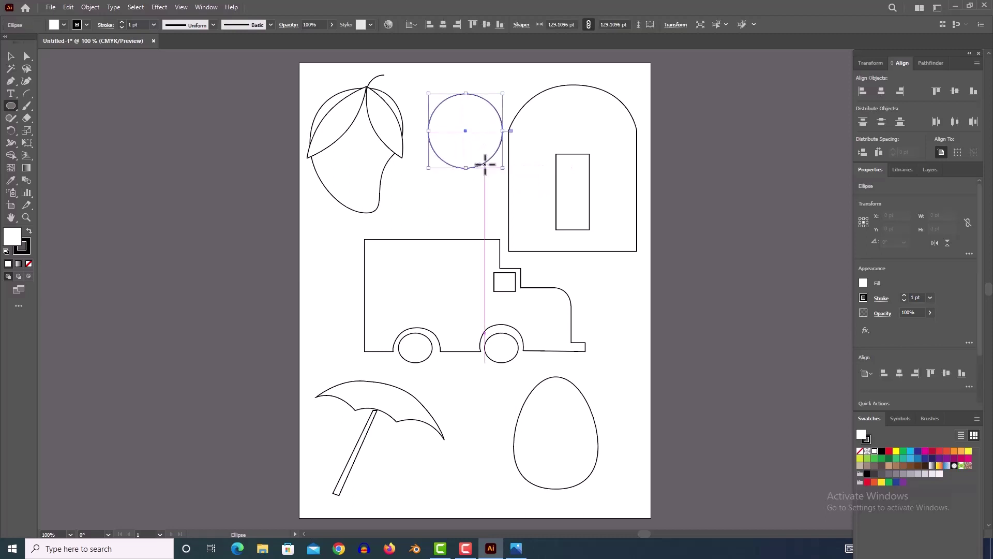
Convert all four anchors of the circle to corner points with the Anchor Point tool, forming a diamond.
{"action": "scroll", "coordinate": [481, 124], "scroll_direction": "up", "scroll_amount": 3}
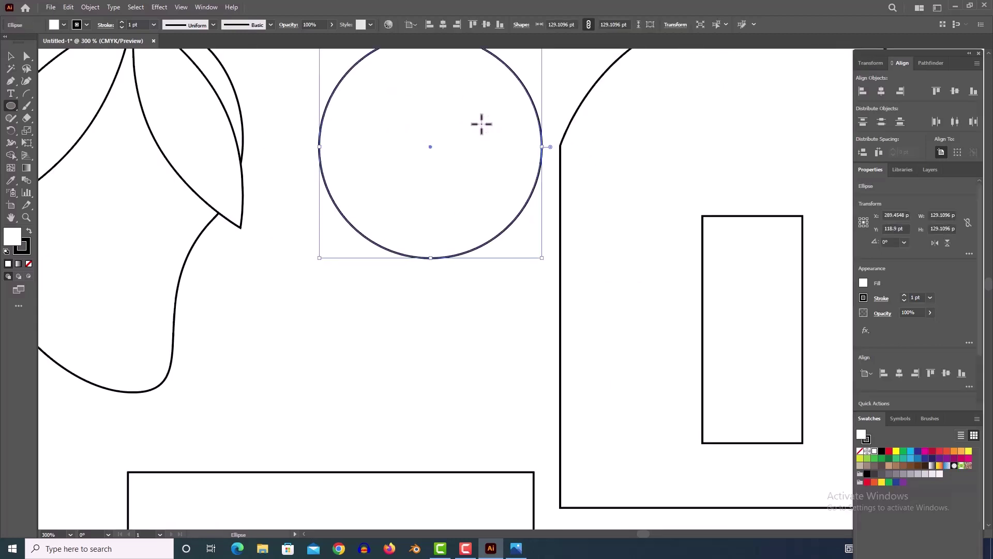
{"action": "left_click_drag", "start_coordinate": [484, 137], "coordinate": [448, 222]}
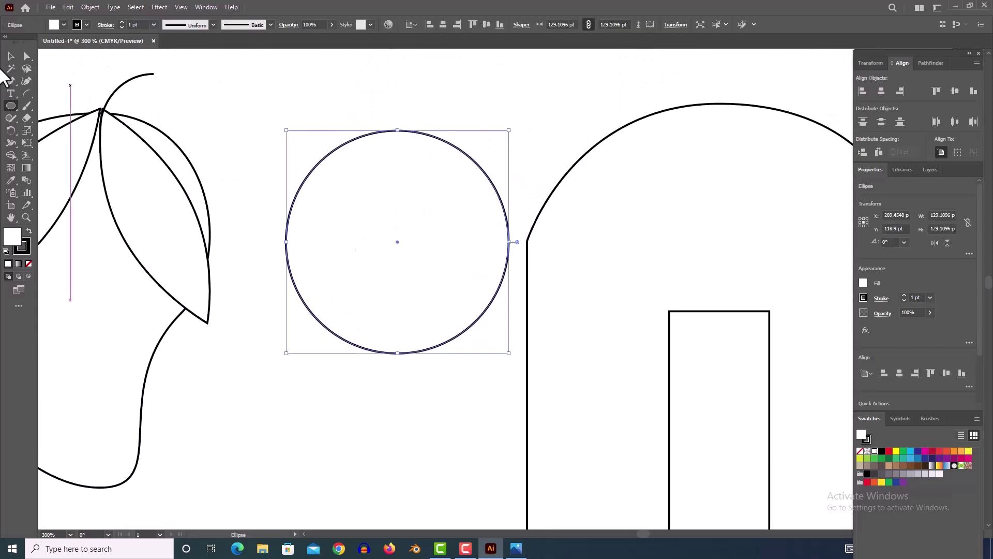
{"action": "left_click", "coordinate": [11, 80]}
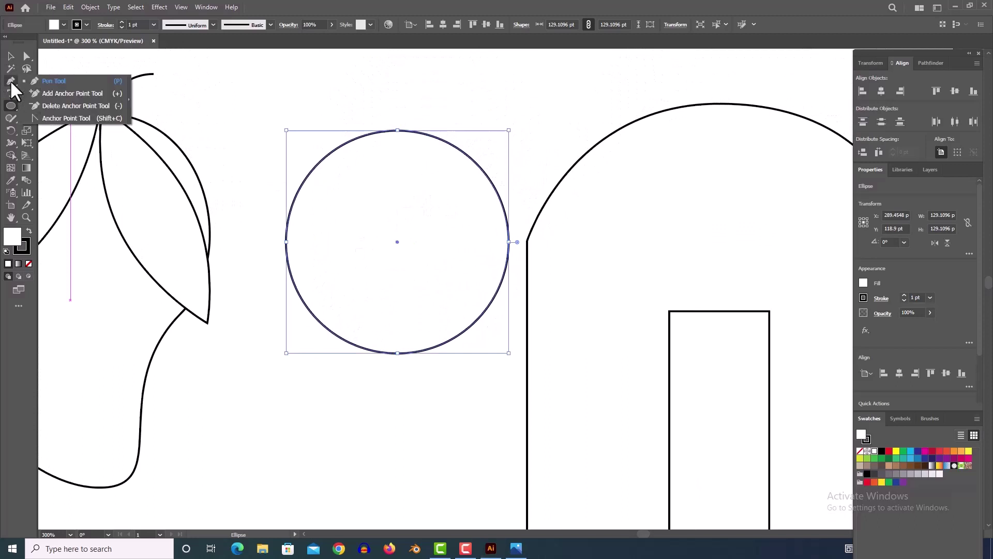
{"action": "left_click", "coordinate": [84, 119]}
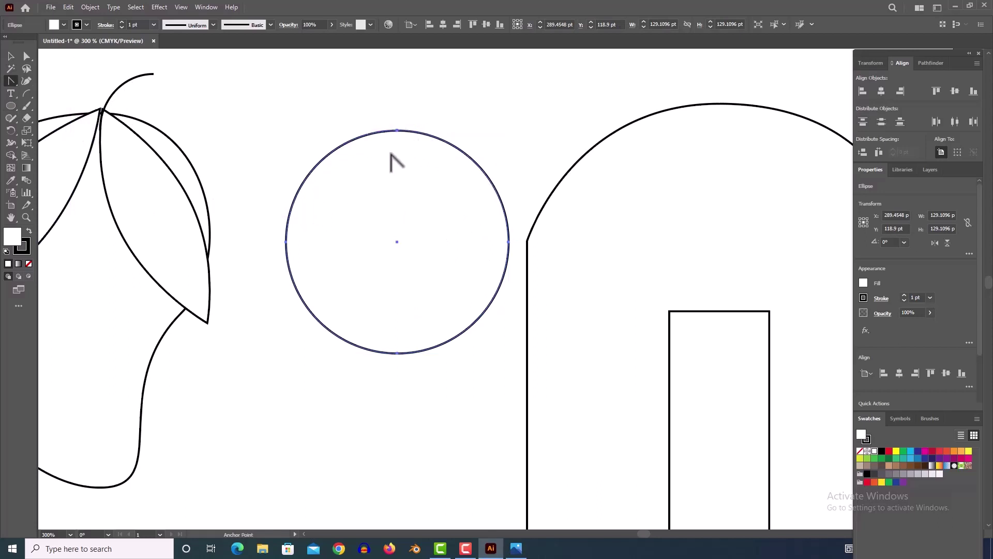
{"action": "left_click", "coordinate": [397, 130]}
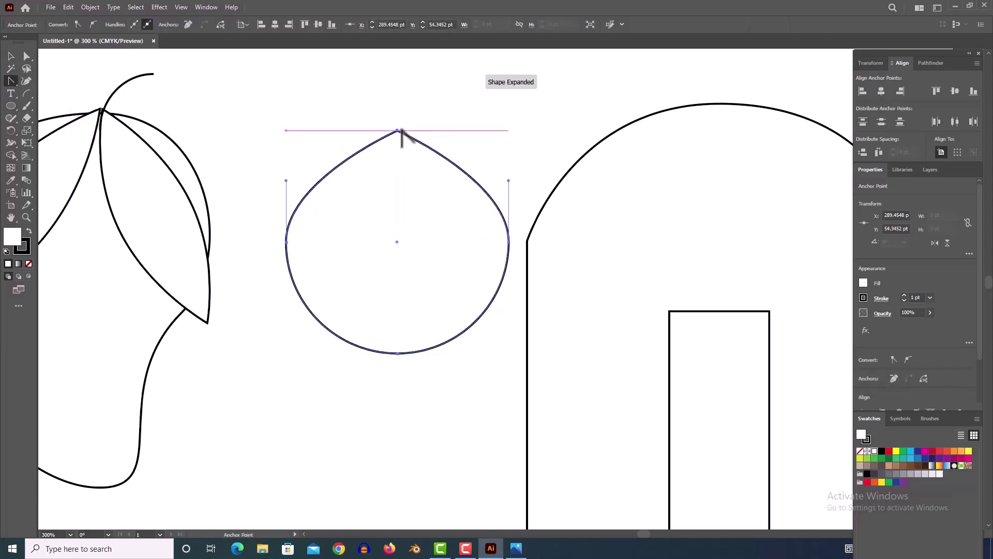
{"action": "left_click", "coordinate": [286, 242]}
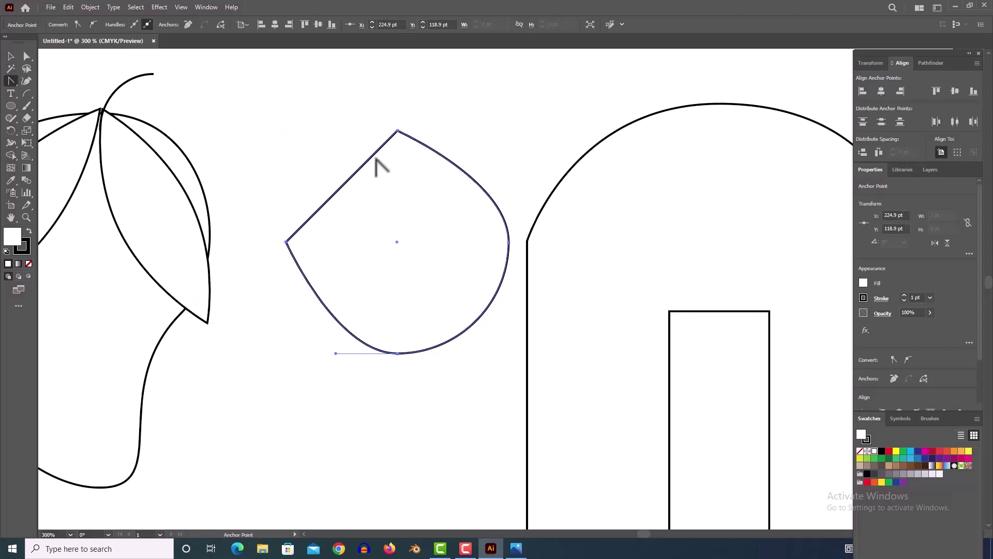
{"action": "left_click", "coordinate": [397, 354]}
{"action": "left_click", "coordinate": [509, 242]}
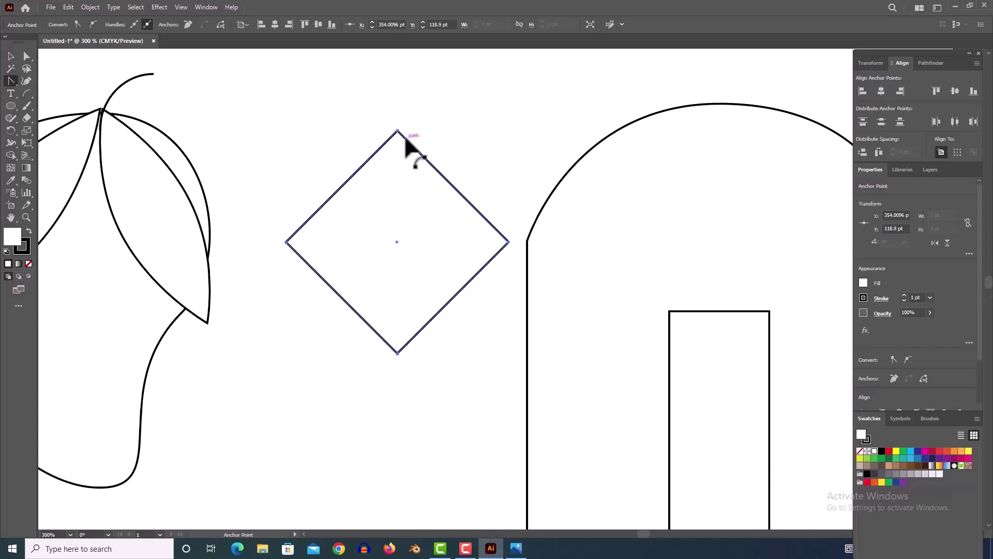
Pull horizontal handles out of the diamond's top anchor to round its upper sides, and lengthen the right handle separately.
{"action": "left_click_drag", "start_coordinate": [398, 131], "coordinate": [487, 130]}
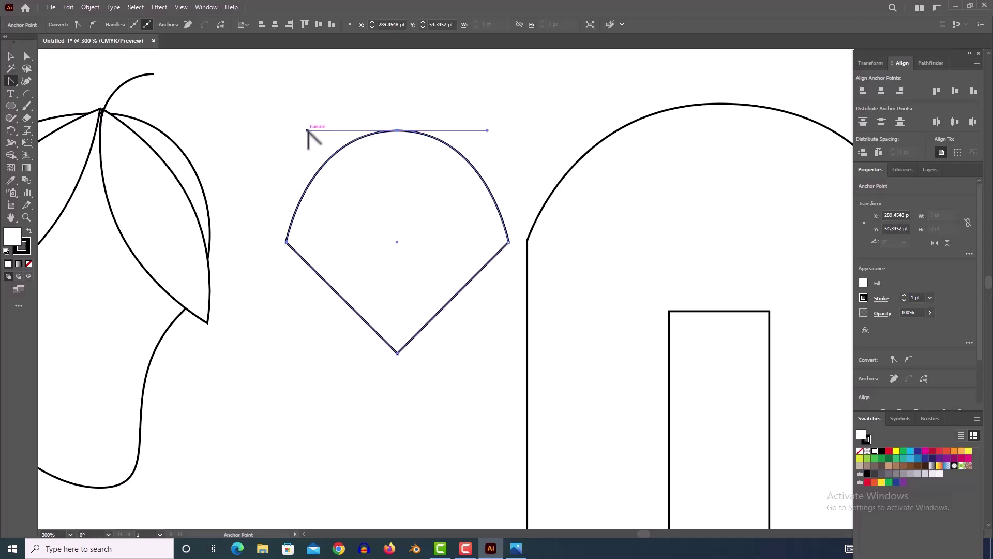
{"action": "mouse_move", "coordinate": [487, 131]}
{"action": "left_mouse_down"}
{"action": "mouse_move", "coordinate": [515, 153]}
{"action": "mouse_move", "coordinate": [506, 133]}
{"action": "left_mouse_up"}
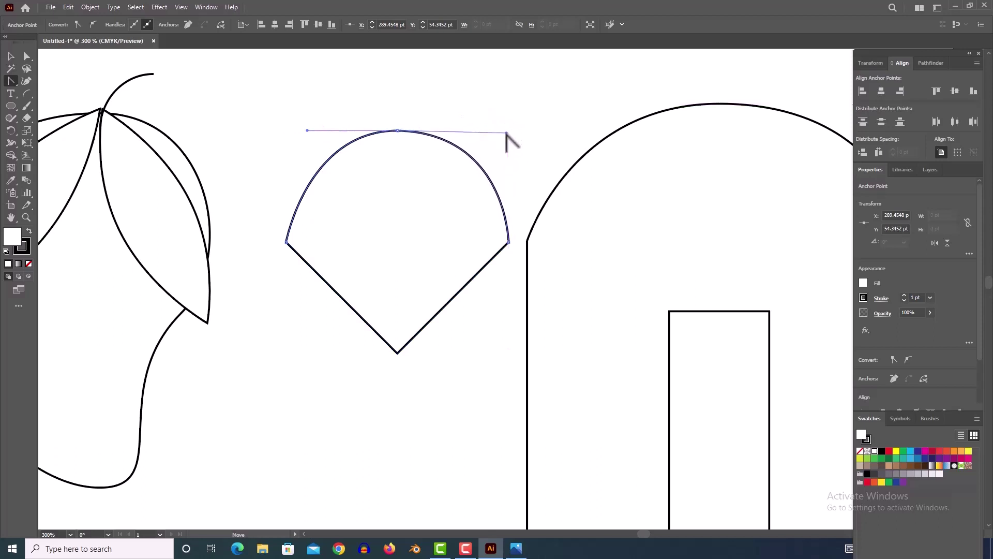
{"action": "left_click", "coordinate": [387, 215]}
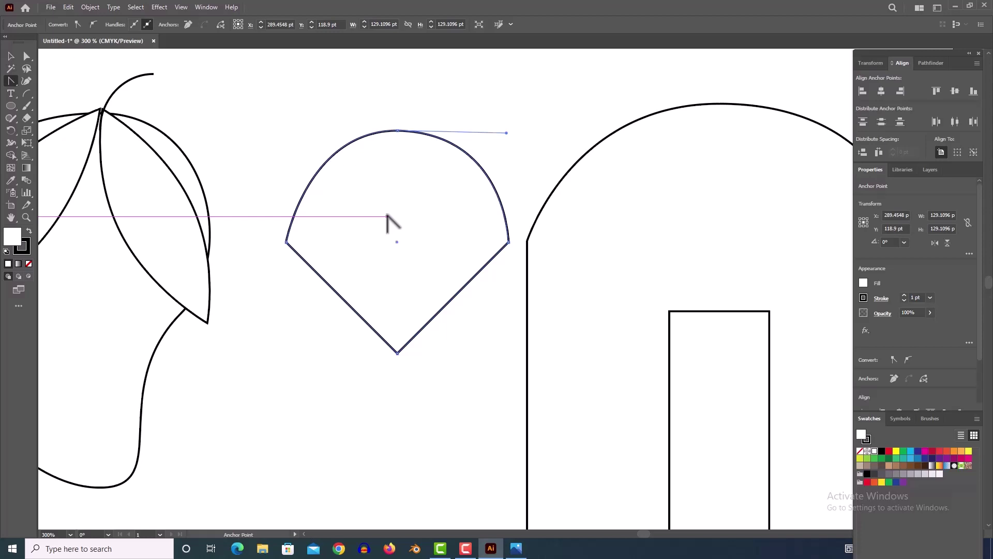